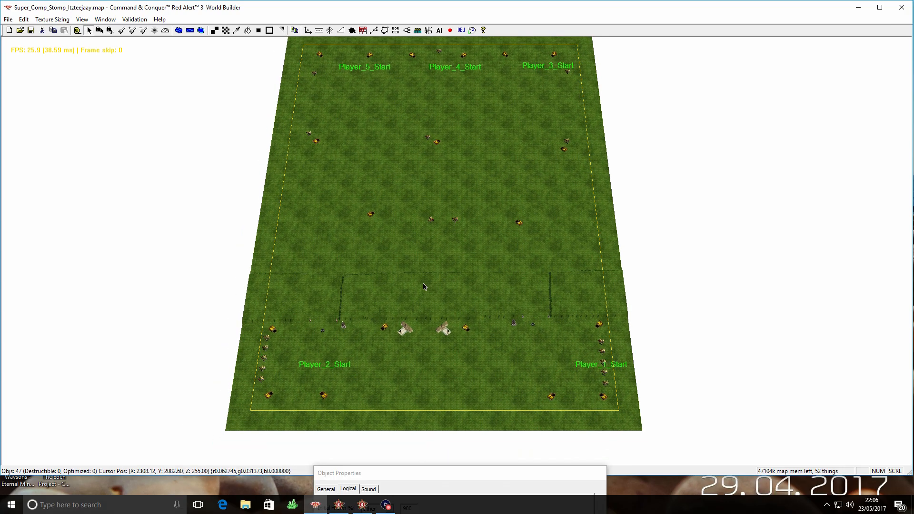
# - Examine the Player 1 base area with its defence structures, ore nodes and raised terrain walls
pyautogui.scroll(5, 429, 280)
pyautogui.scroll(5, 429, 279)
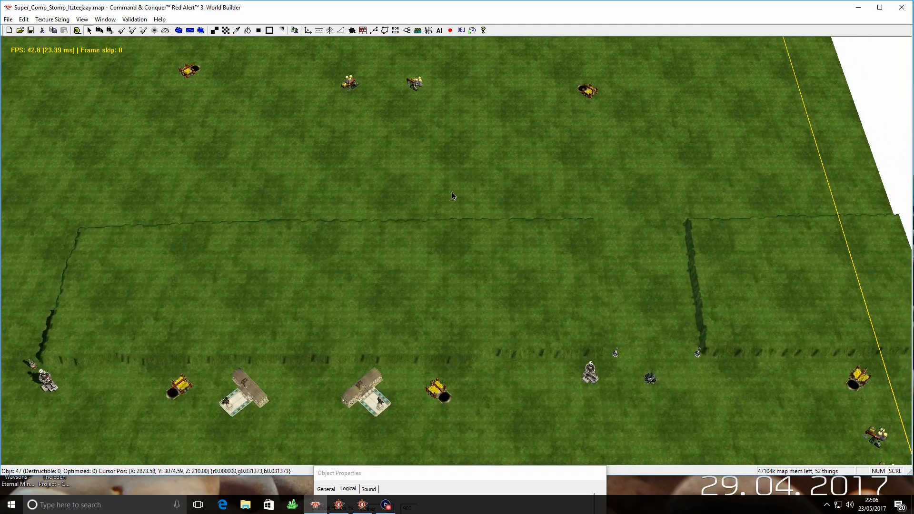
pyautogui.moveTo(453, 196); pyautogui.dragTo(443, 142, button='right')
pyautogui.scroll(4, 566, 365)
pyautogui.moveTo(586, 359); pyautogui.dragTo(471, 198, button='right')
pyautogui.moveTo(604, 133); pyautogui.dragTo(456, 243, button='right')
pyautogui.moveTo(376, 99); pyautogui.dragTo(769, 310)
# - Open the height brush options and examine the raised terrain around the entrances of both bases
pyautogui.click(132, 31)
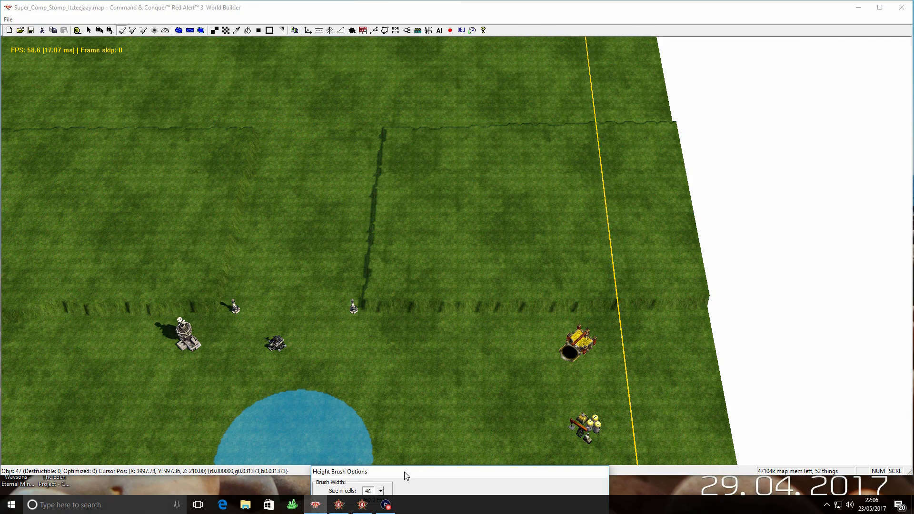
pyautogui.moveTo(405, 476); pyautogui.dragTo(404, 352)
pyautogui.click(379, 440)
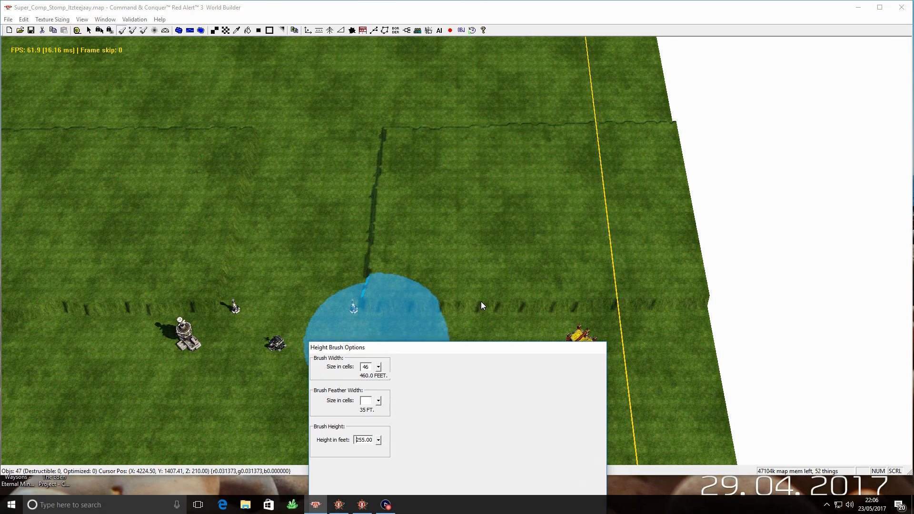
pyautogui.scroll(3, 343, 218)
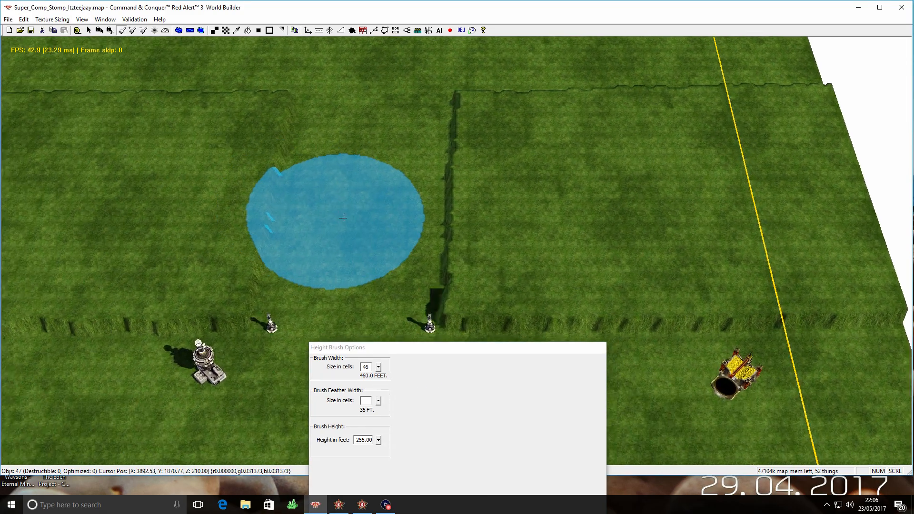
pyautogui.scroll(3, 342, 218)
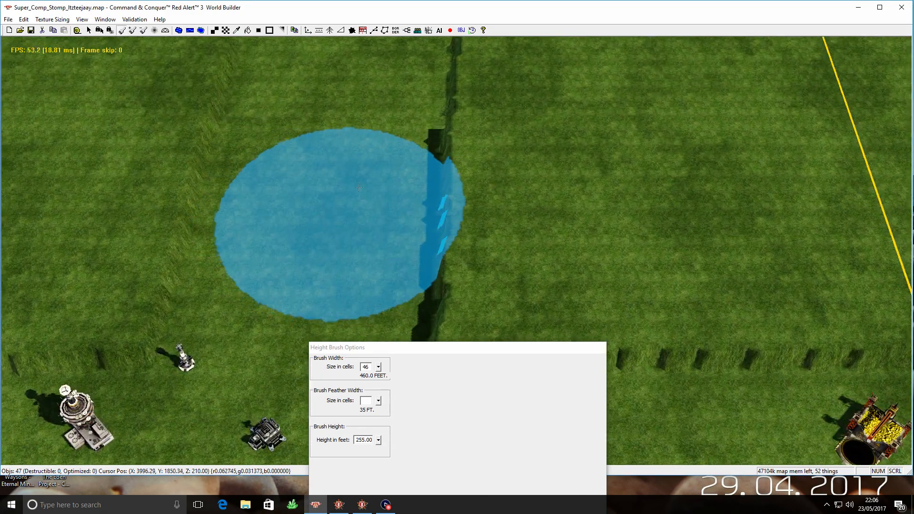
pyautogui.moveTo(339, 223); pyautogui.dragTo(394, 140, button='right')
pyautogui.moveTo(305, 150)
pyautogui.mouseDown(button='right')
pyautogui.moveTo(607, 162)
pyautogui.moveTo(520, 124)
pyautogui.mouseUp(button='right')
pyautogui.scroll(-1, 529, 183)
pyautogui.scroll(-2, 529, 183)
pyautogui.moveTo(338, 147); pyautogui.dragTo(714, 164, button='right')
pyautogui.moveTo(343, 160); pyautogui.dragTo(516, 176, button='right')
pyautogui.scroll(1, 451, 189)
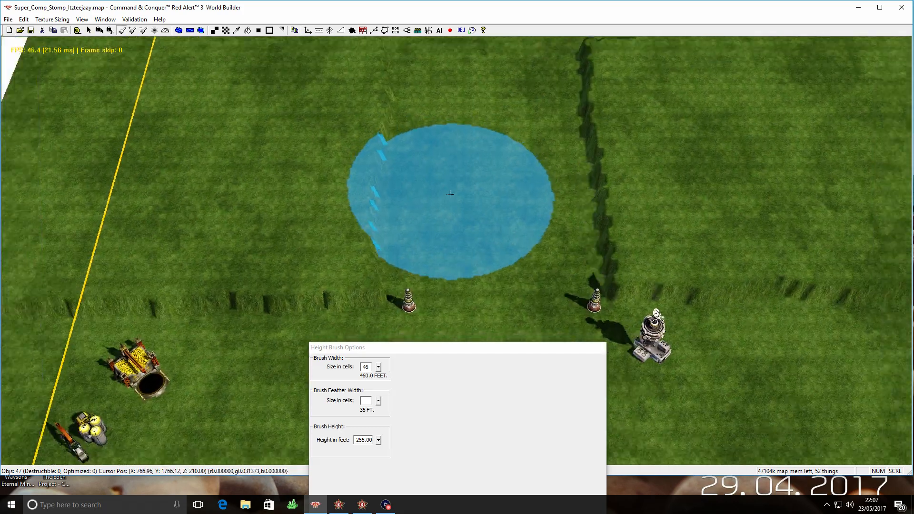
pyautogui.scroll(-4, 452, 189)
pyautogui.moveTo(391, 114); pyautogui.dragTo(199, 37, button='right')
# - Return to object selection and examine the structures placed in the Player 2 and Player 1 bases
pyautogui.click(87, 29)
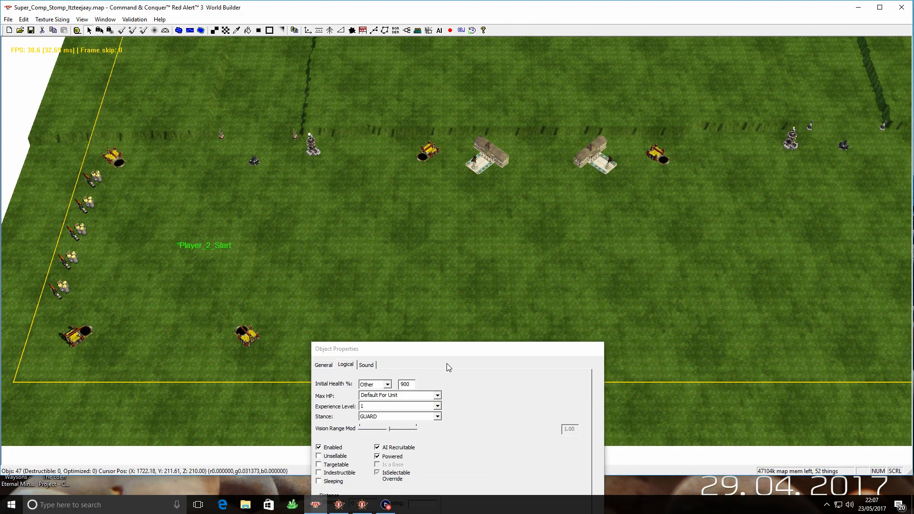
pyautogui.moveTo(448, 352); pyautogui.dragTo(437, 467)
pyautogui.moveTo(336, 258); pyautogui.dragTo(363, 253, button='right')
pyautogui.moveTo(41, 112); pyautogui.dragTo(481, 345)
pyautogui.click(582, 258)
pyautogui.moveTo(582, 258); pyautogui.dragTo(638, 252, button='right')
pyautogui.moveTo(870, 367); pyautogui.dragTo(871, 367)
pyautogui.moveTo(532, 261); pyautogui.dragTo(483, 302, button='right')
pyautogui.moveTo(524, 197); pyautogui.dragTo(528, 193, button='right')
pyautogui.scroll(5, 548, 148)
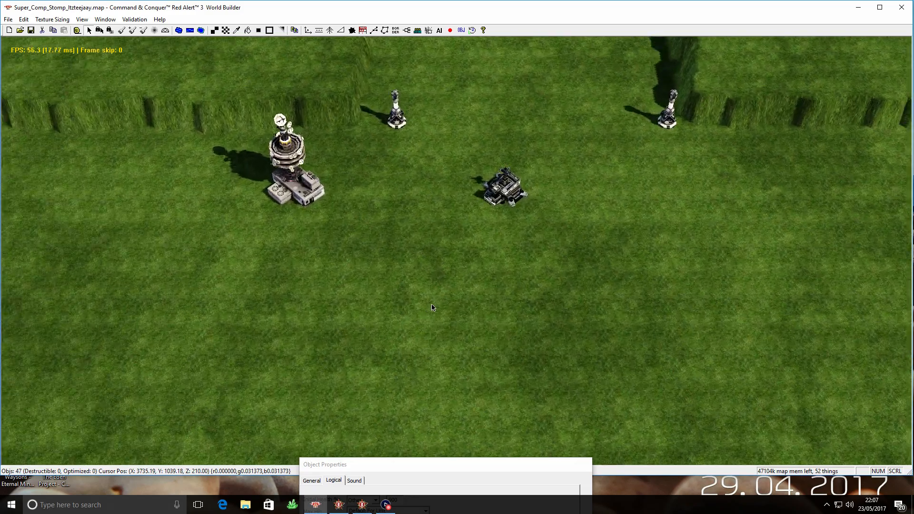
# - Examine the defence towers guarding the entrances of the Player 1 and Player 2 bases
pyautogui.scroll(-5, 432, 307)
pyautogui.moveTo(281, 228); pyautogui.dragTo(448, 319)
pyautogui.scroll(5, 495, 332)
pyautogui.moveTo(295, 172); pyautogui.dragTo(678, 266)
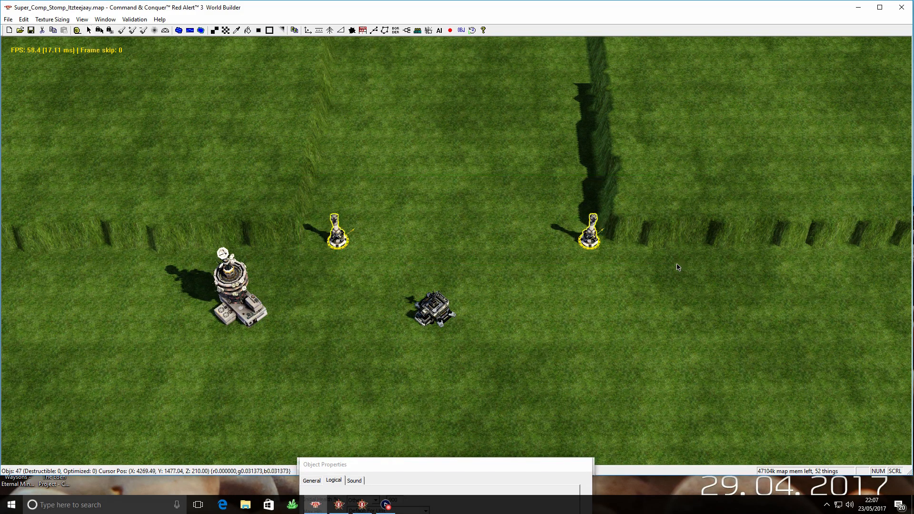
pyautogui.moveTo(342, 207); pyautogui.dragTo(604, 376)
pyautogui.moveTo(383, 363); pyautogui.dragTo(835, 316, button='right')
pyautogui.moveTo(299, 127); pyautogui.dragTo(708, 387)
pyautogui.click(583, 355)
# - Move the Player_2_Start waypoint toward the map's lower border, to about X 591, Y 603
pyautogui.scroll(-10, 532, 286)
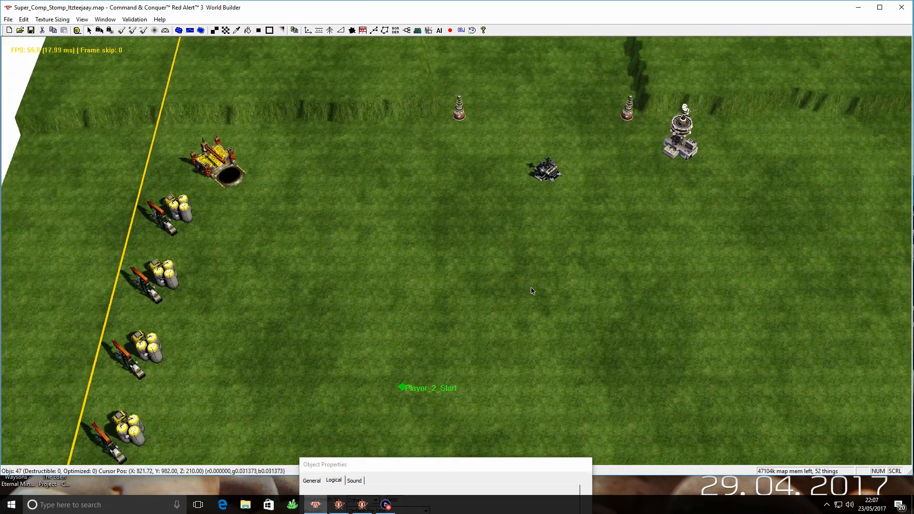
pyautogui.scroll(-2, 534, 304)
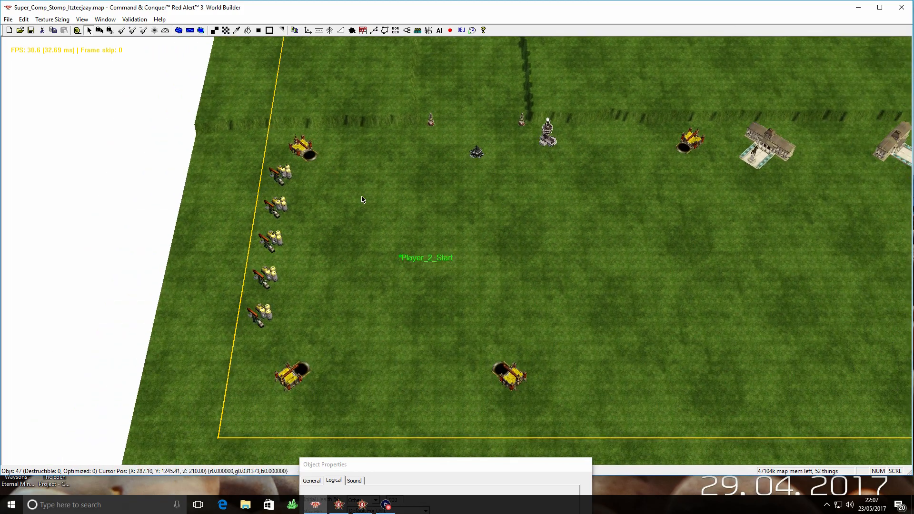
pyautogui.click(380, 377)
pyautogui.click(306, 379)
pyautogui.click(381, 340)
pyautogui.moveTo(530, 255); pyautogui.dragTo(466, 245, button='right')
pyautogui.moveTo(403, 294); pyautogui.dragTo(420, 251, button='right')
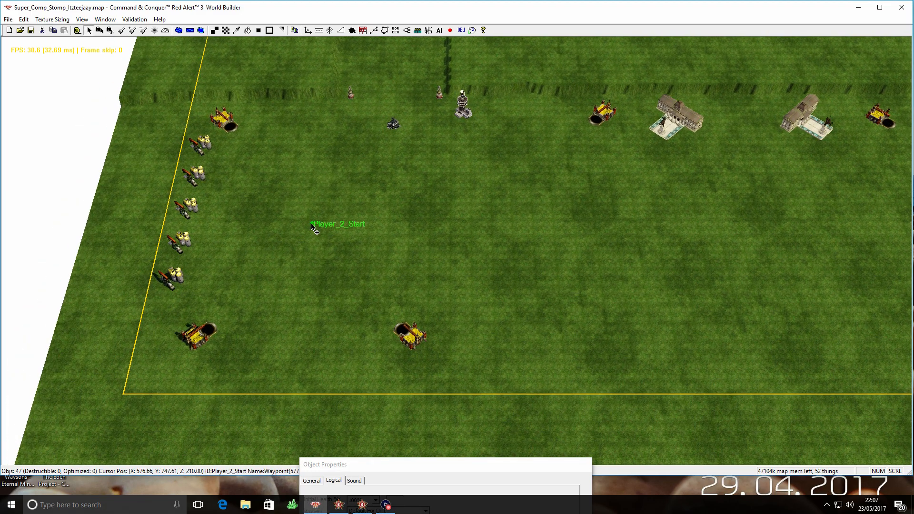
pyautogui.moveTo(312, 226); pyautogui.dragTo(312, 256)
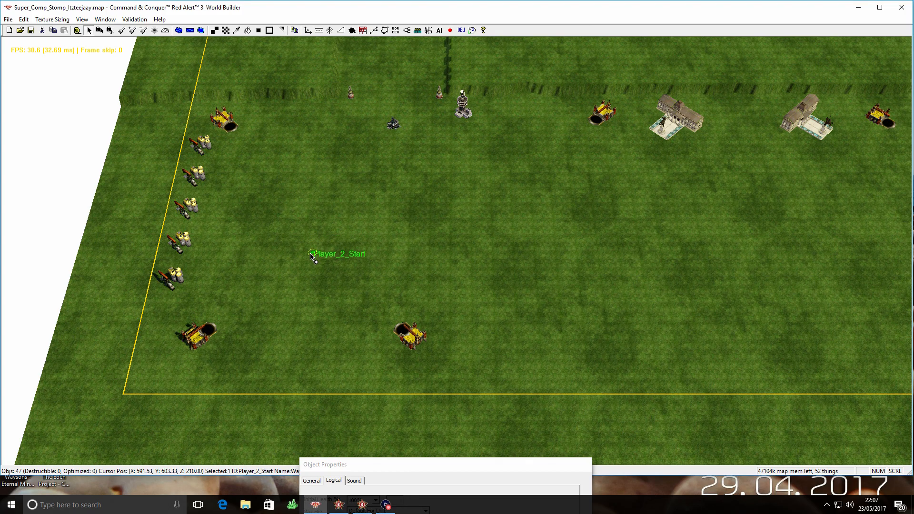
# - Show the terrain grid and move OreNode 5, below Player_2_Start, closer to the lower border
pyautogui.moveTo(410, 348); pyautogui.dragTo(408, 353)
pyautogui.hotkey('alt', 'g')
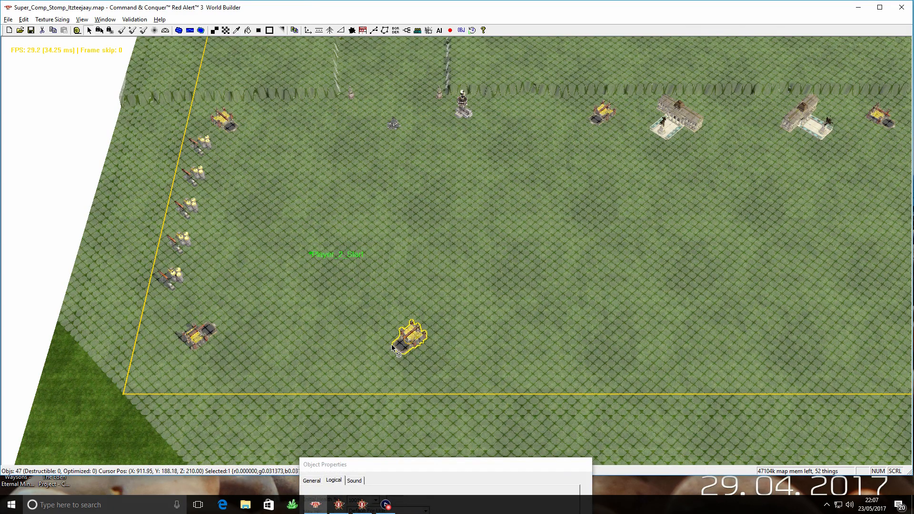
pyautogui.moveTo(412, 350); pyautogui.dragTo(395, 358)
pyautogui.moveTo(393, 359); pyautogui.dragTo(392, 358, button='right')
# - Move OreNode 4 in the map's lower-left corner closer to the lower border and slightly inward
pyautogui.rightClick(209, 342)
pyautogui.moveTo(209, 340); pyautogui.dragTo(241, 356)
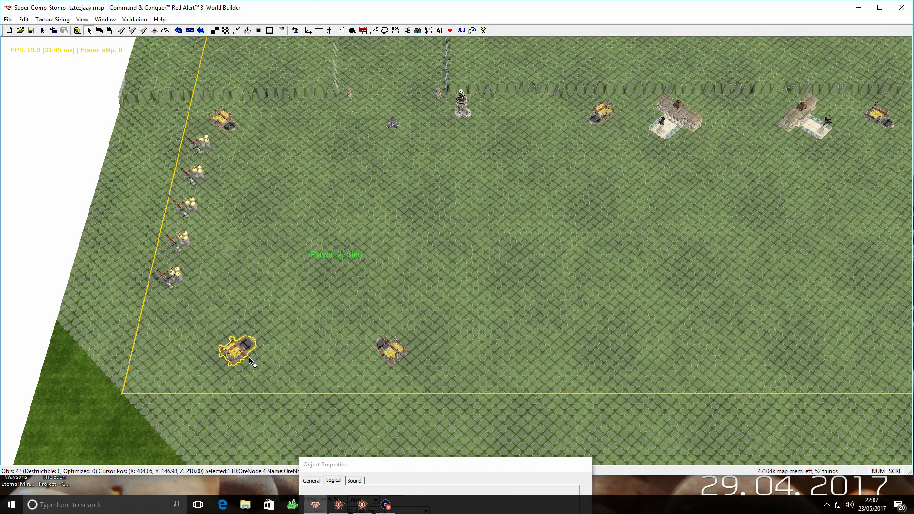
pyautogui.moveTo(239, 357); pyautogui.dragTo(225, 357)
pyautogui.rightClick(299, 345)
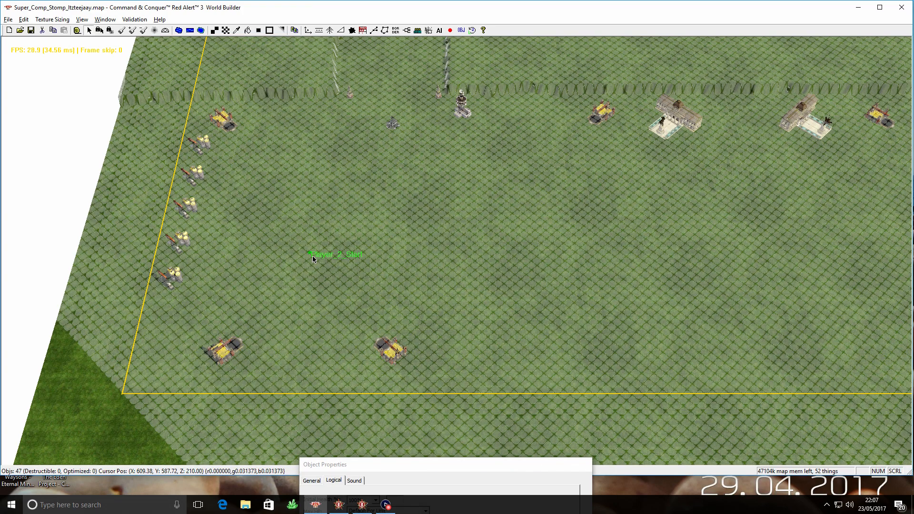
# - Nudge Player_2_Start and OreNode 5 slightly further toward the lower border
pyautogui.moveTo(313, 257); pyautogui.dragTo(317, 266)
pyautogui.click(392, 362)
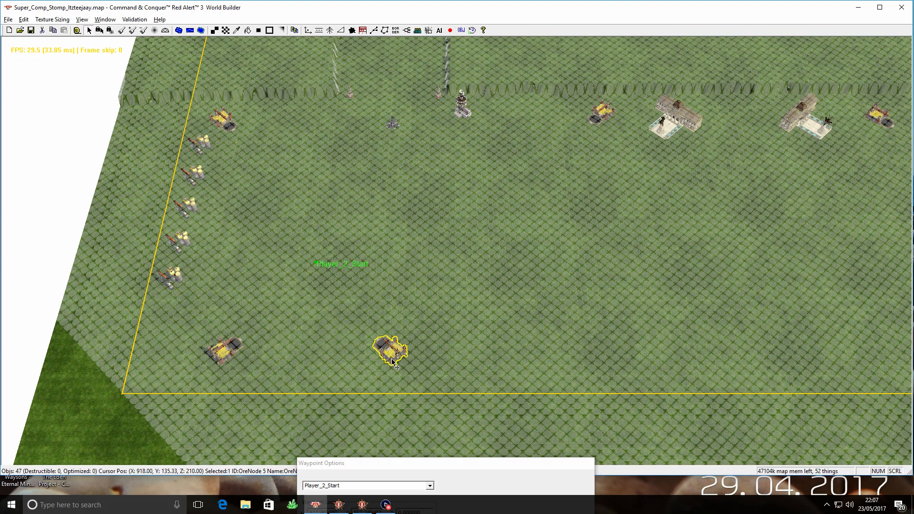
pyautogui.moveTo(393, 364); pyautogui.dragTo(398, 368)
pyautogui.rightClick(358, 335)
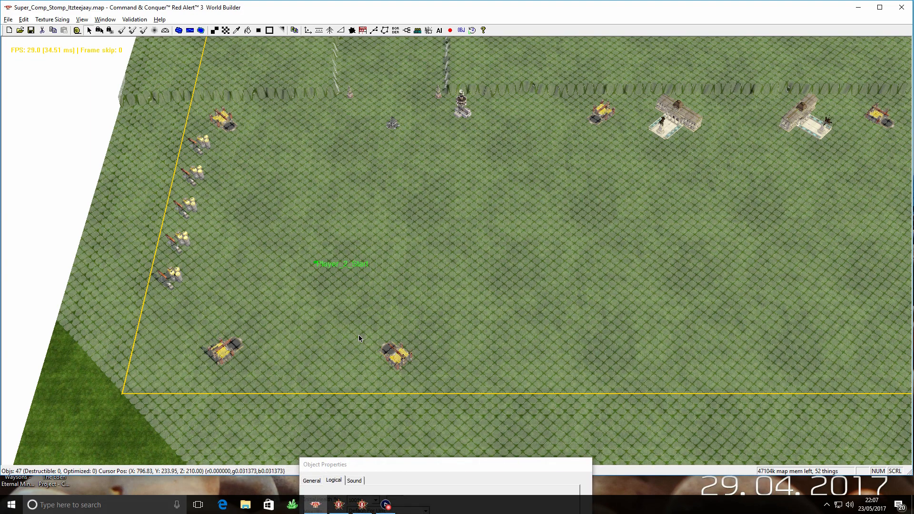
pyautogui.moveTo(317, 264); pyautogui.dragTo(318, 273)
pyautogui.rightClick(324, 256)
# - Move Player_1_Start toward the lower border and shift the inner ore node below it toward the lower-right map corner
pyautogui.moveTo(562, 207); pyautogui.dragTo(335, 195, button='right')
pyautogui.moveTo(828, 222); pyautogui.dragTo(348, 202, button='right')
pyautogui.moveTo(574, 201); pyautogui.dragTo(582, 227)
pyautogui.moveTo(493, 320); pyautogui.dragTo(528, 320)
pyautogui.click(640, 316)
pyautogui.moveTo(499, 149); pyautogui.dragTo(495, 255, button='right')
pyautogui.scroll(-2, 485, 198)
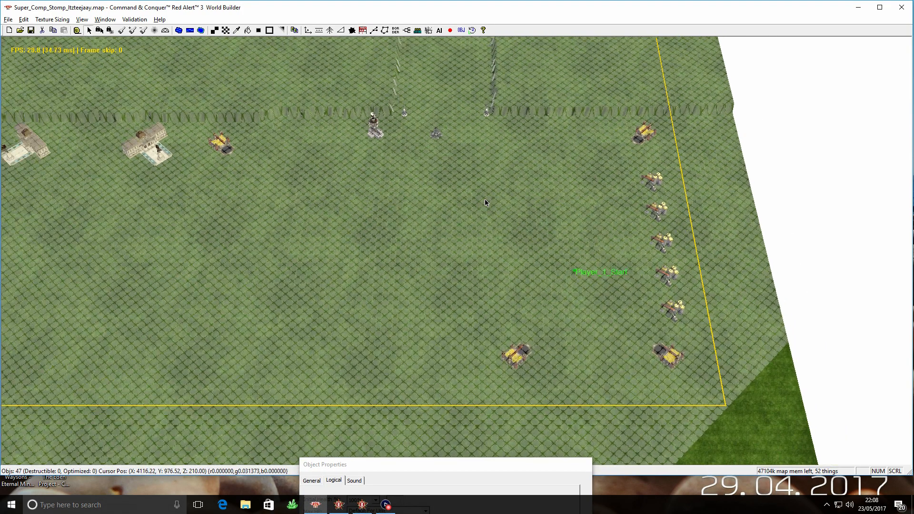
pyautogui.moveTo(470, 179); pyautogui.dragTo(618, 177, button='right')
pyautogui.moveTo(342, 122); pyautogui.dragTo(612, 191)
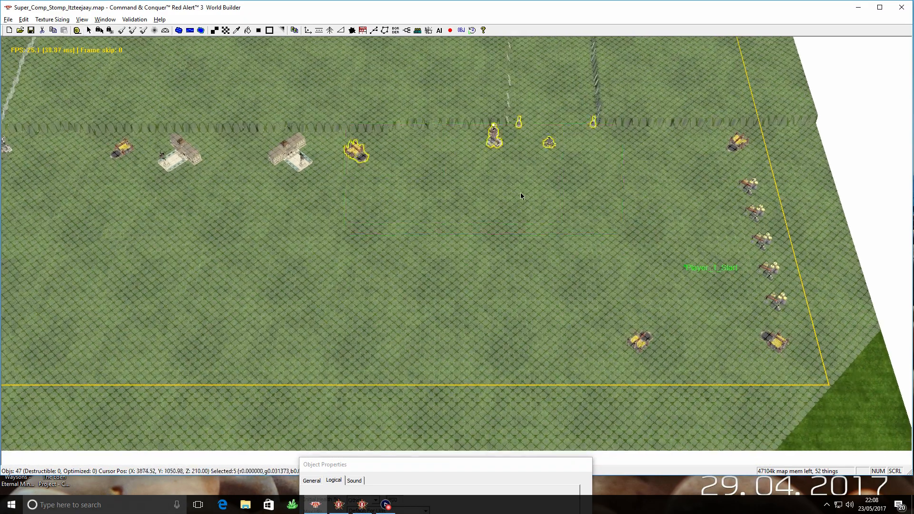
pyautogui.moveTo(533, 194); pyautogui.dragTo(848, 165, button='right')
pyautogui.click(443, 175)
pyautogui.moveTo(442, 175); pyautogui.dragTo(540, 170, button='right')
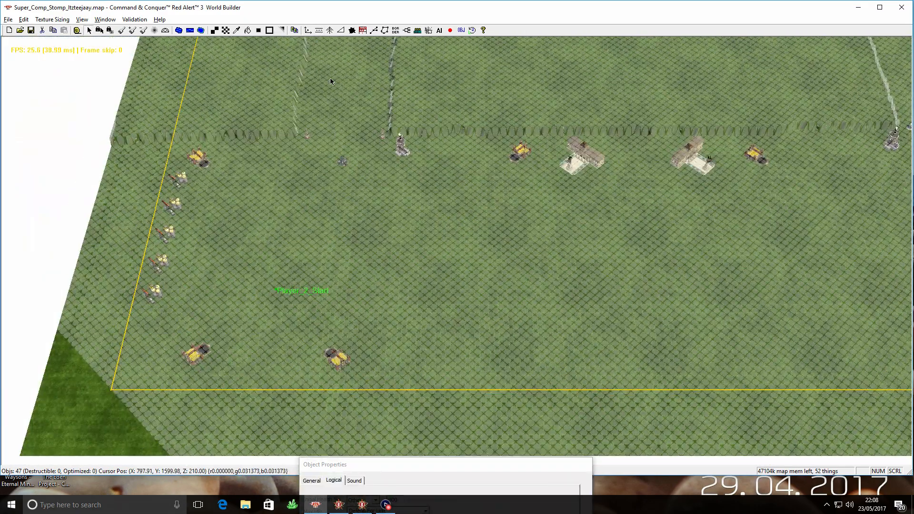
# - Place a SovietConstructionYard between the two bases on the Player 2 side, at about X 1861, Y 621
pyautogui.moveTo(416, 232); pyautogui.dragTo(228, 185, button='right')
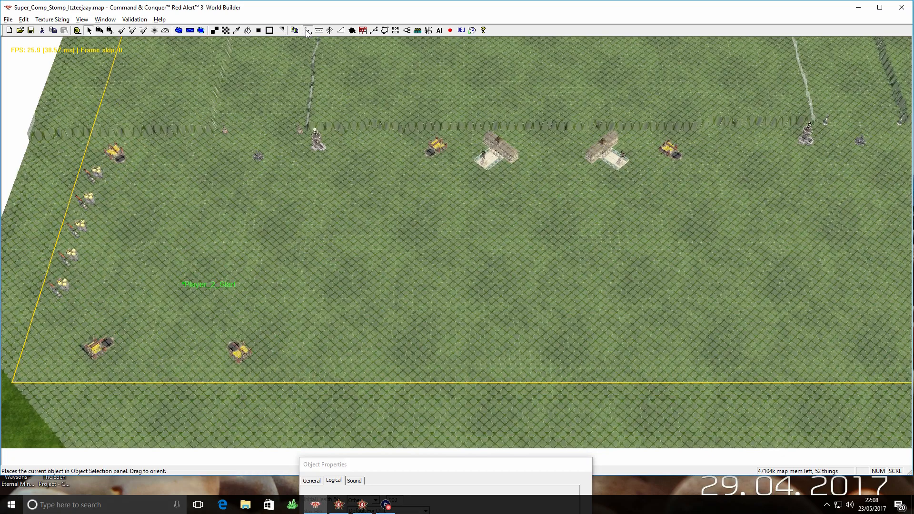
pyautogui.click(308, 30)
pyautogui.moveTo(414, 464); pyautogui.dragTo(417, 247)
pyautogui.click(324, 331)
pyautogui.click(315, 288)
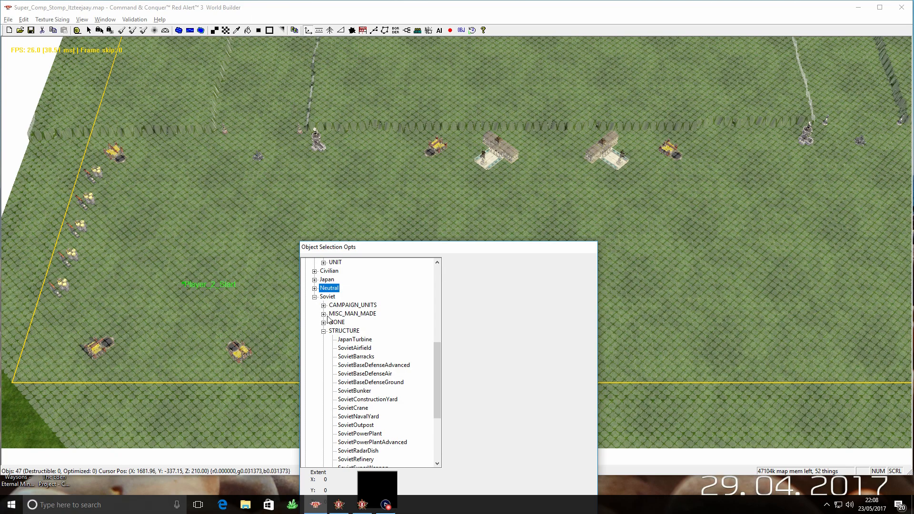
pyautogui.scroll(-3, 382, 389)
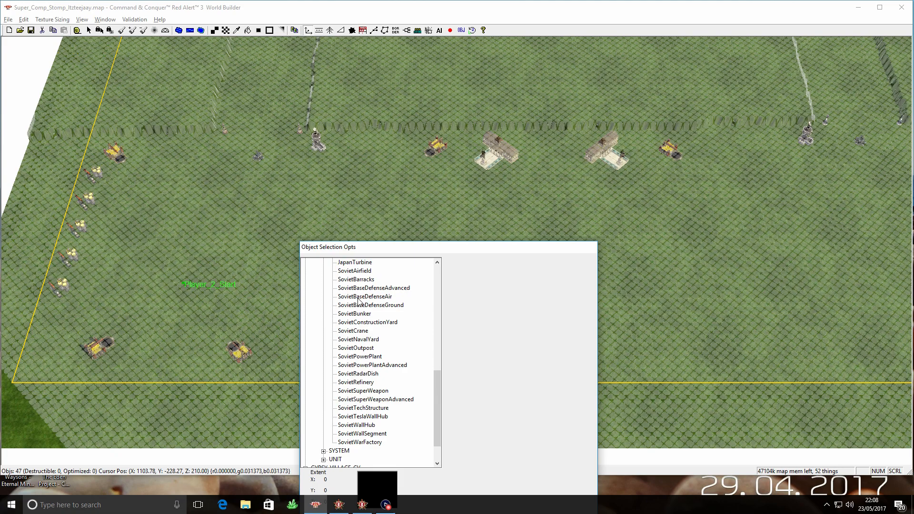
pyautogui.click(359, 319)
pyautogui.moveTo(371, 249); pyautogui.dragTo(394, 440)
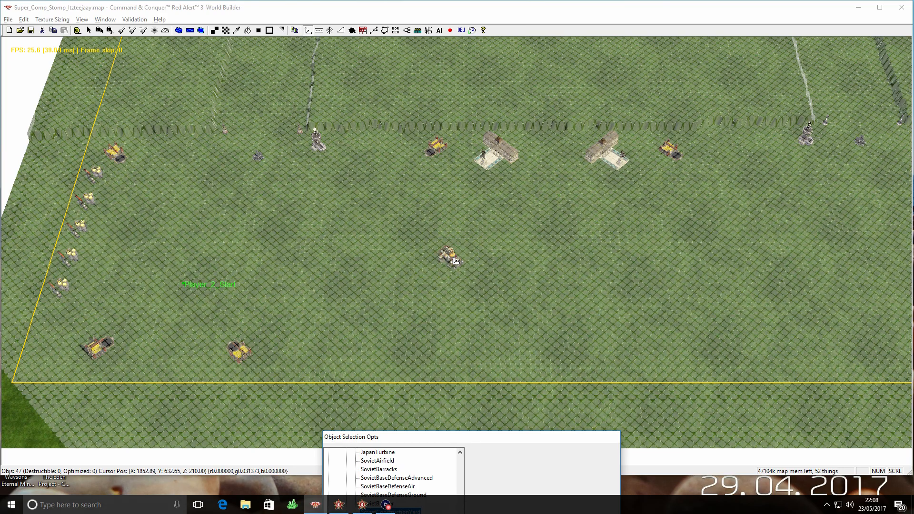
pyautogui.click(456, 260)
# - Place an AlliedConstructionYard across from the Soviet one on the Player 1 side, at about X 2826, Y 653
pyautogui.press('Right')
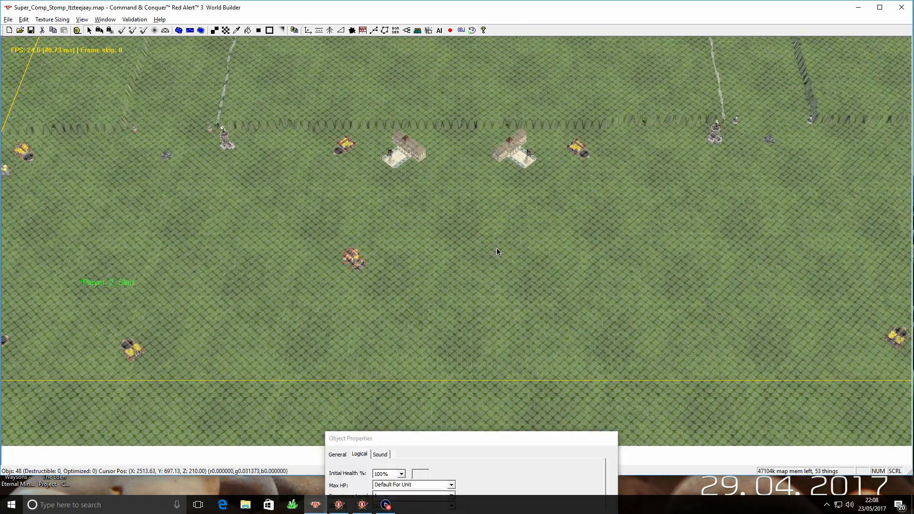
pyautogui.click(309, 29)
pyautogui.moveTo(441, 437); pyautogui.dragTo(469, 310)
pyautogui.scroll(3, 429, 393)
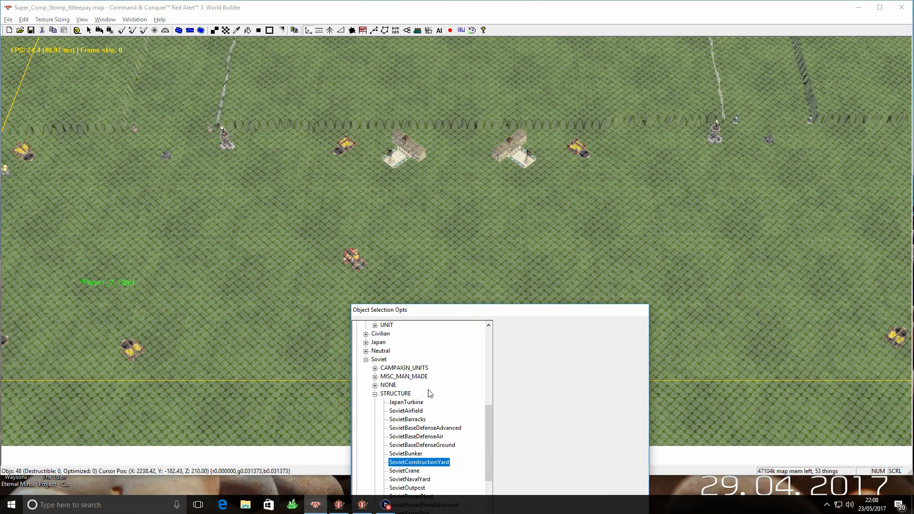
pyautogui.click(376, 394)
pyautogui.scroll(3, 439, 399)
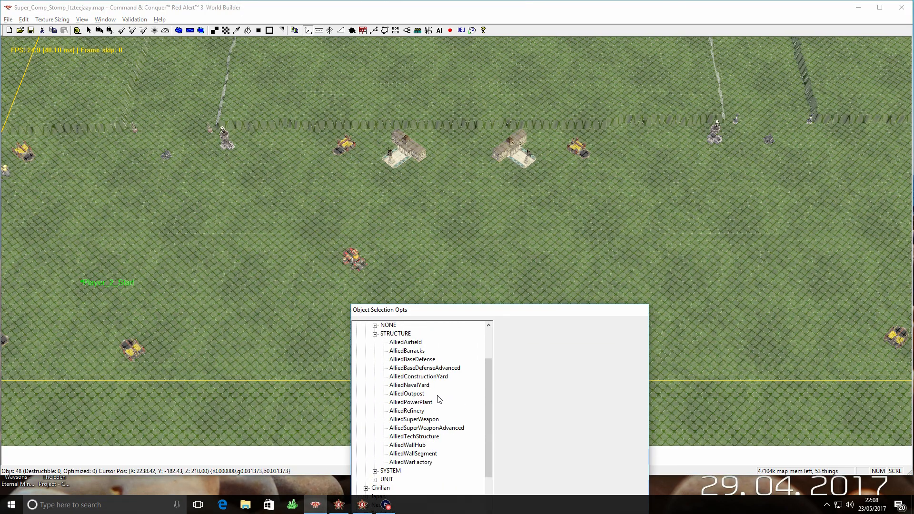
pyautogui.click(412, 377)
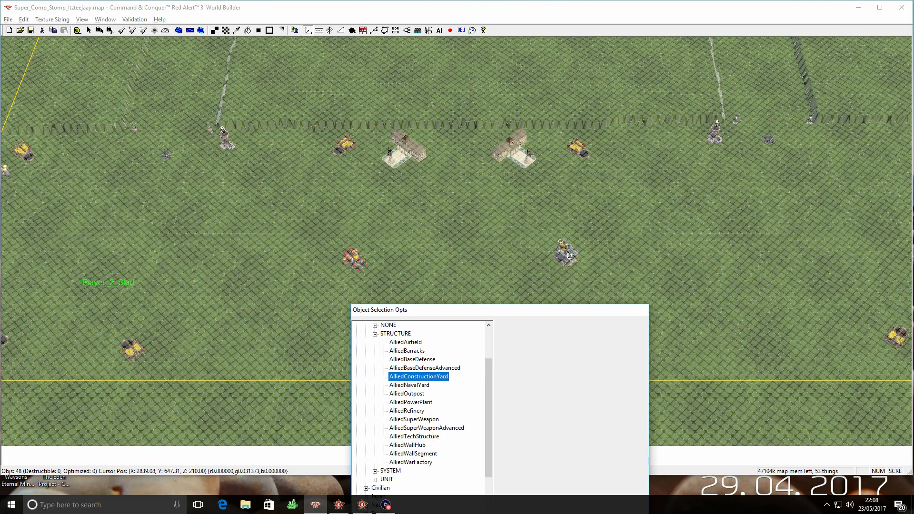
pyautogui.click(570, 255)
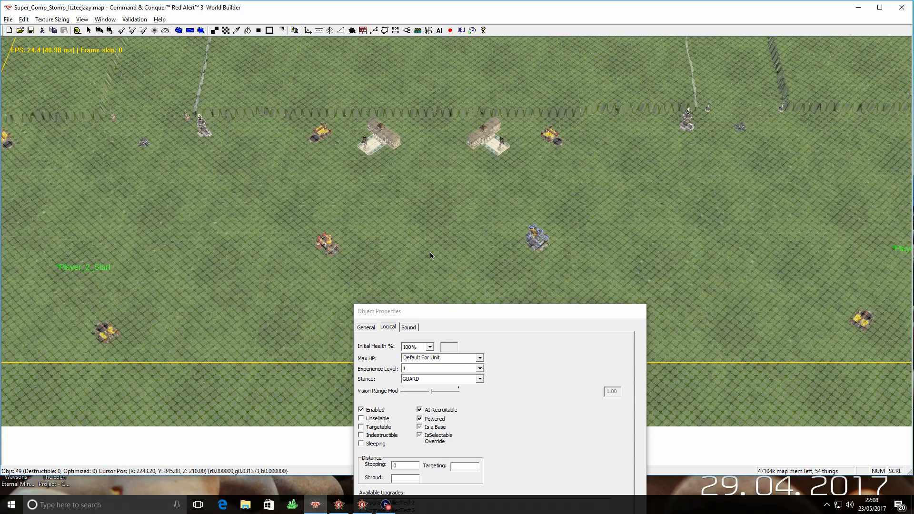
# - Assign the Soviet construction yard to the team Player_2/teamPlayer_2
pyautogui.moveTo(478, 314); pyautogui.dragTo(426, 358)
pyautogui.click(325, 246)
pyautogui.click(362, 378)
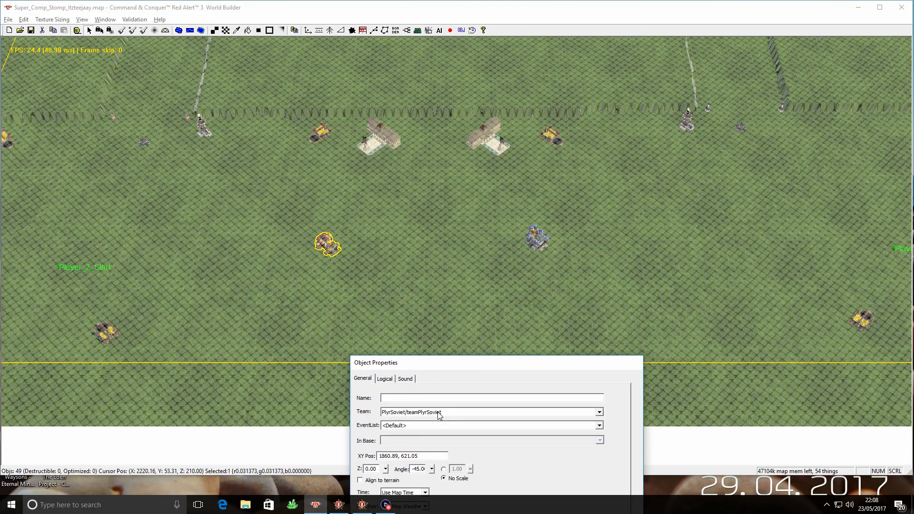
pyautogui.click(600, 411)
pyautogui.click(537, 427)
# - Assign the Allied construction yard to the team Player_1/teamPlayer_1
pyautogui.click(537, 240)
pyautogui.click(601, 413)
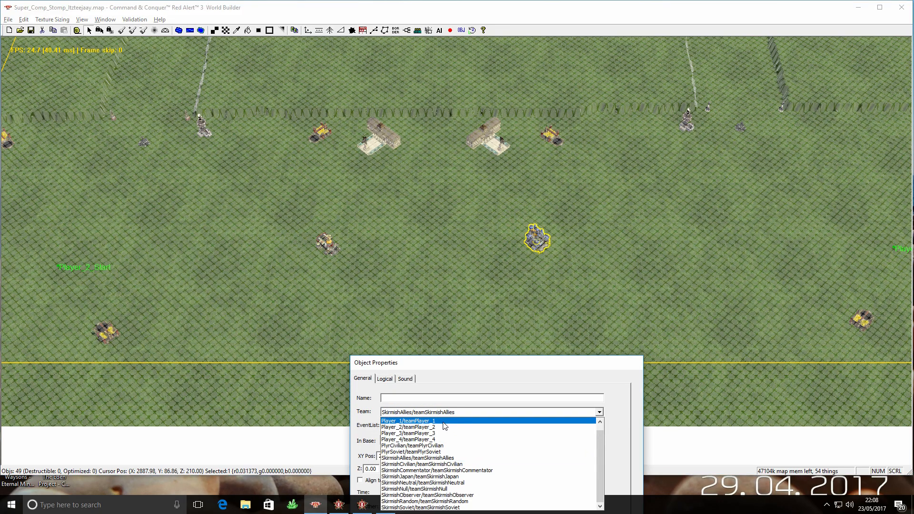
pyautogui.click(444, 422)
pyautogui.click(598, 248)
# - Examine the structures of both bases and the walled area around the new construction yards
pyautogui.moveTo(599, 247); pyautogui.dragTo(601, 213, button='right')
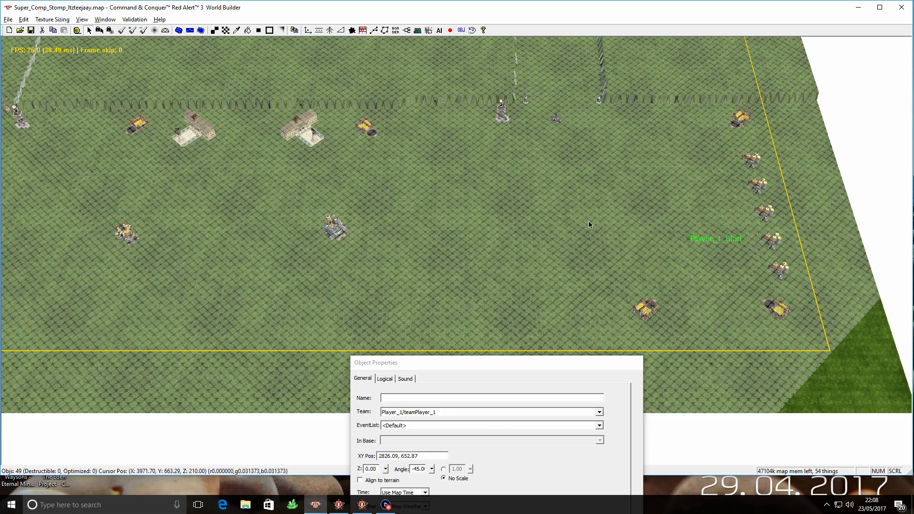
pyautogui.moveTo(550, 188); pyautogui.dragTo(496, 183, button='right')
pyautogui.moveTo(560, 110); pyautogui.dragTo(826, 355)
pyautogui.click(432, 171)
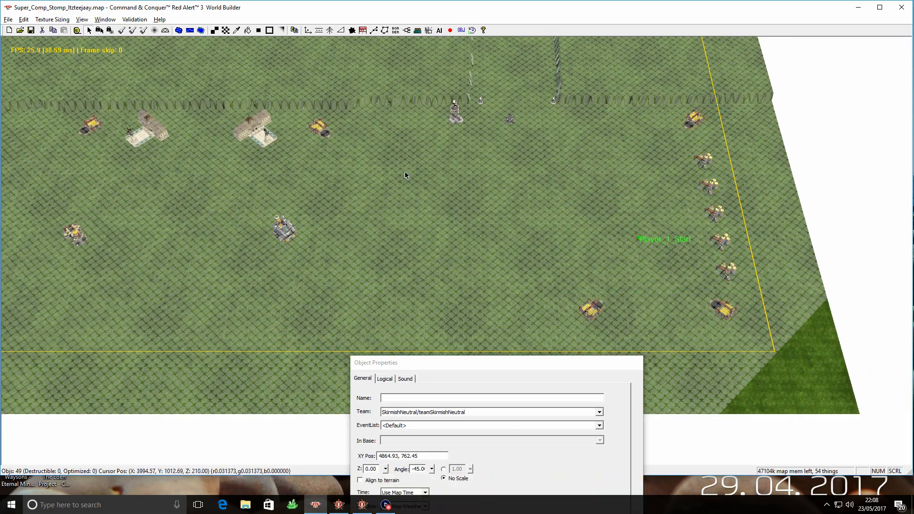
pyautogui.moveTo(432, 171); pyautogui.dragTo(742, 162, button='right')
pyautogui.moveTo(166, 69); pyautogui.dragTo(732, 182)
pyautogui.moveTo(658, 167); pyautogui.dragTo(880, 170, button='right')
pyautogui.click(695, 147)
pyautogui.moveTo(695, 147); pyautogui.dragTo(663, 169, button='right')
pyautogui.moveTo(430, 352); pyautogui.dragTo(443, 302, button='right')
pyautogui.scroll(-5, 445, 300)
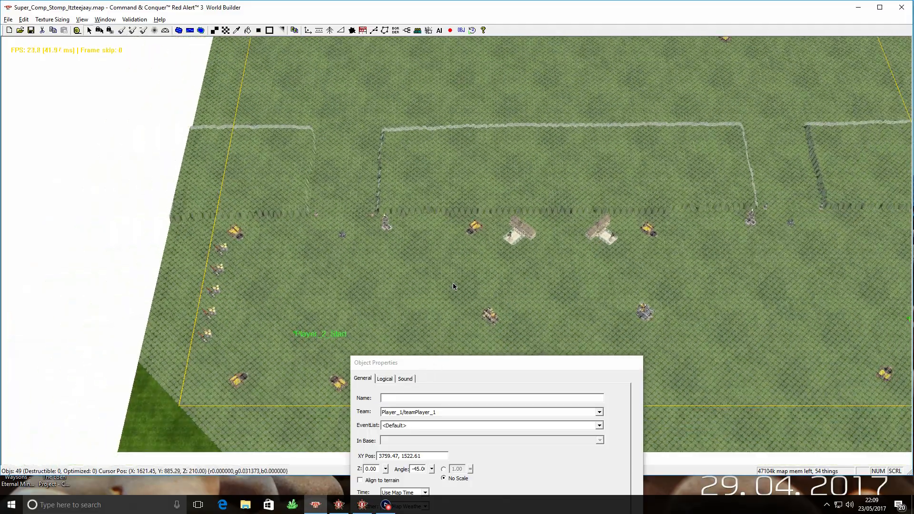
# - Move the ore node east of Player_5_Start to about X 1097, Y 7176, and the one west of Player_4_Start to about X 2179
pyautogui.moveTo(493, 124)
pyautogui.mouseDown(button='right')
pyautogui.moveTo(459, 107)
pyautogui.moveTo(435, 252)
pyautogui.moveTo(391, 370)
pyautogui.moveTo(377, 459)
pyautogui.mouseUp(button='right')
pyautogui.moveTo(371, 118)
pyautogui.mouseDown(button='right')
pyautogui.moveTo(357, 371)
pyautogui.moveTo(329, 383)
pyautogui.moveTo(578, 380)
pyautogui.mouseUp(button='right')
pyautogui.scroll(3, 330, 373)
pyautogui.scroll(5, 329, 370)
pyautogui.moveTo(438, 209); pyautogui.dragTo(517, 225, button='right')
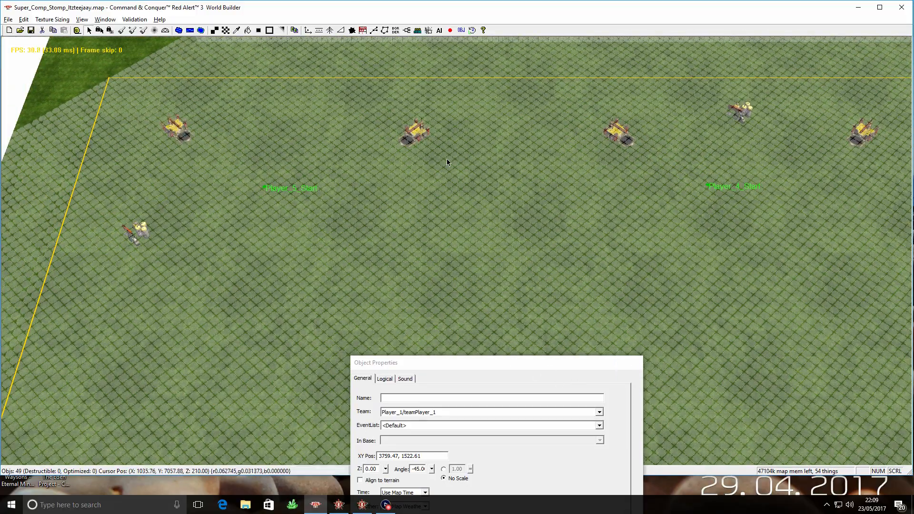
pyautogui.moveTo(414, 138); pyautogui.dragTo(386, 140)
pyautogui.moveTo(637, 213); pyautogui.dragTo(538, 141, button='right')
pyautogui.moveTo(423, 134); pyautogui.dragTo(468, 134)
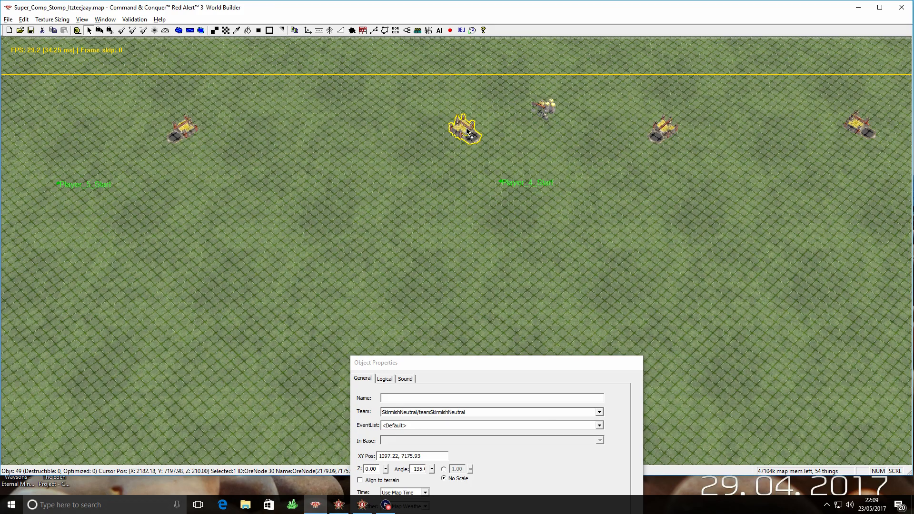
# - Reposition Player_4_Start slightly east and south, and shift the neighbouring start position further east to sit between its ore nodes
pyautogui.moveTo(527, 185); pyautogui.dragTo(564, 178)
pyautogui.moveTo(681, 169); pyautogui.dragTo(479, 158, button='right')
pyautogui.moveTo(452, 176); pyautogui.dragTo(454, 190)
pyautogui.moveTo(874, 173); pyautogui.dragTo(575, 167, button='right')
pyautogui.moveTo(579, 166); pyautogui.dragTo(622, 178)
# - Shift the ore nodes around the northeastern start closer to it and move the oil derrick there to about X 4695, Y 6702
pyautogui.moveTo(726, 117); pyautogui.dragTo(688, 121)
pyautogui.moveTo(499, 119); pyautogui.dragTo(538, 122)
pyautogui.moveTo(691, 118); pyautogui.dragTo(715, 121)
pyautogui.moveTo(758, 177); pyautogui.dragTo(699, 157, button='right')
pyautogui.moveTo(745, 186); pyautogui.dragTo(724, 195)
# - Examine the map from the northern start positions down to the two southern bases and their walls
pyautogui.moveTo(327, 281); pyautogui.dragTo(413, 177, button='right')
pyautogui.scroll(-5, 498, 229)
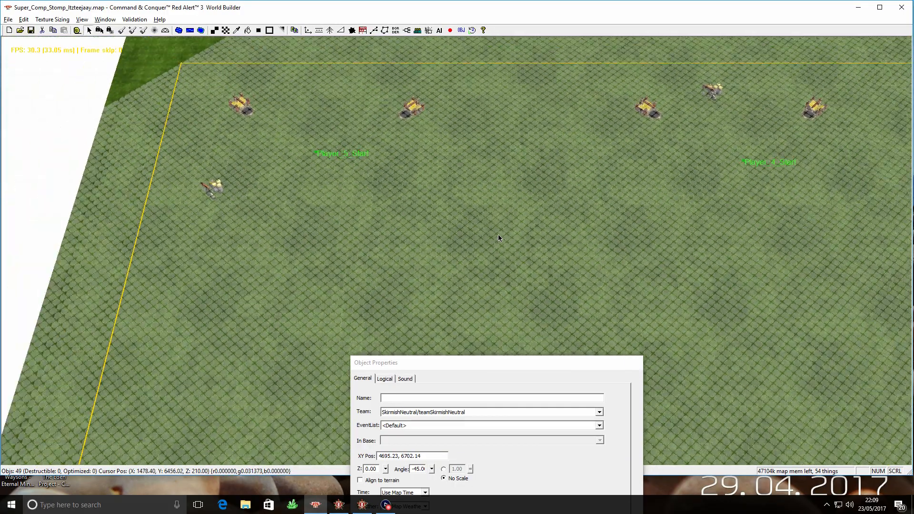
pyautogui.moveTo(501, 244); pyautogui.dragTo(422, 92, button='right')
pyautogui.moveTo(442, 340); pyautogui.dragTo(413, 48, button='right')
pyautogui.moveTo(416, 345); pyautogui.dragTo(418, 191, button='right')
pyautogui.moveTo(683, 310); pyautogui.dragTo(584, 25, button='right')
pyautogui.moveTo(561, 191); pyautogui.dragTo(500, 10, button='right')
pyautogui.moveTo(462, 176); pyautogui.dragTo(502, 24, button='right')
pyautogui.moveTo(387, 185); pyautogui.dragTo(409, 33, button='right')
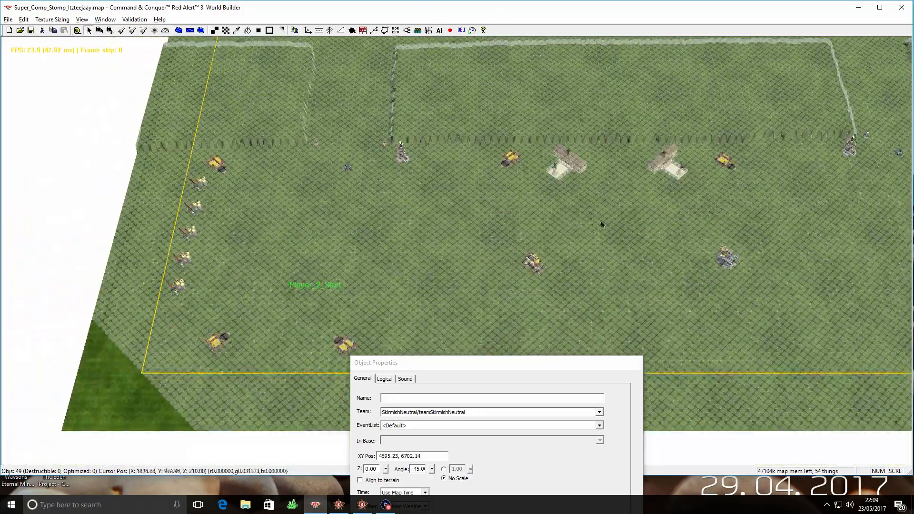
pyautogui.moveTo(586, 222); pyautogui.dragTo(78, 90, button='right')
pyautogui.moveTo(610, 135); pyautogui.dragTo(847, 104, button='right')
pyautogui.moveTo(224, 106); pyautogui.dragTo(10, 100, button='right')
pyautogui.moveTo(558, 132); pyautogui.dragTo(672, 122, button='right')
pyautogui.moveTo(157, 136); pyautogui.dragTo(357, 140, button='right')
# - Choose SovietBaseDefenseAir from the Soviet structures as the object to place along the southern wall
pyautogui.scroll(3, 356, 138)
pyautogui.scroll(3, 356, 138)
pyautogui.moveTo(330, 83); pyautogui.dragTo(270, 314, button='right')
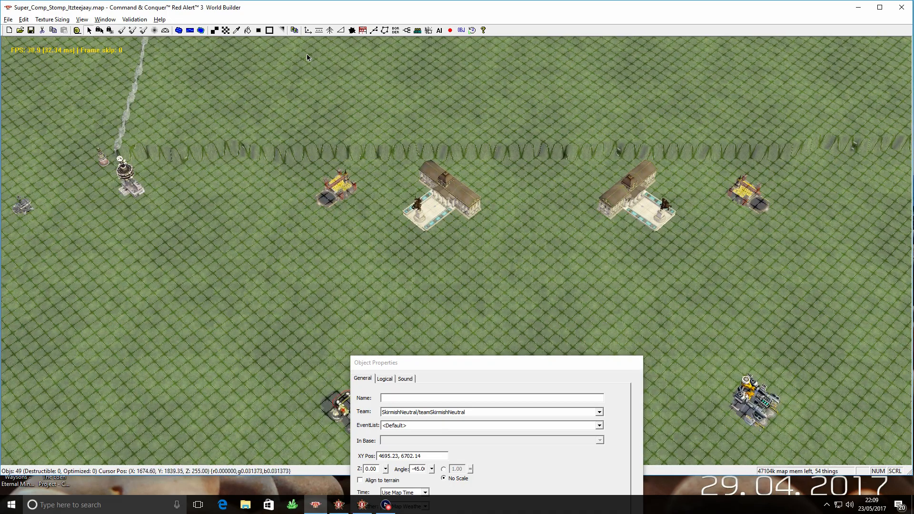
pyautogui.click(307, 31)
pyautogui.moveTo(451, 362); pyautogui.dragTo(433, 286)
pyautogui.scroll(7, 477, 342)
pyautogui.scroll(-5, 388, 429)
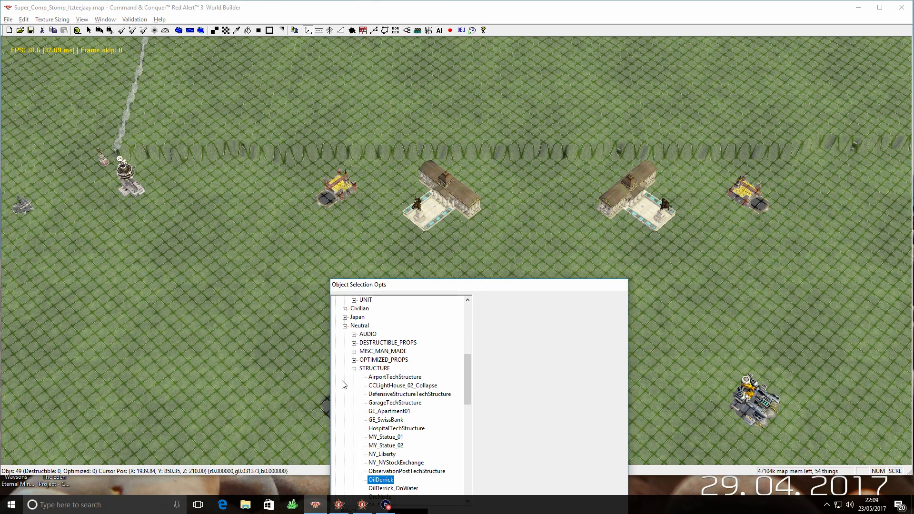
pyautogui.click(354, 368)
pyautogui.click(345, 326)
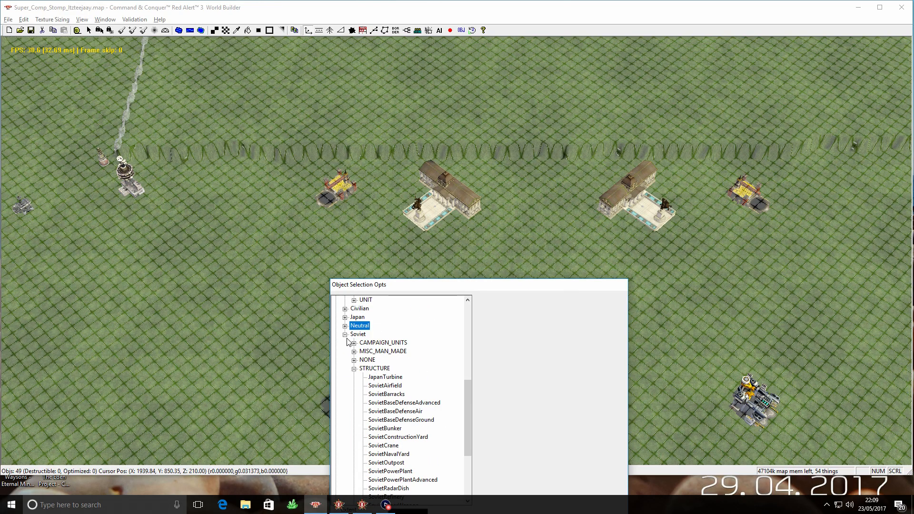
pyautogui.scroll(-4, 369, 384)
pyautogui.click(392, 300)
# - Place five SovietBaseDefenseAir structures in a row below the wall, from the Player 2 side's tower to the middle of the map
pyautogui.moveTo(142, 213); pyautogui.dragTo(254, 226, button='right')
pyautogui.scroll(3, 184, 255)
pyautogui.click(205, 176)
pyautogui.click(333, 176)
pyautogui.click(462, 175)
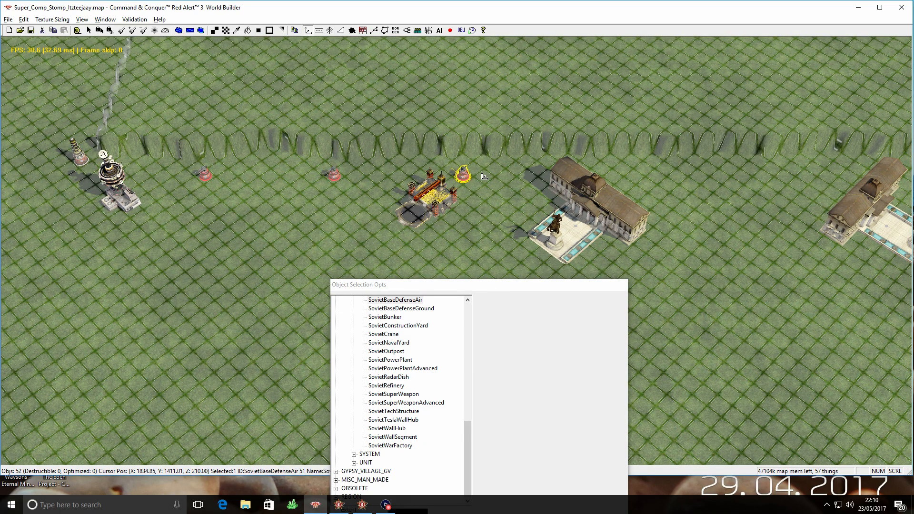
pyautogui.click(656, 178)
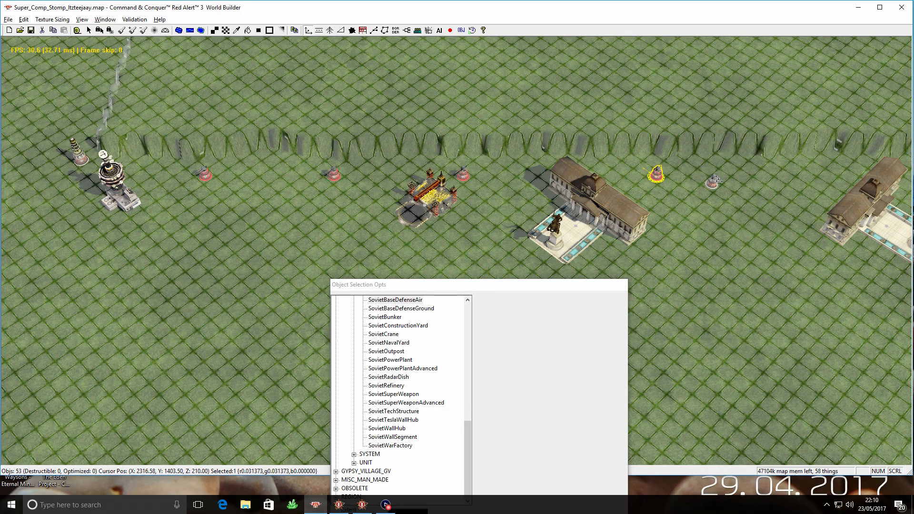
pyautogui.click(743, 177)
pyautogui.moveTo(766, 183); pyautogui.dragTo(387, 202, button='right')
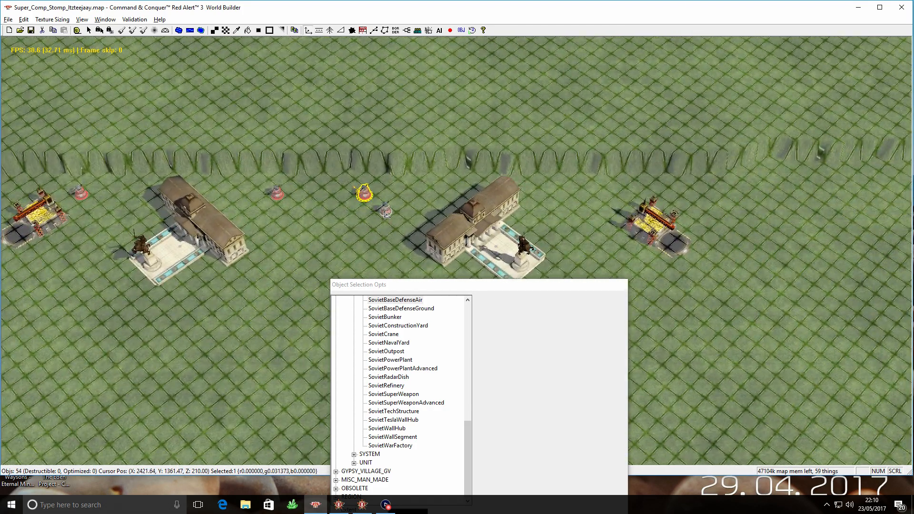
# - Place four AlliedBaseDefense structures in line east of the Soviet row, with the last one at about X 3187, Y 1417
pyautogui.moveTo(468, 455); pyautogui.dragTo(477, 410)
pyautogui.scroll(2, 381, 410)
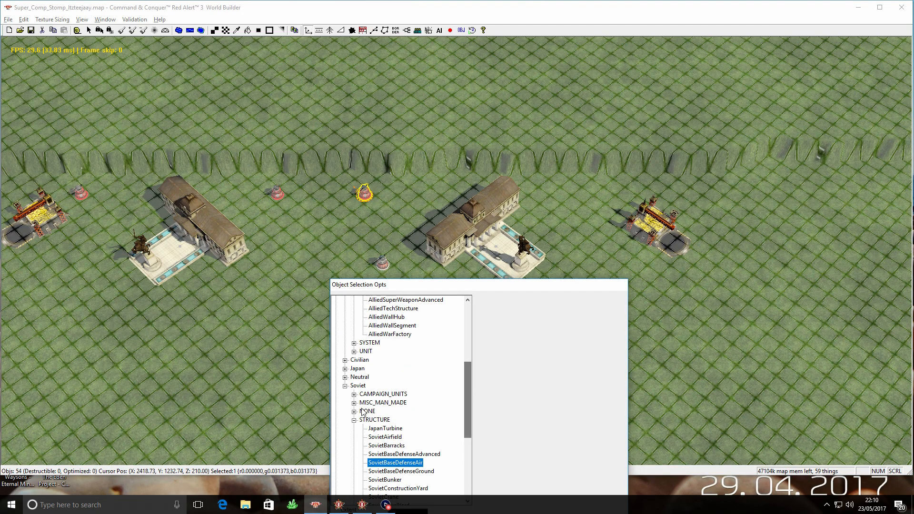
pyautogui.click(354, 420)
pyautogui.click(345, 406)
pyautogui.scroll(3, 387, 401)
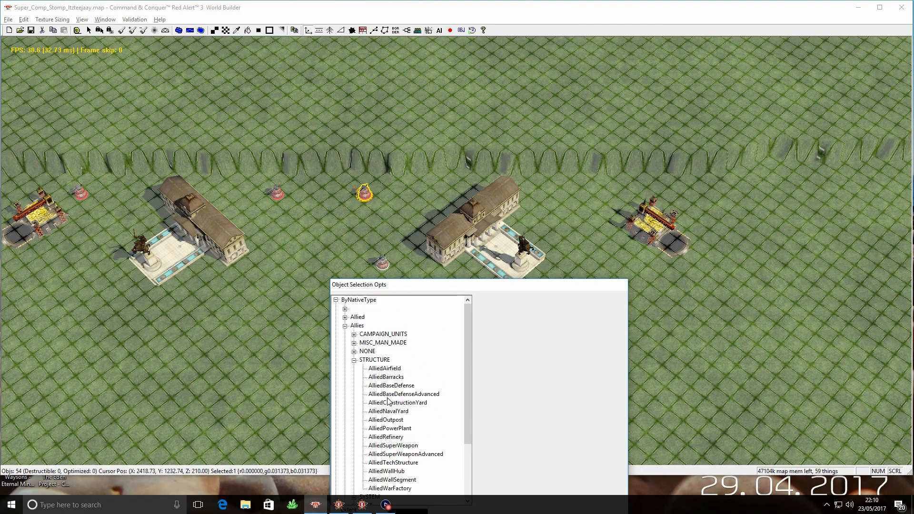
pyautogui.click(386, 386)
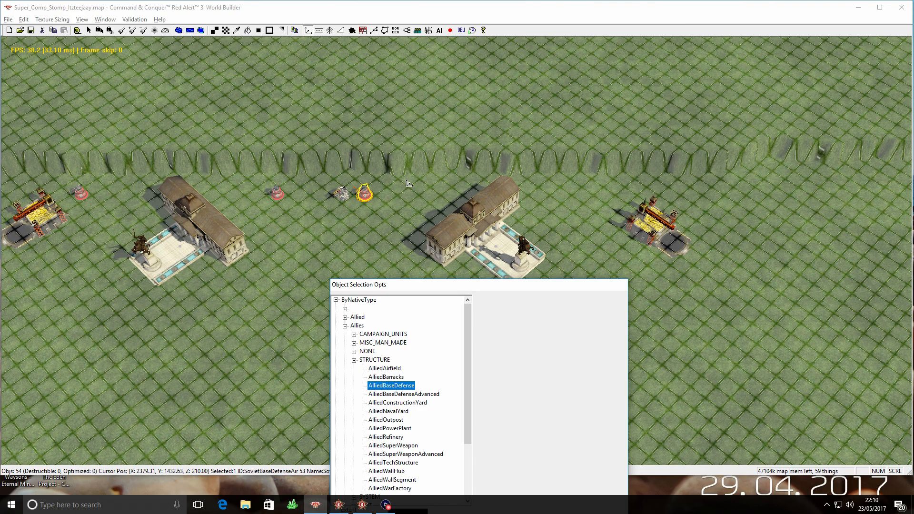
pyautogui.click(451, 193)
pyautogui.click(561, 192)
pyautogui.click(670, 192)
pyautogui.click(760, 193)
pyautogui.moveTo(760, 193); pyautogui.dragTo(333, 196, button='right')
pyautogui.moveTo(332, 192); pyautogui.dragTo(354, 193)
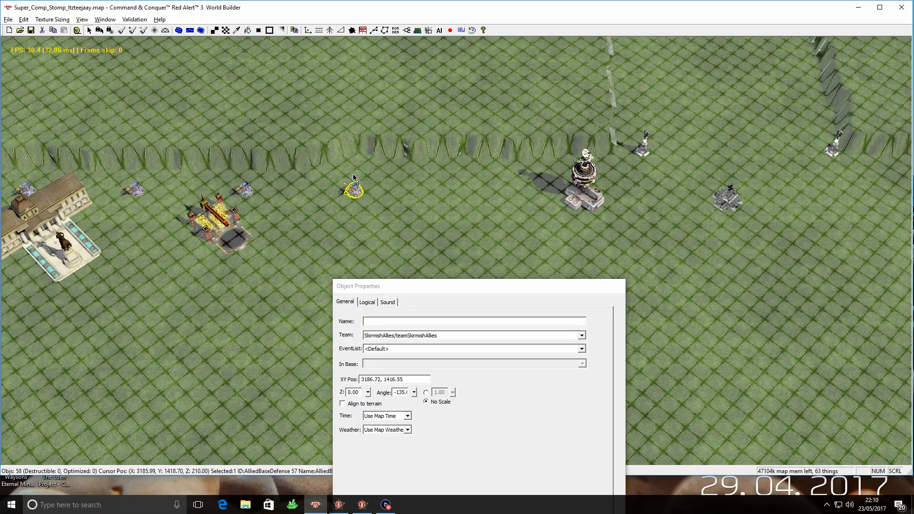
# - Place two more AlliedBaseDefense structures to extend the row up to the tower on the Player 1 side
pyautogui.click(308, 30)
pyautogui.click(463, 192)
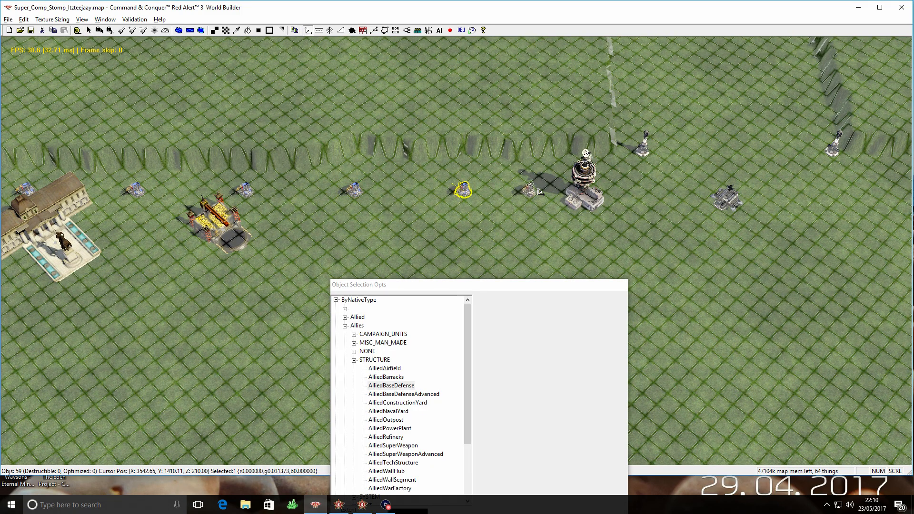
pyautogui.click(552, 191)
pyautogui.moveTo(552, 191); pyautogui.dragTo(372, 159, button='right')
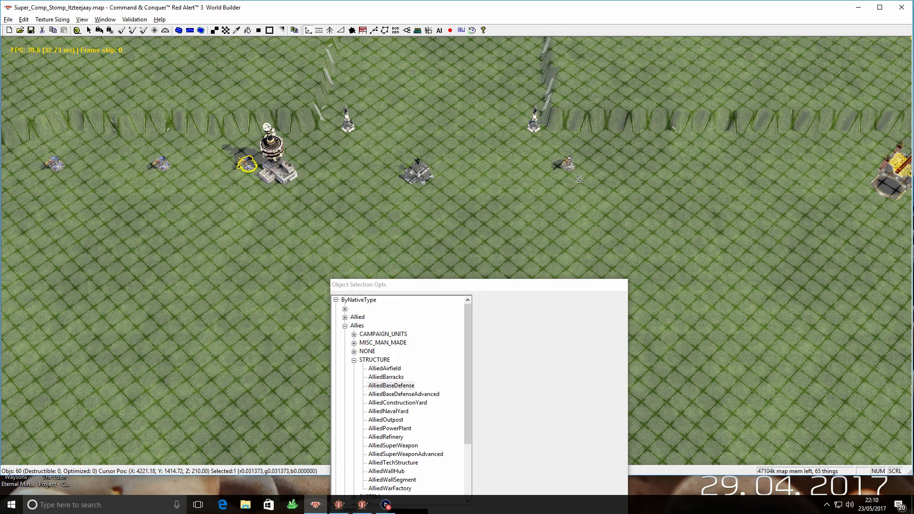
# - Place four AlliedBaseDefense structures between the eastern wall gap and the corner ore node, ending at about X 4714, Y 1417
pyautogui.click(570, 165)
pyautogui.click(656, 164)
pyautogui.moveTo(656, 164); pyautogui.dragTo(523, 153, button='right')
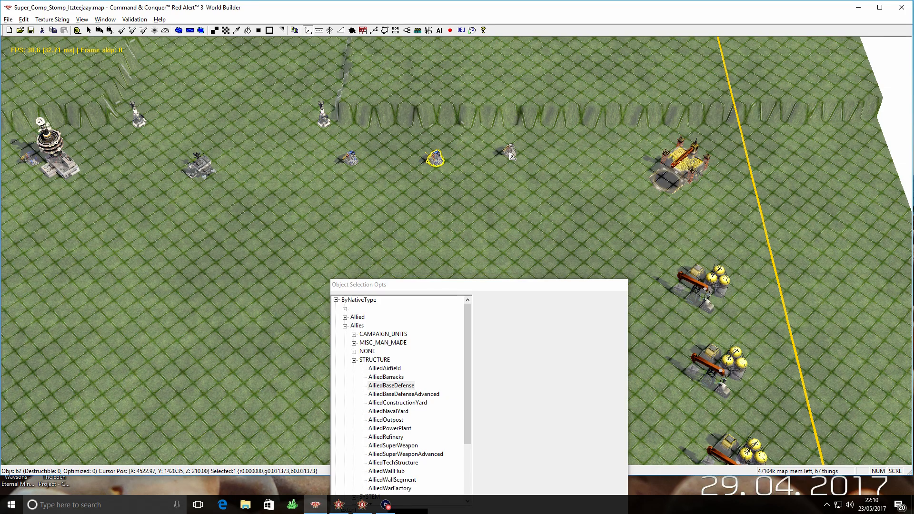
pyautogui.click(520, 157)
pyautogui.click(605, 157)
pyautogui.rightClick(645, 157)
# - Switch the object to place from AlliedBaseDefense back to SovietBaseDefenseAir for the western wall section
pyautogui.moveTo(459, 163); pyautogui.dragTo(627, 153, button='right')
pyautogui.scroll(-8, 626, 153)
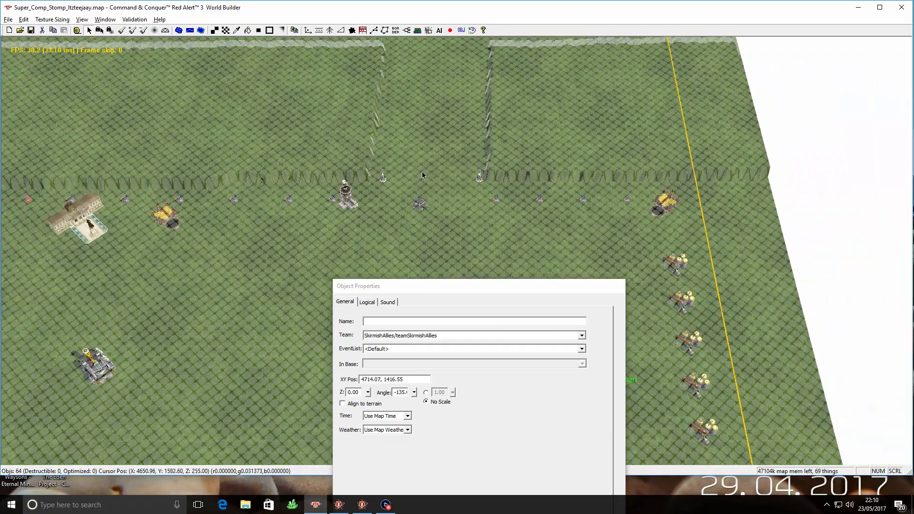
pyautogui.moveTo(422, 175); pyautogui.dragTo(614, 163, button='right')
pyautogui.moveTo(380, 164); pyautogui.dragTo(554, 153, button='right')
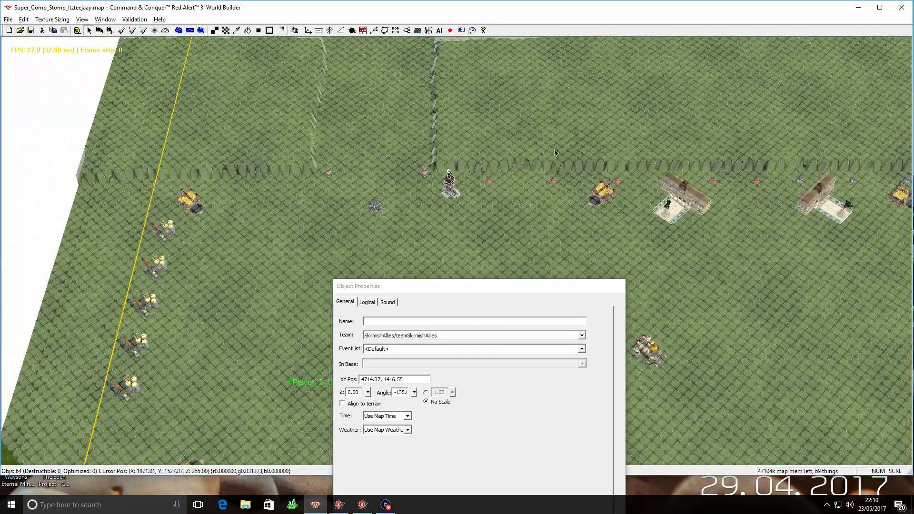
pyautogui.click(308, 30)
pyautogui.moveTo(401, 282); pyautogui.dragTo(401, 243)
pyautogui.click(353, 320)
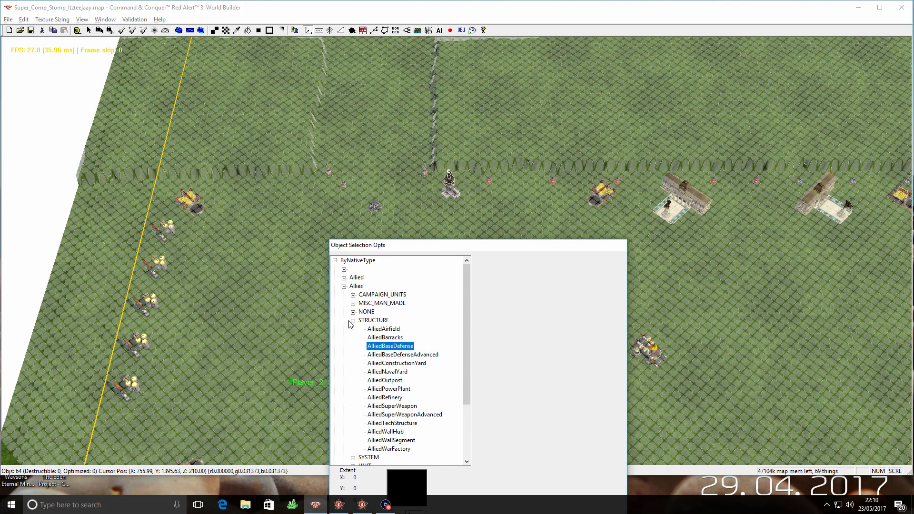
pyautogui.click(344, 287)
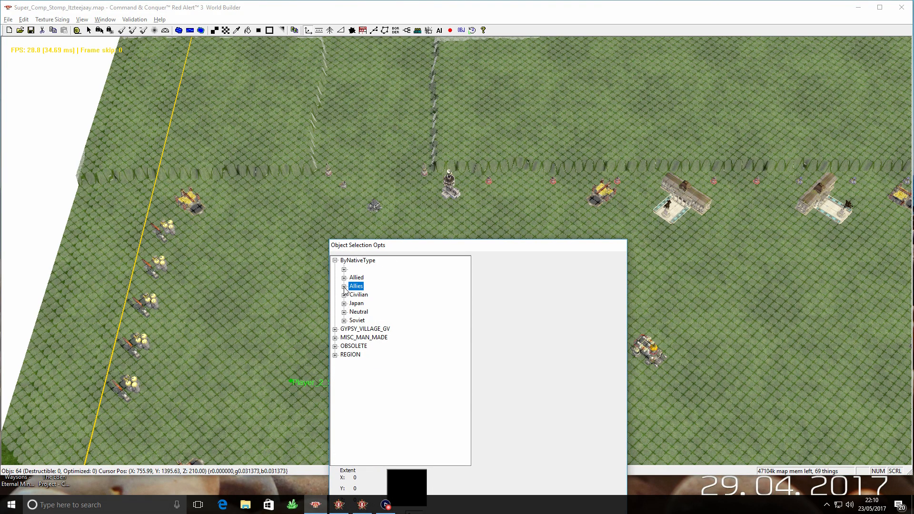
pyautogui.click(344, 321)
pyautogui.click(353, 363)
pyautogui.scroll(-1, 370, 360)
pyautogui.scroll(1, 370, 359)
pyautogui.click(353, 261)
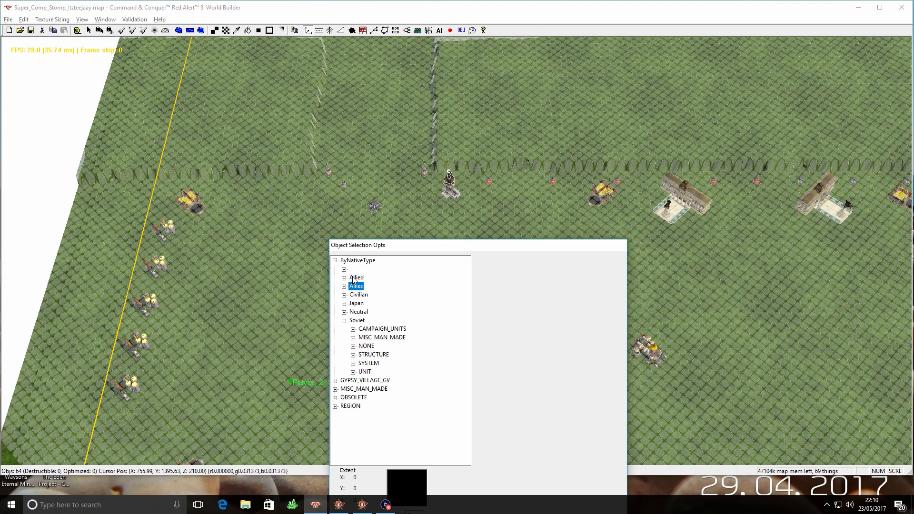
pyautogui.click(353, 355)
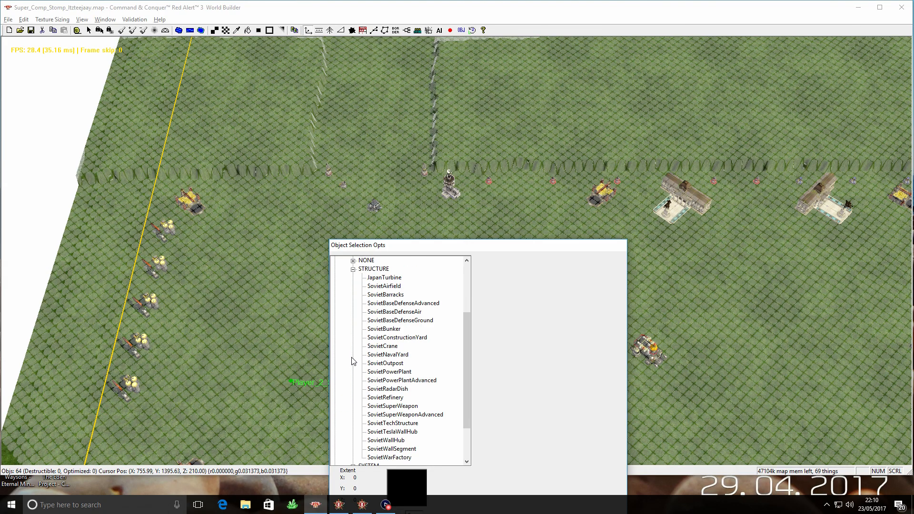
pyautogui.click(389, 312)
# - Place four SovietBaseDefenseAir structures below the western wall section, ending above the ore node at about X 111, Y 1395
pyautogui.scroll(4, 247, 197)
pyautogui.moveTo(248, 193); pyautogui.dragTo(297, 177, button='right')
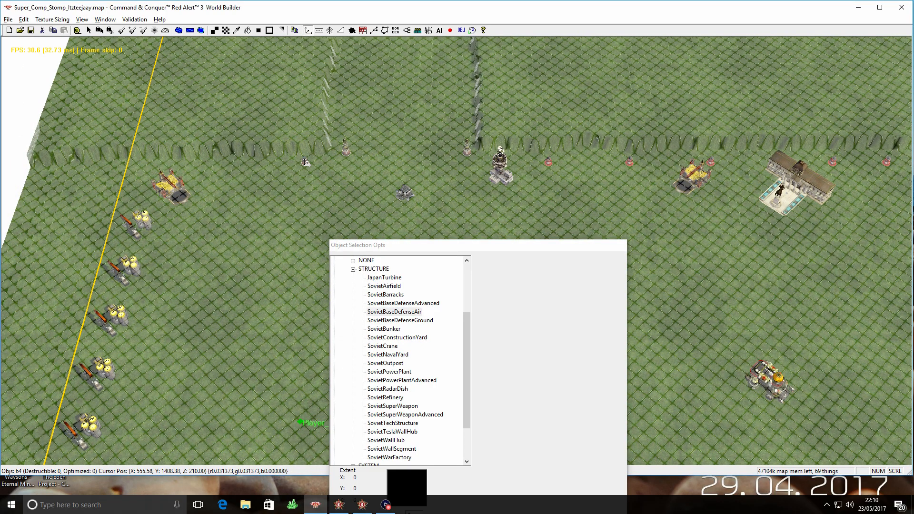
pyautogui.click(305, 166)
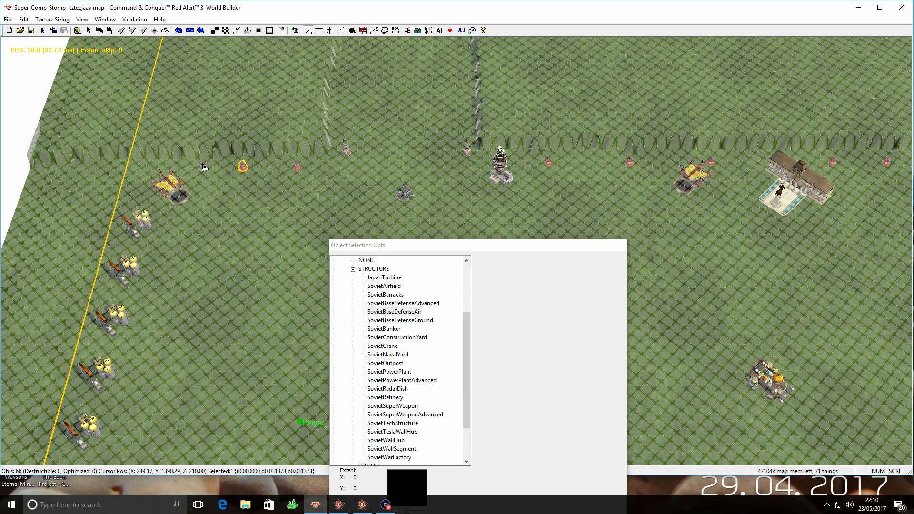
pyautogui.rightClick(221, 182)
# - Assign the four western and five central SovietBaseDefenseAir structures to the team Player_2/teamPlayer_2
pyautogui.moveTo(135, 154); pyautogui.dragTo(310, 171)
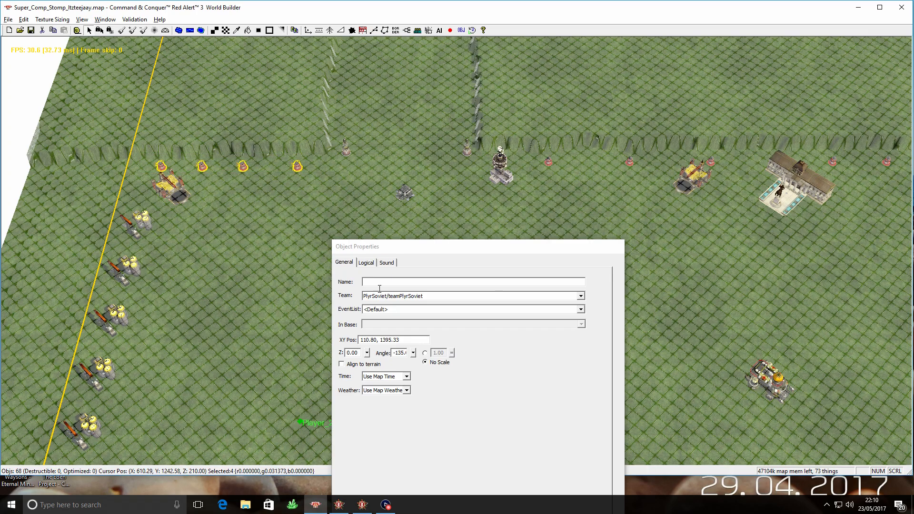
pyautogui.click(427, 296)
pyautogui.click(417, 311)
pyautogui.moveTo(504, 195); pyautogui.dragTo(134, 186, button='right')
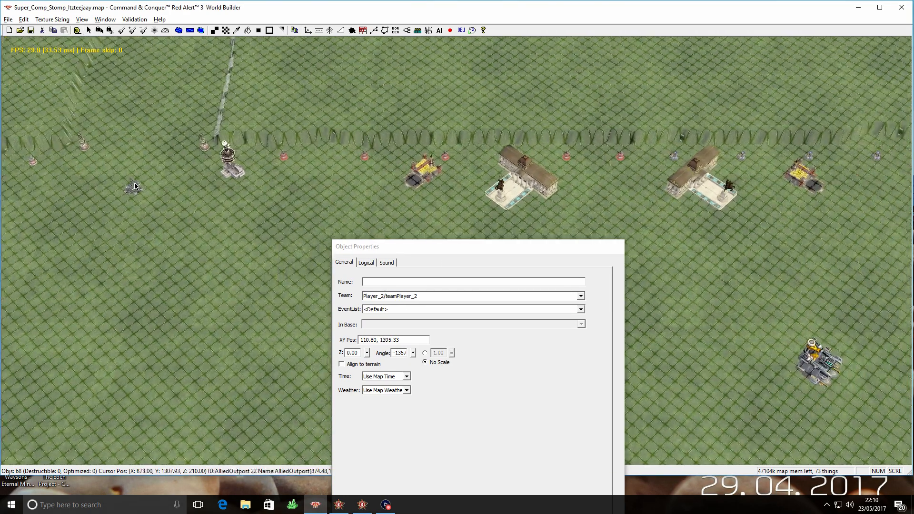
pyautogui.moveTo(364, 158); pyautogui.dragTo(640, 163)
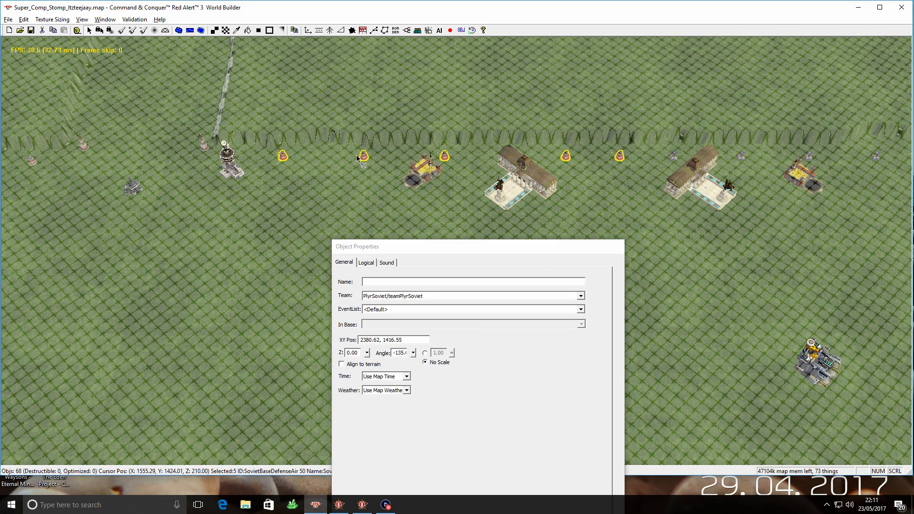
pyautogui.click(412, 296)
pyautogui.click(417, 312)
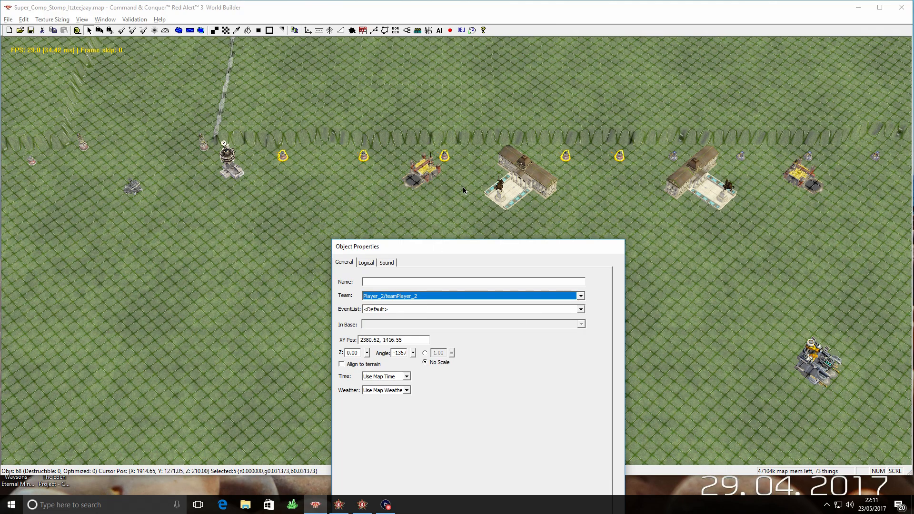
# - Assign the six central and four eastern AlliedBaseDefense structures to the team Player_1/teamPlayer_1
pyautogui.moveTo(494, 125); pyautogui.dragTo(330, 116, button='right')
pyautogui.moveTo(354, 130); pyautogui.dragTo(690, 147)
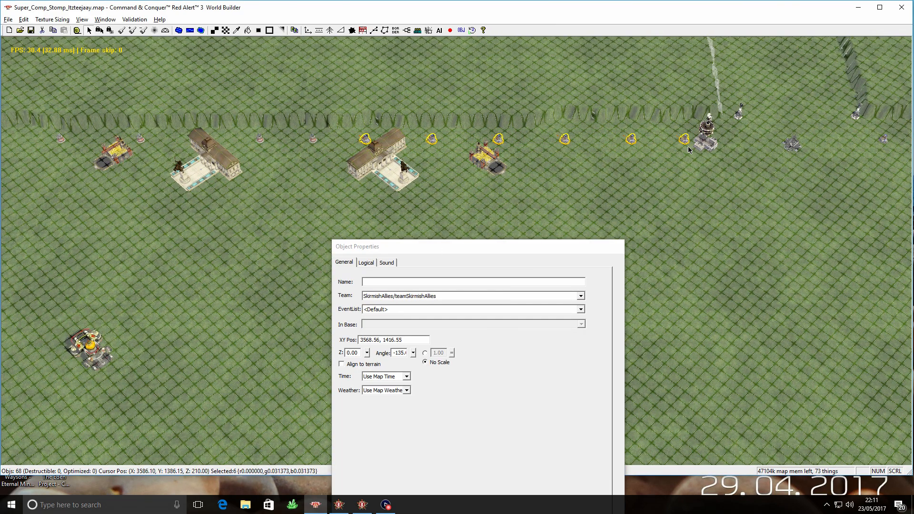
pyautogui.click(443, 297)
pyautogui.click(417, 305)
pyautogui.moveTo(528, 172); pyautogui.dragTo(407, 137, button='right')
pyautogui.moveTo(510, 110); pyautogui.dragTo(700, 147)
pyautogui.click(463, 296)
pyautogui.click(417, 303)
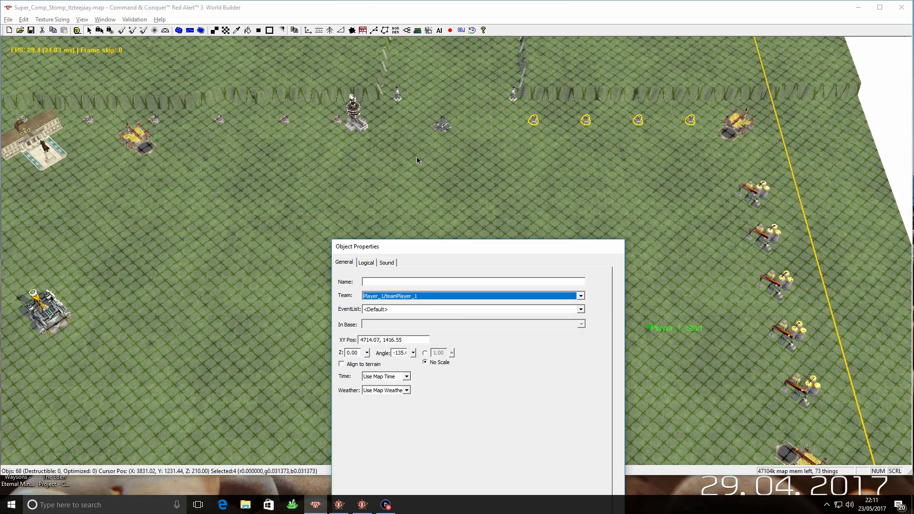
# - Examine both southern bases and the finished row of base defences along the wall
pyautogui.scroll(-2, 361, 164)
pyautogui.moveTo(425, 248); pyautogui.dragTo(401, 397)
pyautogui.moveTo(325, 237); pyautogui.dragTo(328, 195, button='right')
pyautogui.moveTo(367, 280); pyautogui.dragTo(418, 261, button='right')
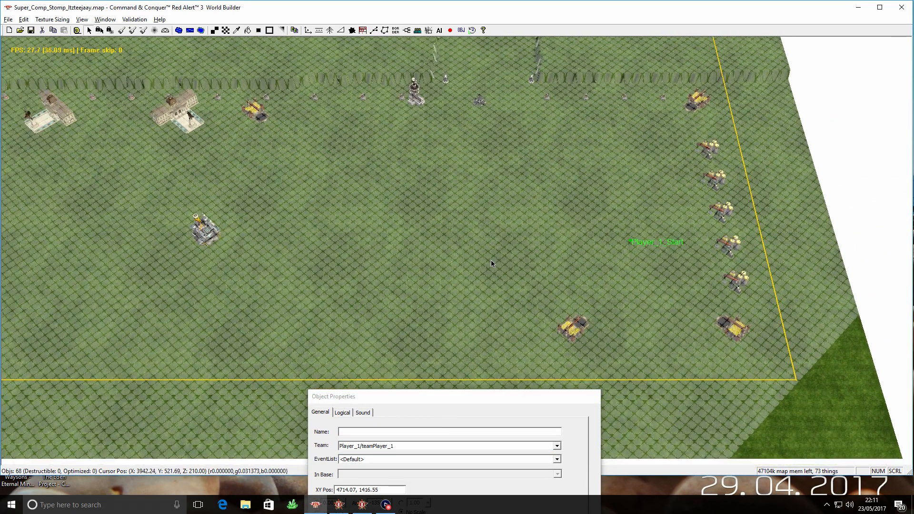
pyautogui.moveTo(376, 218); pyautogui.dragTo(638, 207, button='right')
pyautogui.moveTo(295, 170); pyautogui.dragTo(640, 296)
pyautogui.moveTo(364, 217); pyautogui.dragTo(690, 224, button='right')
pyautogui.moveTo(236, 75); pyautogui.dragTo(816, 132)
pyautogui.click(704, 175)
pyautogui.moveTo(527, 175); pyautogui.dragTo(329, 155, button='right')
pyautogui.moveTo(529, 147); pyautogui.dragTo(172, 137, button='right')
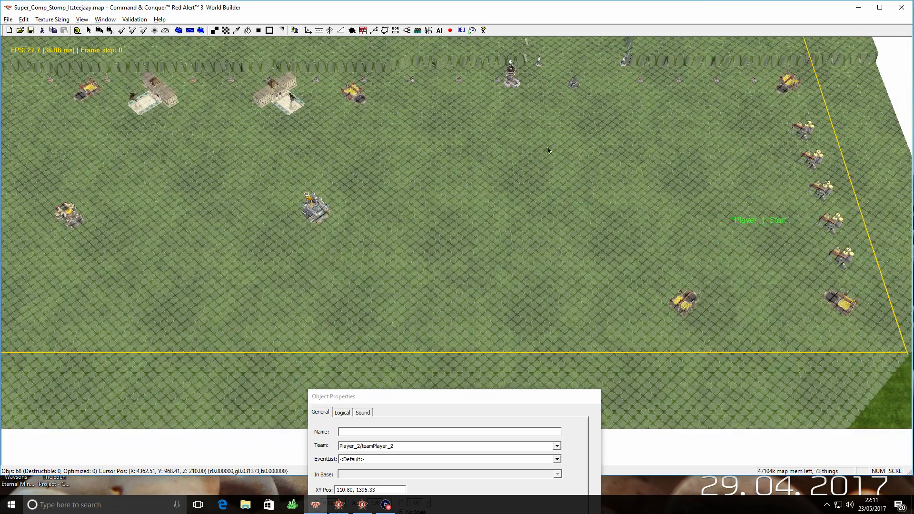
pyautogui.moveTo(571, 156); pyautogui.dragTo(421, 149, button='right')
pyautogui.scroll(-2, 339, 206)
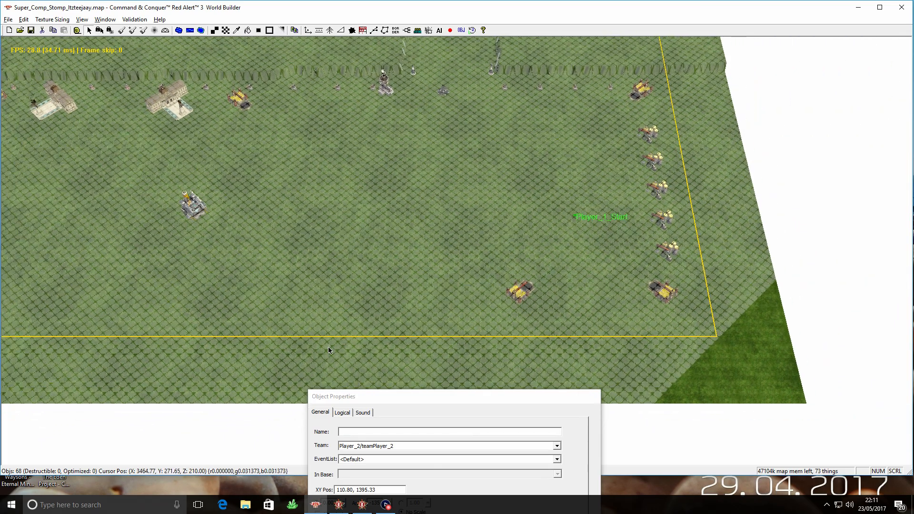
pyautogui.moveTo(437, 397); pyautogui.dragTo(423, 426)
pyautogui.moveTo(306, 177); pyautogui.dragTo(541, 153, button='right')
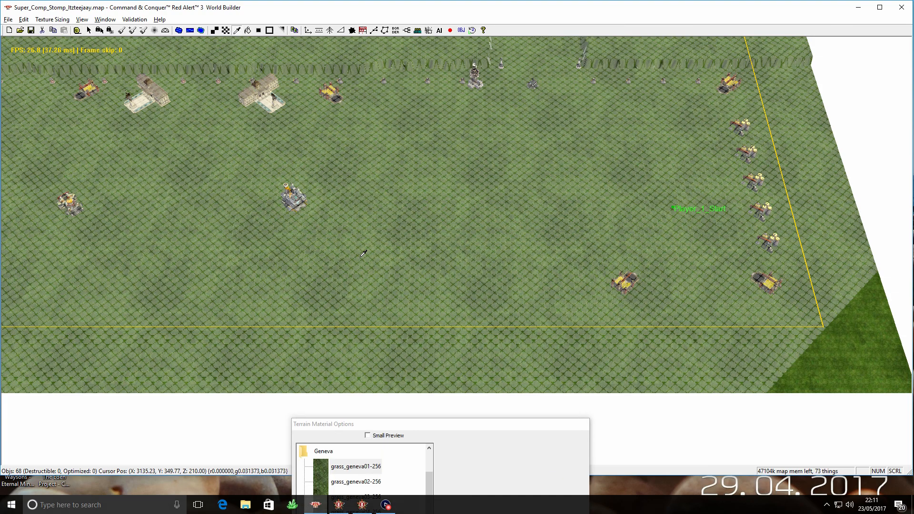
# - Turn off the wireframe overlay on the terrain and inspect the corner around Player_1_Start
pyautogui.hotkey('ctrl', 'alt', 'w')
pyautogui.moveTo(350, 249); pyautogui.dragTo(421, 282, button='right')
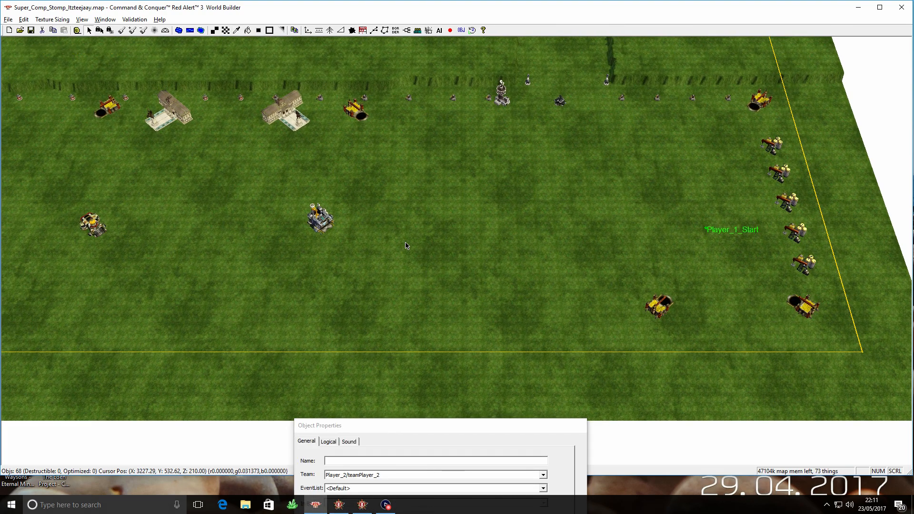
pyautogui.moveTo(581, 209); pyautogui.dragTo(337, 180, button='right')
pyautogui.scroll(5, 662, 235)
pyautogui.moveTo(661, 235); pyautogui.dragTo(382, 233, button='right')
pyautogui.scroll(-5, 381, 233)
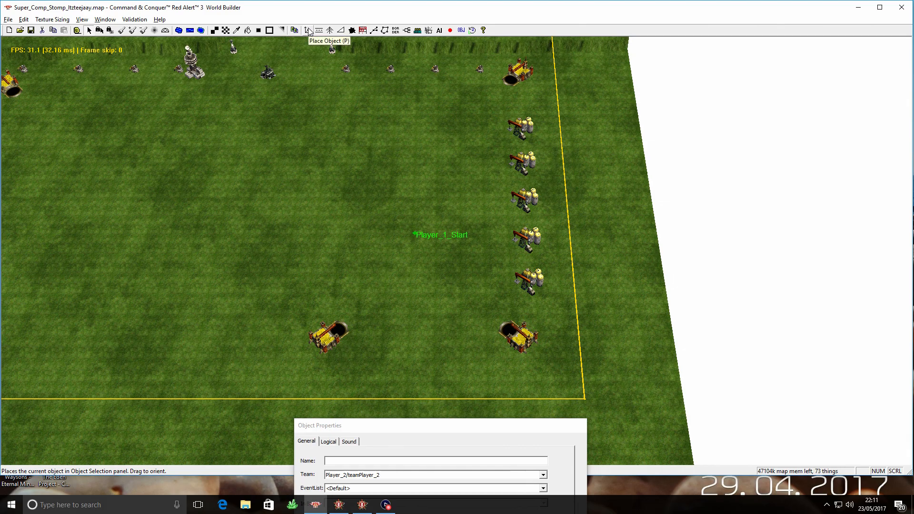
# - Browse the Vladivostok, Brighton_Beach and Gibraltar texture folders for a terrain flood-fill material
pyautogui.click(247, 30)
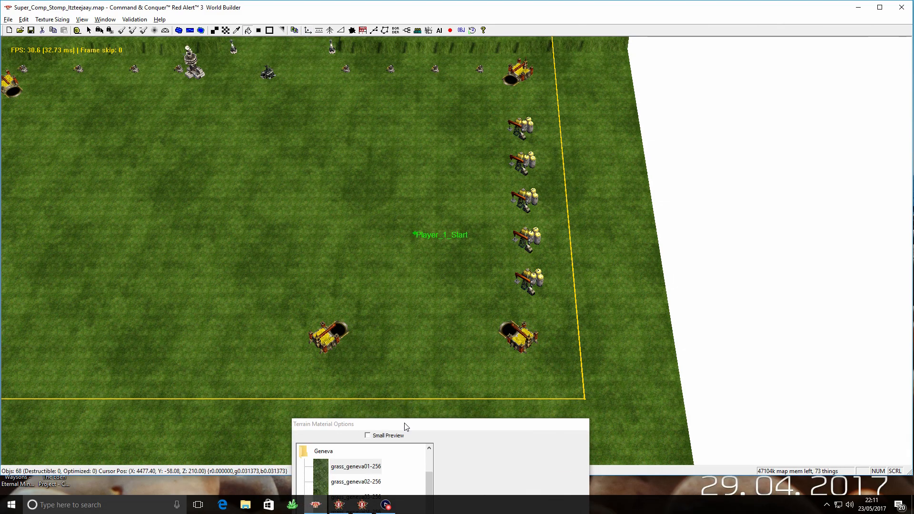
pyautogui.moveTo(406, 427); pyautogui.dragTo(382, 222)
pyautogui.doubleClick(289, 250)
pyautogui.scroll(-2, 312, 296)
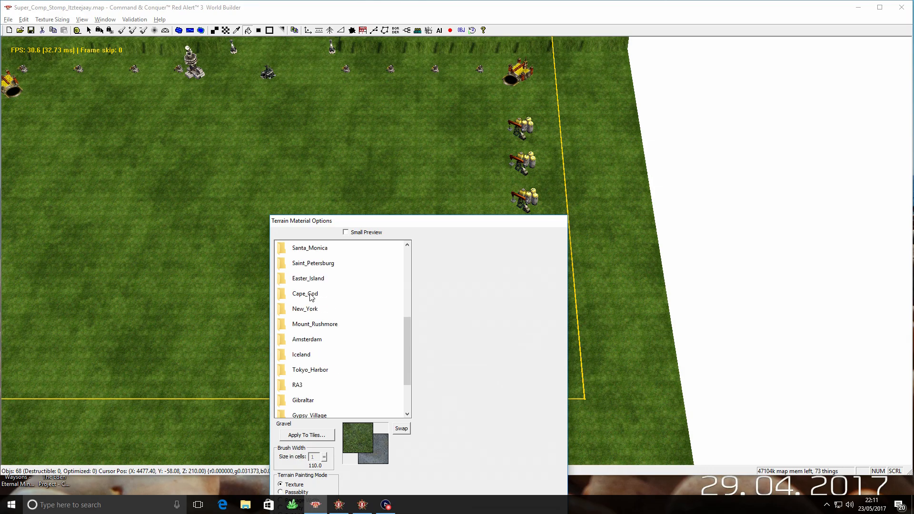
pyautogui.scroll(-2, 312, 301)
pyautogui.doubleClick(285, 385)
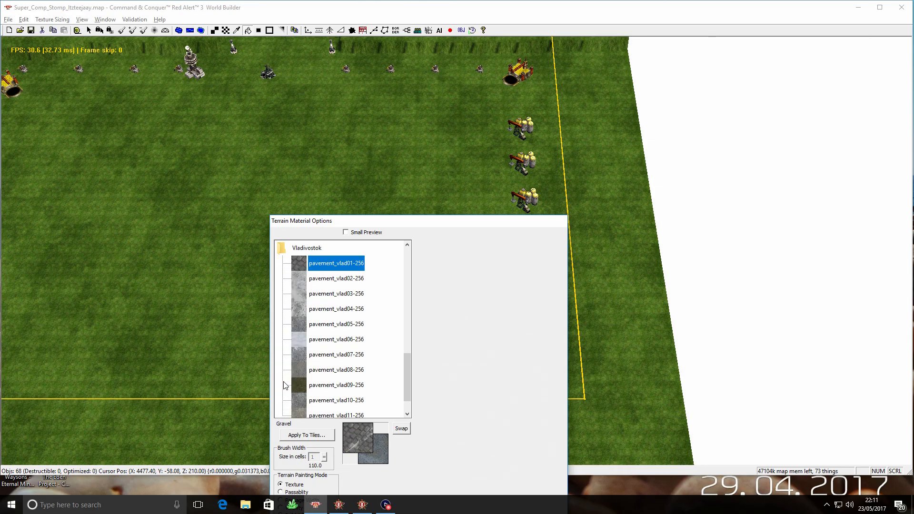
pyautogui.doubleClick(284, 249)
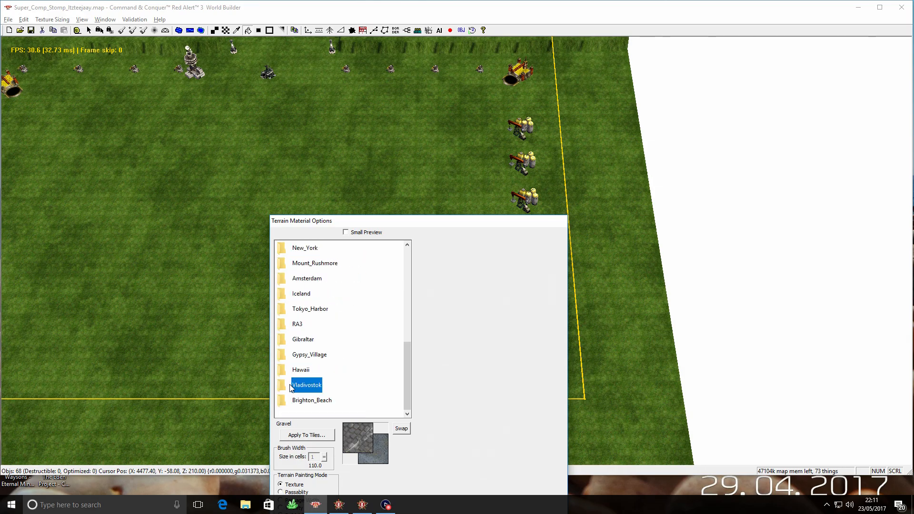
pyautogui.doubleClick(284, 399)
pyautogui.doubleClick(283, 309)
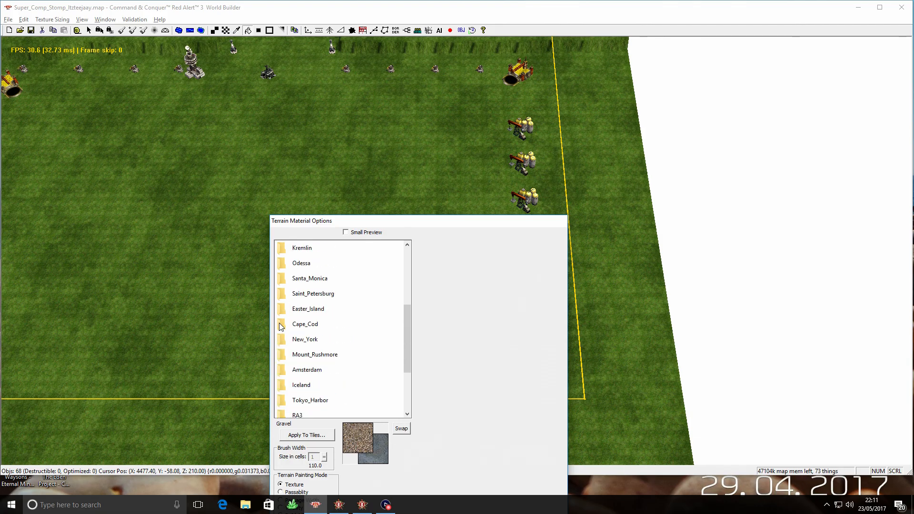
pyautogui.scroll(5, 279, 327)
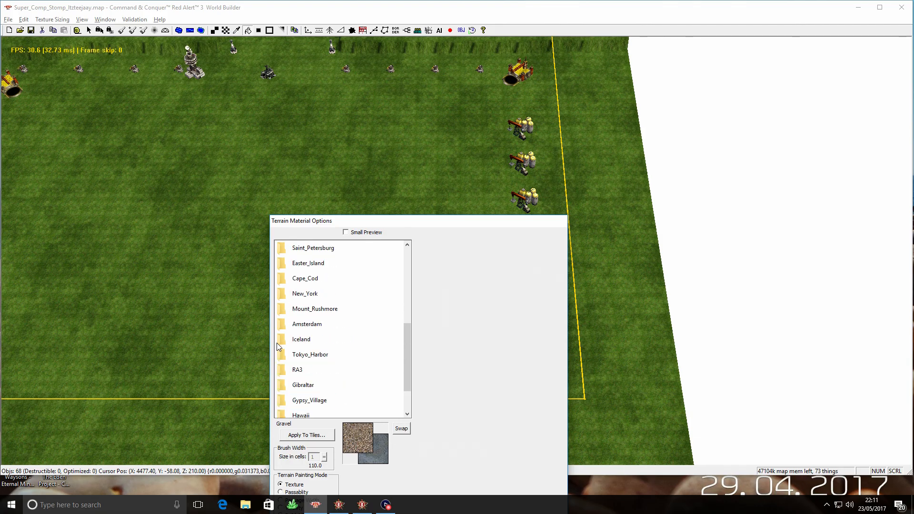
pyautogui.scroll(-5, 278, 357)
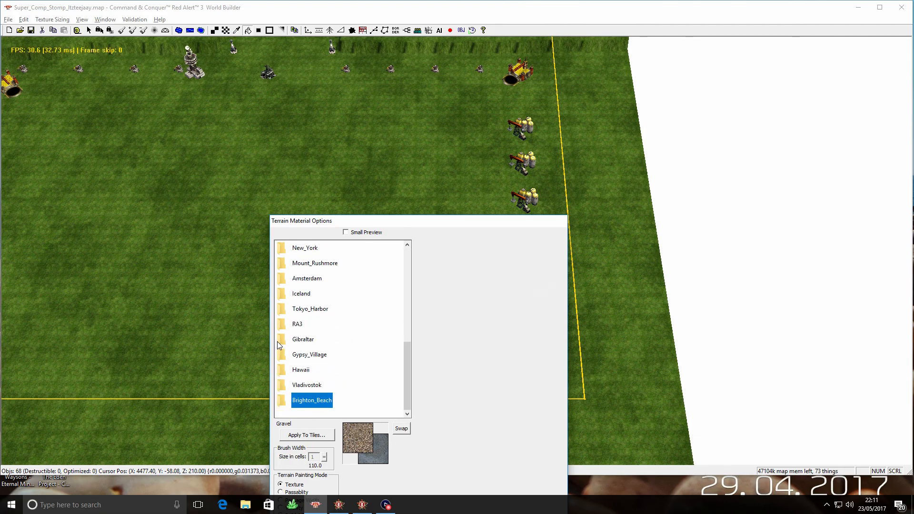
pyautogui.doubleClick(278, 340)
pyautogui.doubleClick(281, 249)
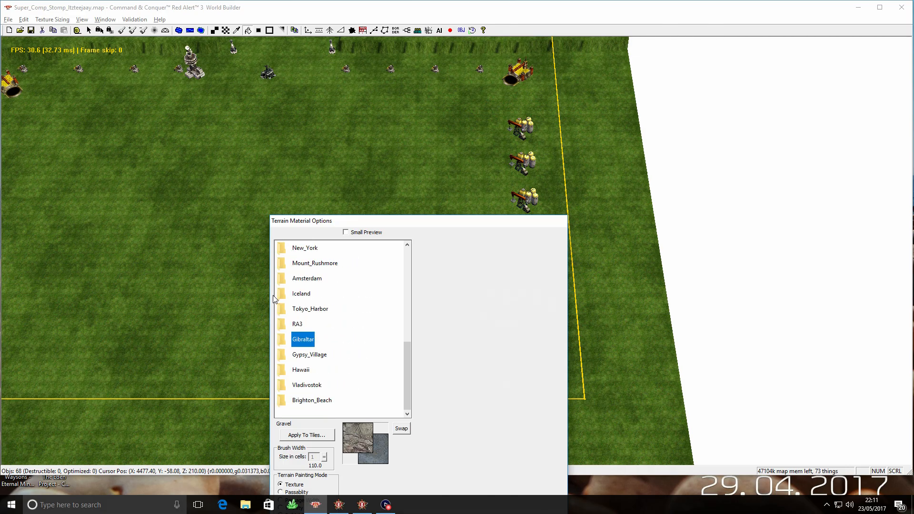
pyautogui.scroll(2, 294, 356)
pyautogui.scroll(3, 294, 349)
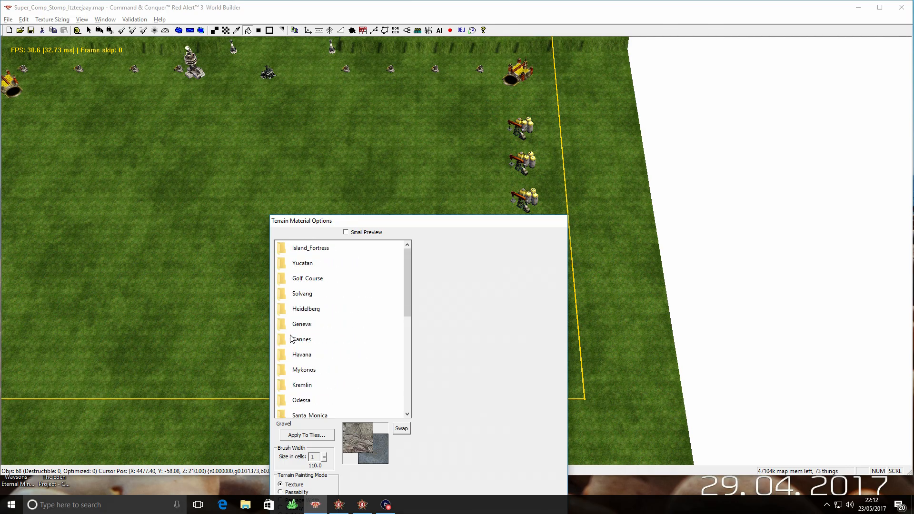
# - Look through the Island_Fortress, Yucatan, Kremlin and Vladivostok folders for a suitable ground texture
pyautogui.doubleClick(283, 248)
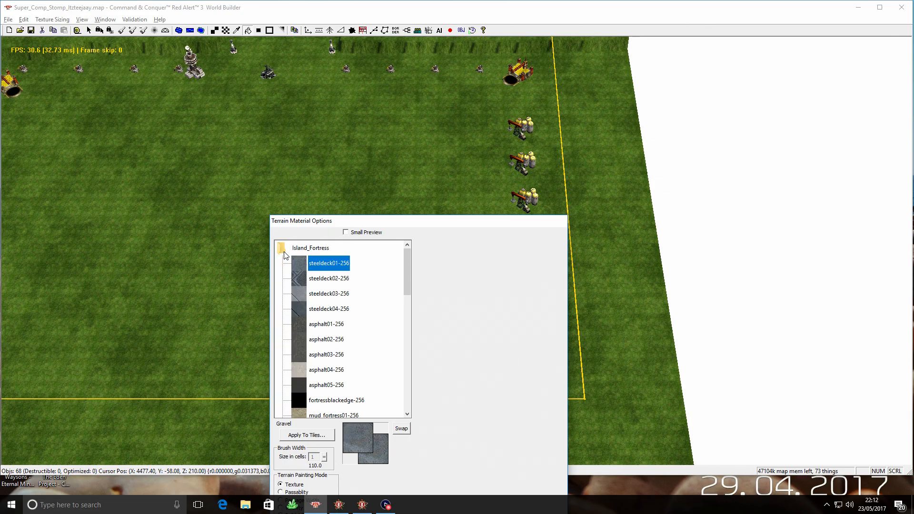
pyautogui.click(284, 252)
pyautogui.doubleClick(284, 252)
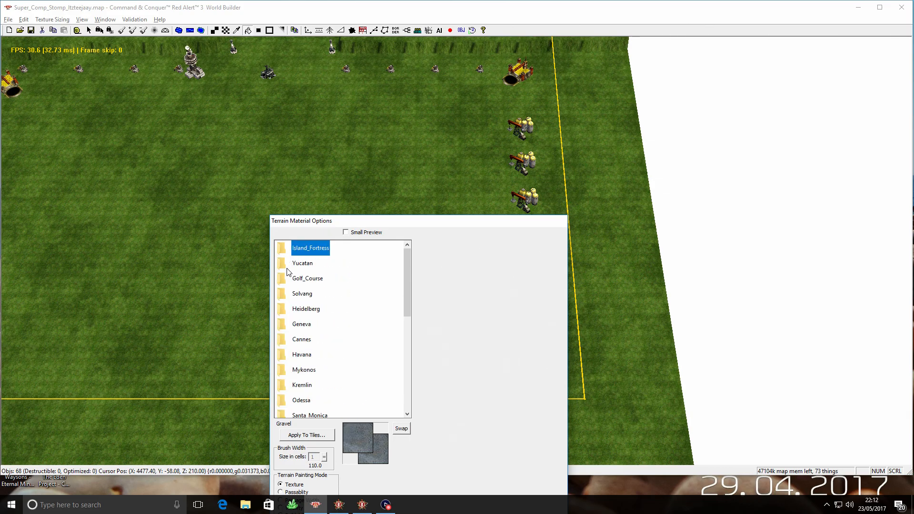
pyautogui.doubleClick(286, 268)
pyautogui.doubleClick(283, 253)
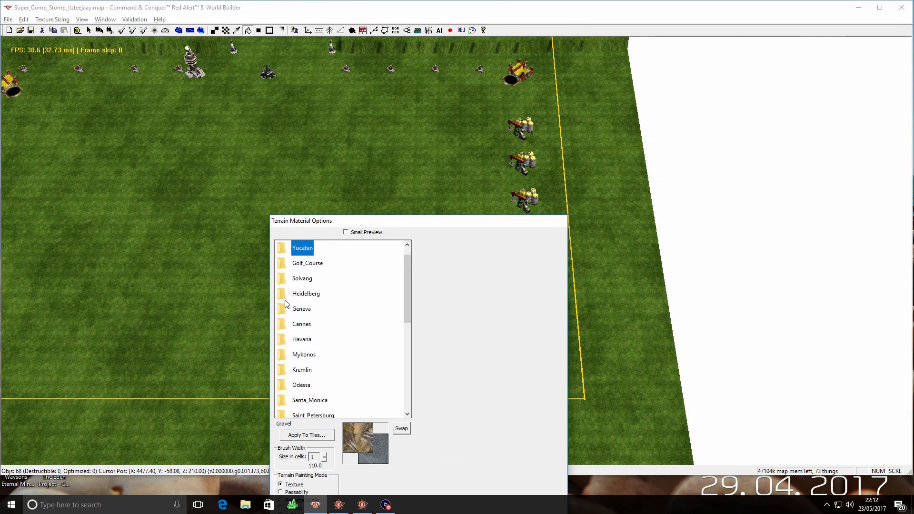
pyautogui.scroll(-1, 285, 300)
pyautogui.doubleClick(283, 292)
pyautogui.doubleClick(285, 265)
pyautogui.click(280, 311)
pyautogui.doubleClick(279, 293)
pyautogui.doubleClick(282, 252)
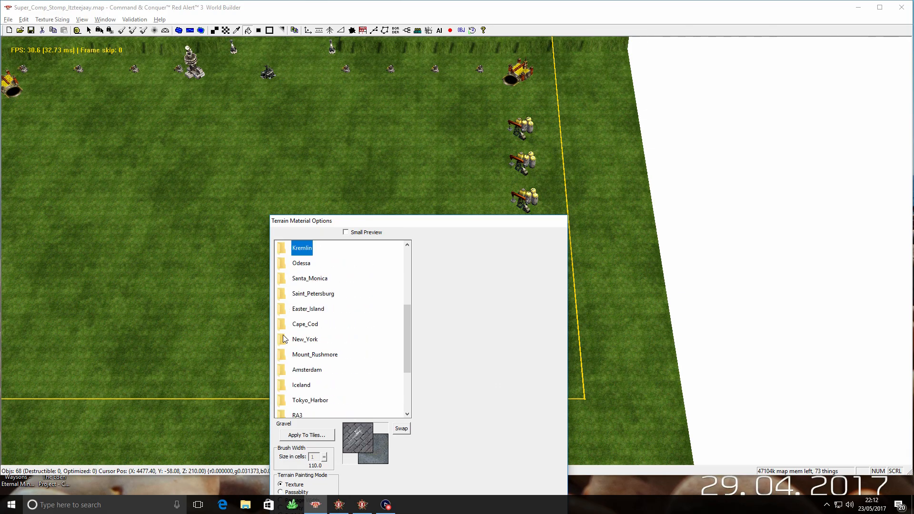
pyautogui.scroll(-2, 283, 339)
pyautogui.click(284, 385)
pyautogui.doubleClick(284, 384)
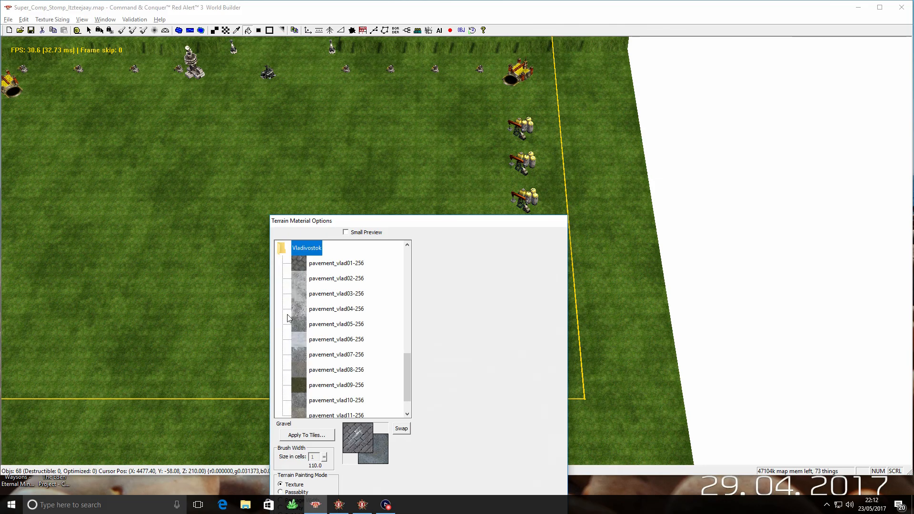
pyautogui.doubleClick(284, 252)
pyautogui.scroll(5, 283, 326)
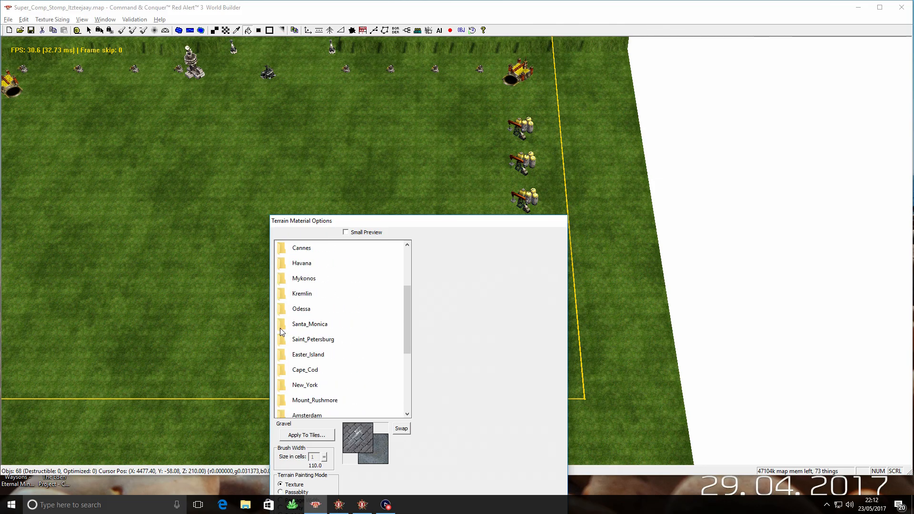
# - Flood-fill the terrain with the snow_solvang01-256 texture from the Solvang folder
pyautogui.doubleClick(289, 295)
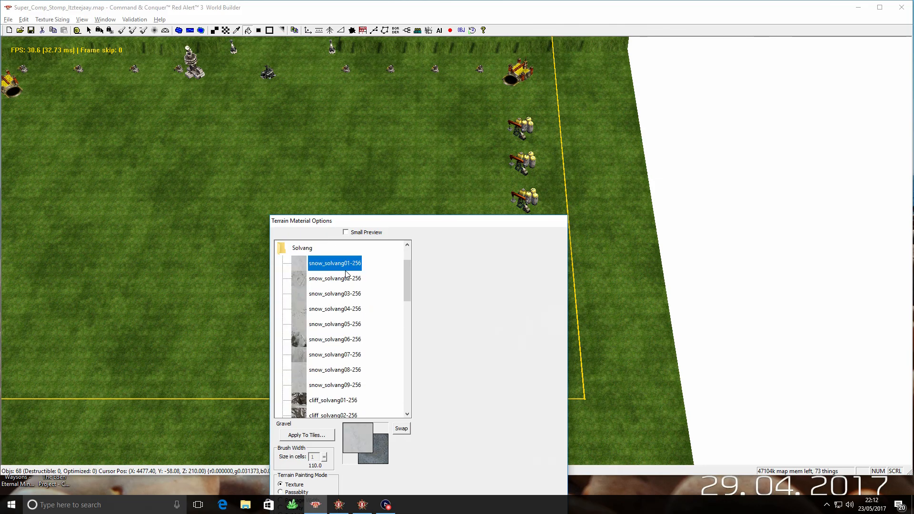
pyautogui.click(341, 191)
pyautogui.click(180, 210)
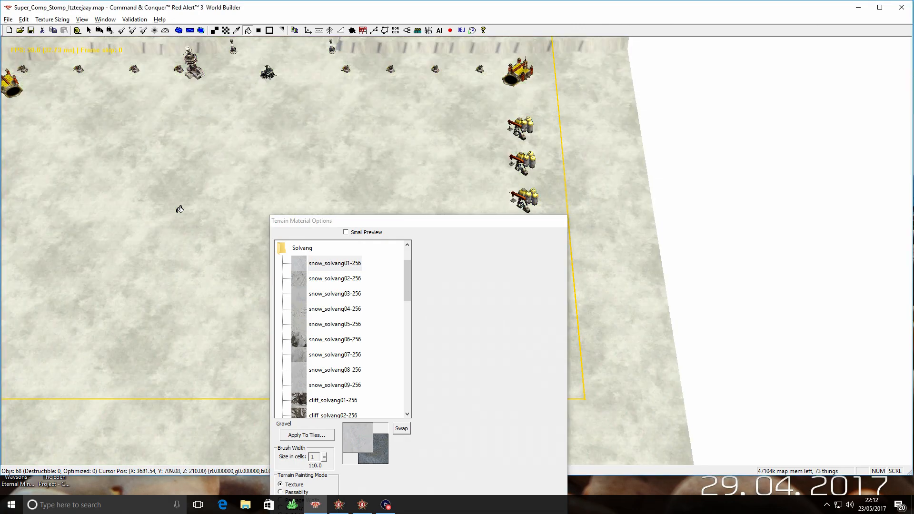
# - Flood-fill the whole terrain with the steeldeck02-256 texture from the Island_Fortress folder
pyautogui.doubleClick(293, 253)
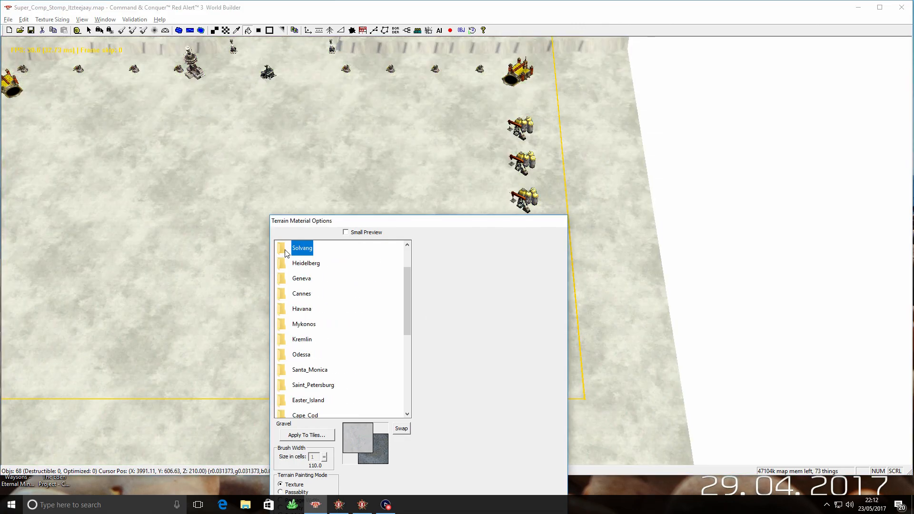
pyautogui.scroll(-6, 304, 338)
pyautogui.scroll(5, 306, 340)
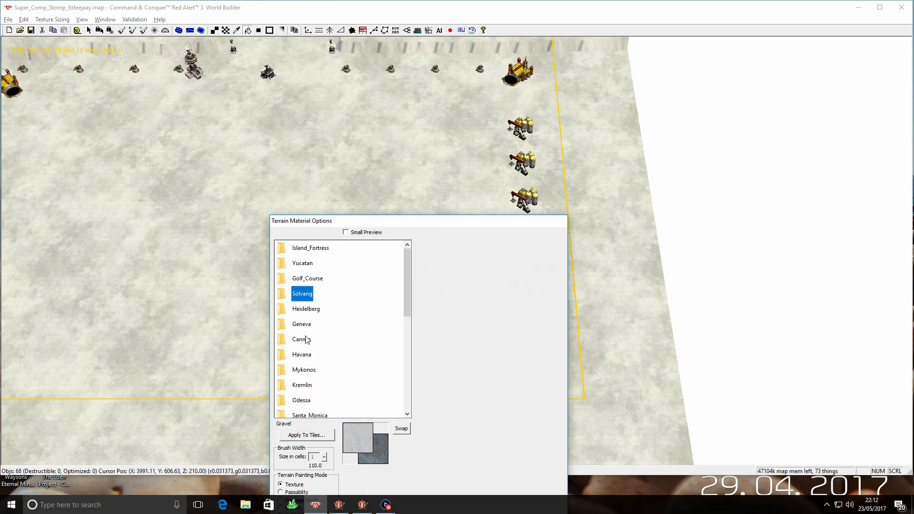
pyautogui.doubleClick(282, 253)
pyautogui.click(328, 278)
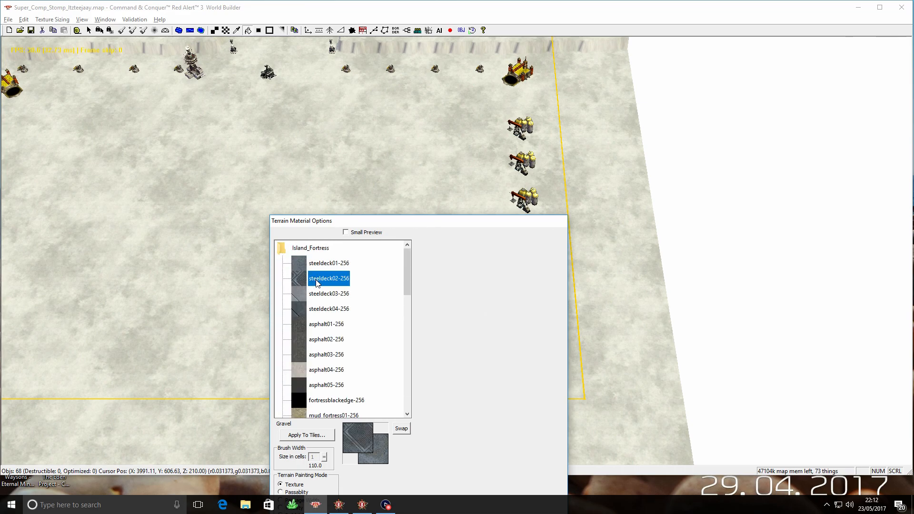
pyautogui.click(151, 268)
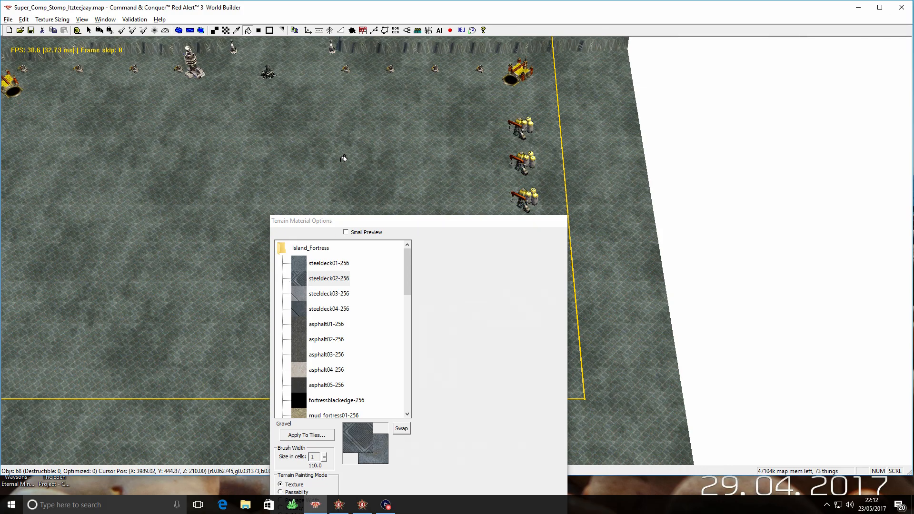
pyautogui.press('Escape')
pyautogui.moveTo(382, 227); pyautogui.dragTo(370, 400)
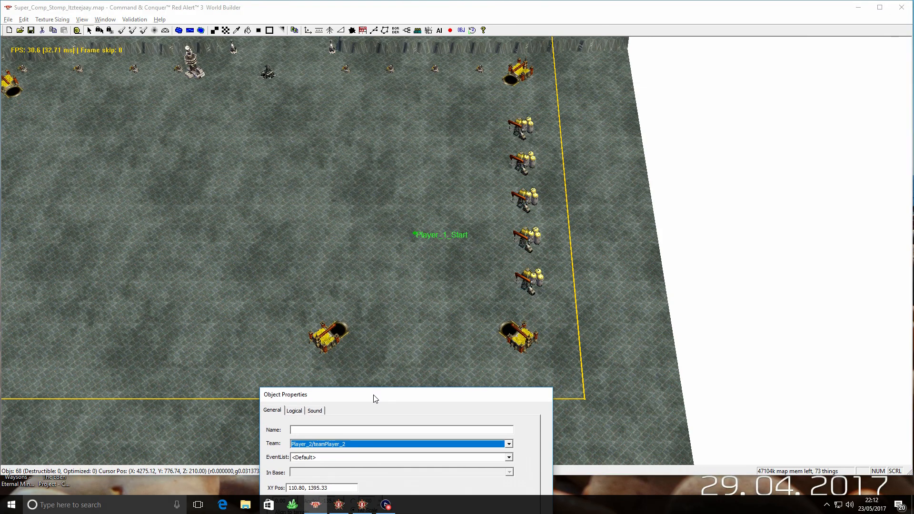
# - Paint a patch of asphalt01-256 on the southern map edge outside the playable border
pyautogui.scroll(3, 376, 240)
pyautogui.scroll(2, 375, 238)
pyautogui.moveTo(370, 238); pyautogui.dragTo(382, 191, button='right')
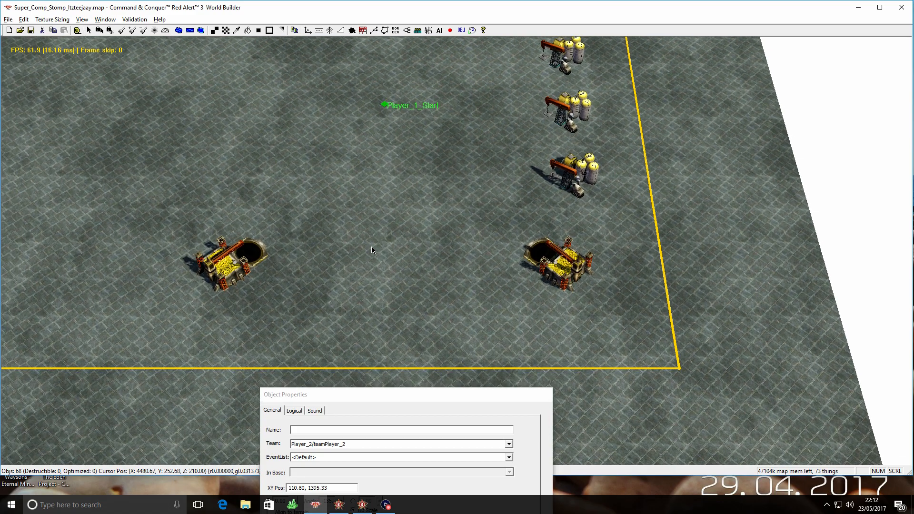
pyautogui.click(226, 30)
pyautogui.moveTo(398, 394); pyautogui.dragTo(380, 249)
pyautogui.click(295, 287)
pyautogui.moveTo(297, 247); pyautogui.dragTo(311, 307)
pyautogui.click(299, 412)
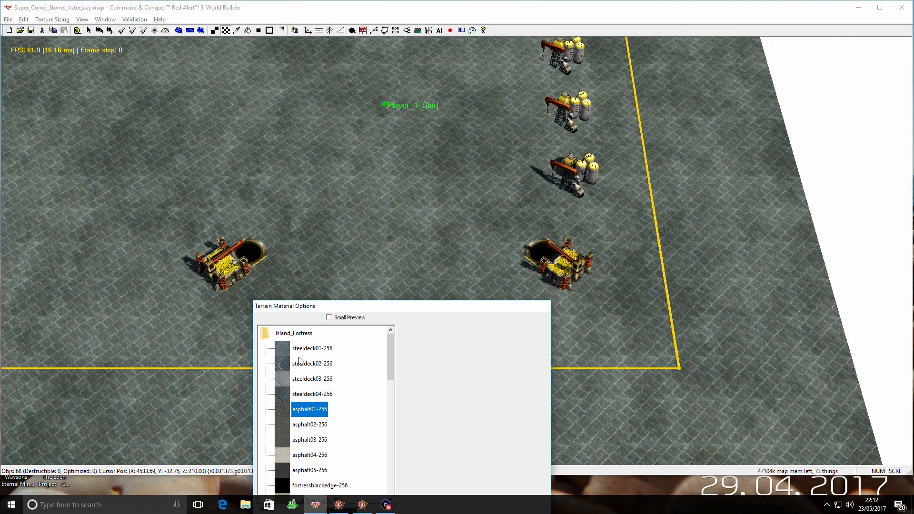
pyautogui.moveTo(322, 278); pyautogui.dragTo(337, 171, button='right')
pyautogui.moveTo(332, 227); pyautogui.dragTo(360, 131, button='right')
pyautogui.moveTo(361, 223); pyautogui.dragTo(360, 183, button='right')
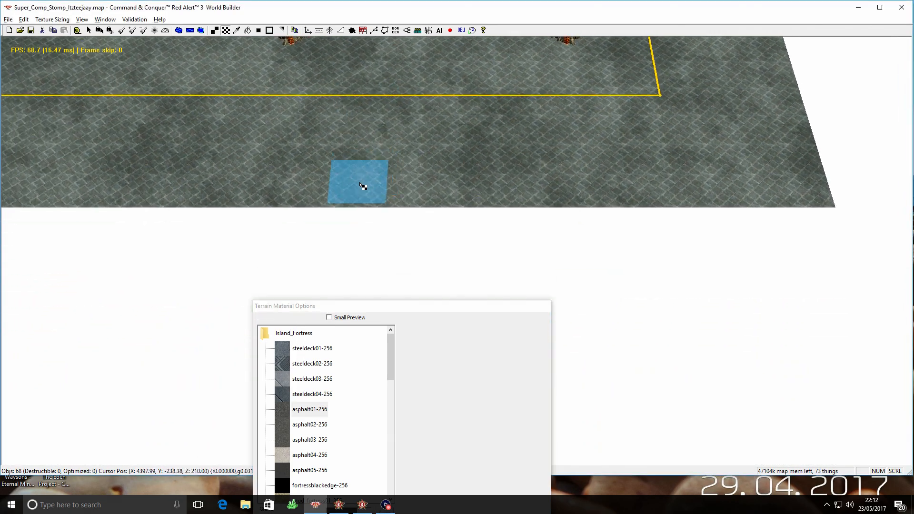
pyautogui.click(351, 191)
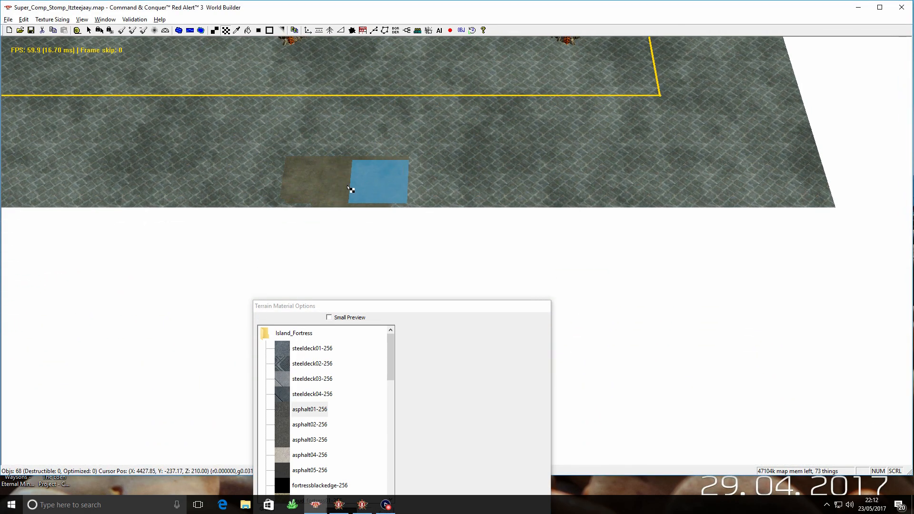
# - Paint a steeldeck01-256 patch just east of the asphalt01-256 patch on the southern map edge
pyautogui.click(314, 350)
pyautogui.moveTo(475, 176)
pyautogui.mouseDown()
pyautogui.moveTo(489, 189)
pyautogui.moveTo(475, 183)
pyautogui.moveTo(506, 187)
pyautogui.mouseUp()
pyautogui.moveTo(571, 174); pyautogui.dragTo(437, 216, button='right')
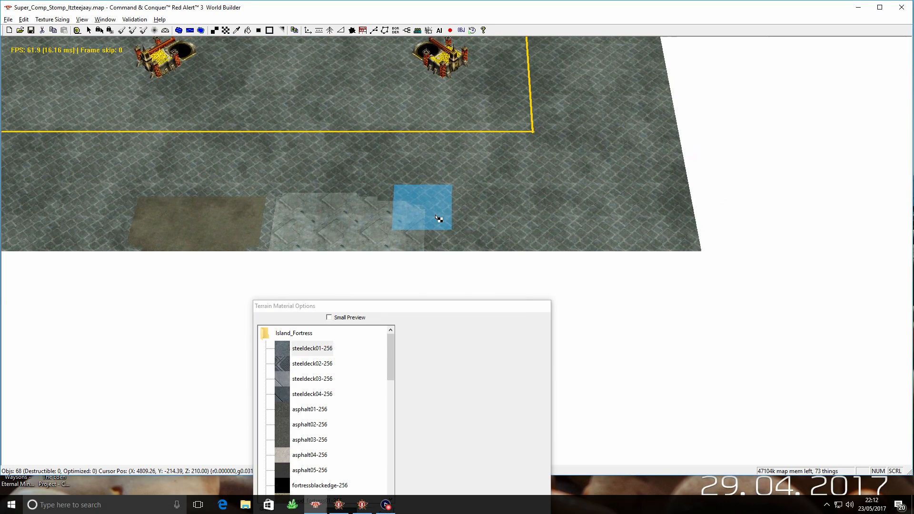
# - Paint an asphalt05-256 patch east of the steeldeck01-256 patch, below the corner of the playable border
pyautogui.scroll(-1, 309, 403)
pyautogui.moveTo(514, 230)
pyautogui.mouseDown()
pyautogui.moveTo(458, 248)
pyautogui.moveTo(514, 234)
pyautogui.moveTo(481, 229)
pyautogui.moveTo(526, 221)
pyautogui.moveTo(495, 247)
pyautogui.moveTo(516, 244)
pyautogui.mouseUp()
pyautogui.click(319, 393)
pyautogui.click(316, 424)
pyautogui.click(495, 221)
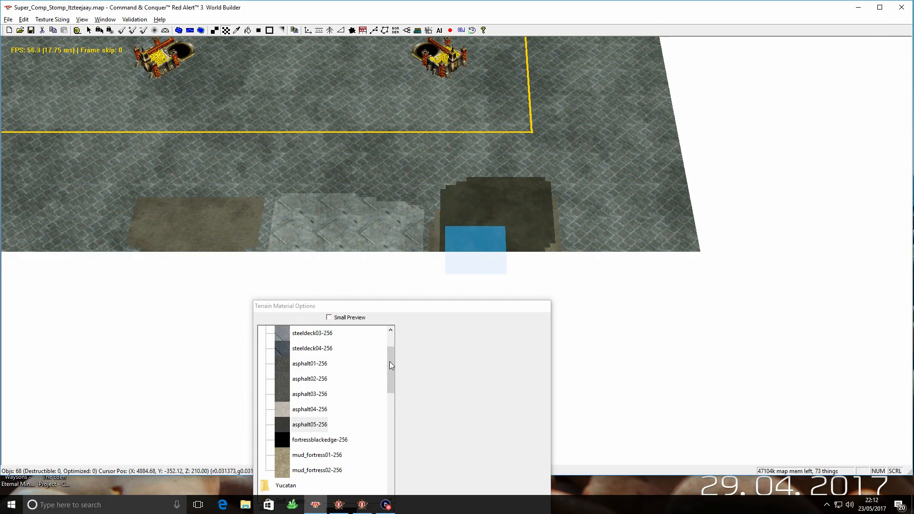
# - Paint mud_fortress01-256 over the dark asphalt05-256 patch on the southern map edge
pyautogui.click(316, 455)
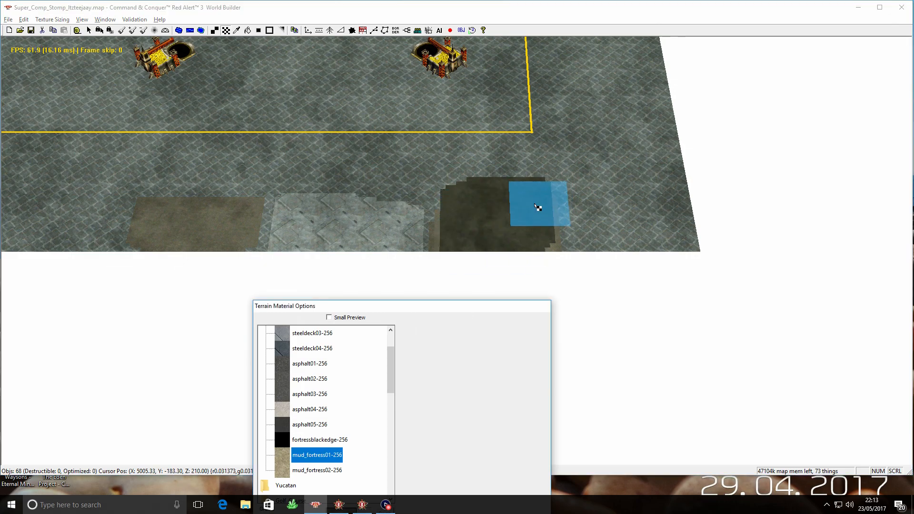
pyautogui.moveTo(508, 213)
pyautogui.mouseDown()
pyautogui.moveTo(533, 235)
pyautogui.moveTo(447, 231)
pyautogui.mouseUp()
pyautogui.moveTo(353, 155); pyautogui.dragTo(396, 284, button='right')
pyautogui.scroll(5, 405, 226)
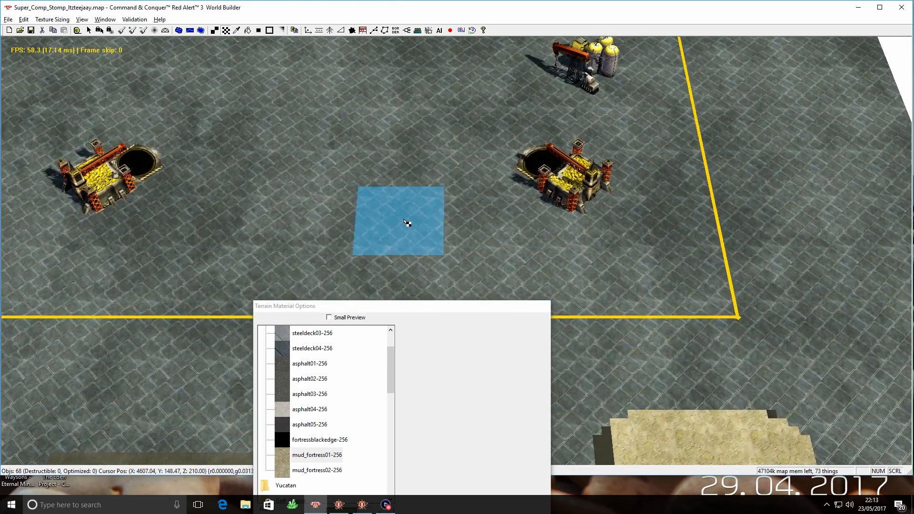
# - Check the brush width setting for painting terrain textures
pyautogui.moveTo(411, 180); pyautogui.dragTo(346, 198, button='right')
pyautogui.click(392, 305)
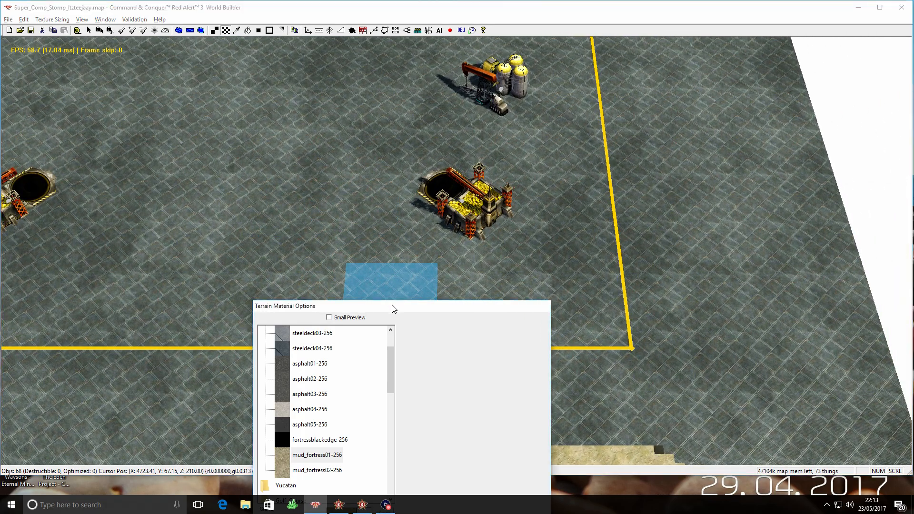
pyautogui.moveTo(393, 308); pyautogui.dragTo(382, 215)
pyautogui.click(297, 449)
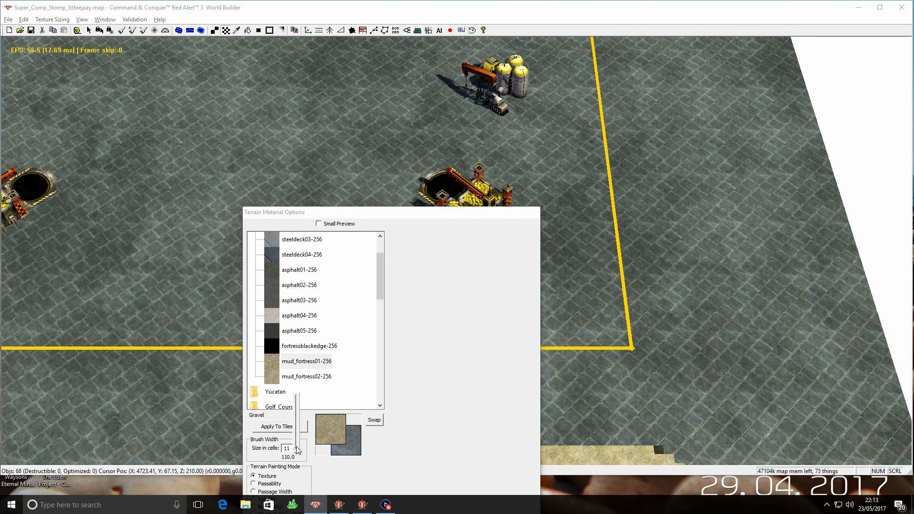
pyautogui.click(296, 451)
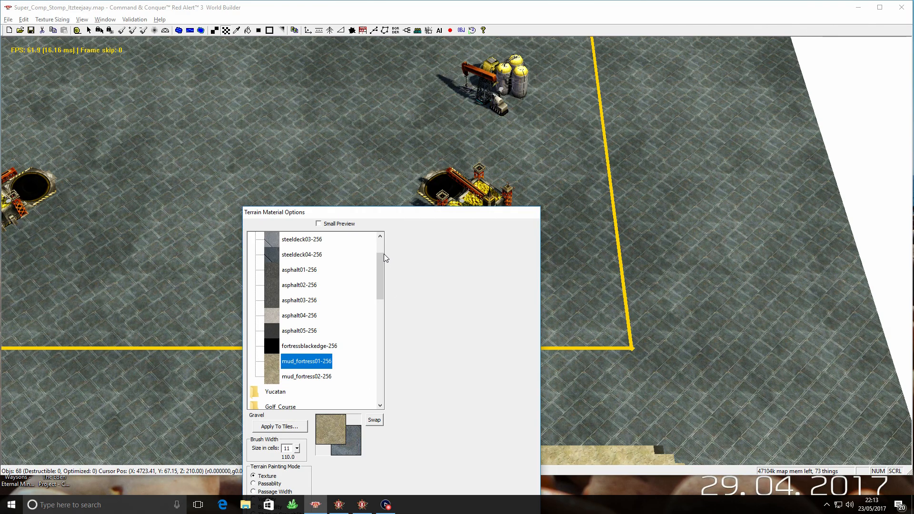
# - Set the terrain texture brush width to 5 cells
pyautogui.moveTo(385, 212); pyautogui.dragTo(394, 377)
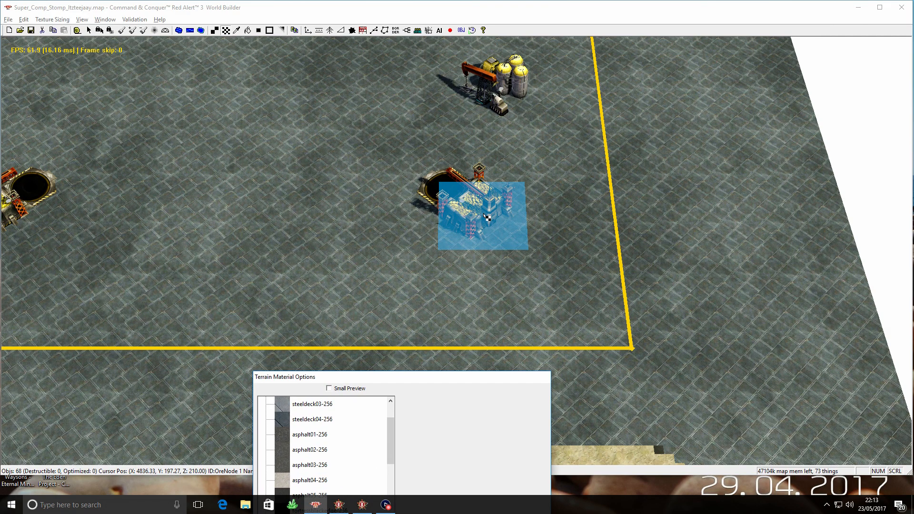
pyautogui.moveTo(399, 378); pyautogui.dragTo(370, 239)
pyautogui.click(308, 474)
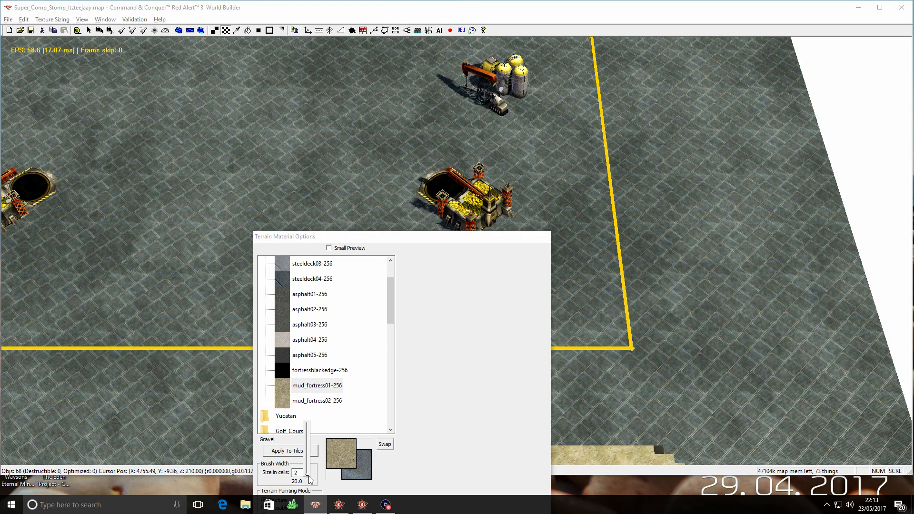
pyautogui.click(302, 478)
pyautogui.doubleClick(286, 472)
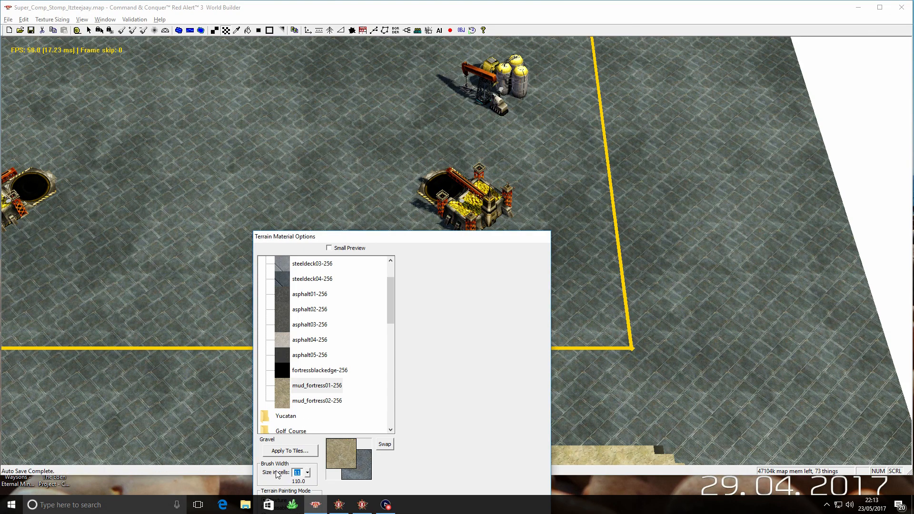
pyautogui.moveTo(418, 236); pyautogui.dragTo(417, 344)
# - Paint mud_fortress01-256 patches beneath the two ore nodes south of Player_1_Start, extending each patch inward toward the start point
pyautogui.moveTo(485, 229)
pyautogui.mouseDown()
pyautogui.moveTo(484, 212)
pyautogui.moveTo(460, 209)
pyautogui.moveTo(436, 188)
pyautogui.moveTo(476, 198)
pyautogui.moveTo(423, 178)
pyautogui.moveTo(387, 149)
pyautogui.moveTo(419, 163)
pyautogui.moveTo(390, 168)
pyautogui.moveTo(439, 184)
pyautogui.moveTo(392, 138)
pyautogui.moveTo(452, 184)
pyautogui.mouseUp()
pyautogui.scroll(2, 431, 238)
pyautogui.moveTo(429, 235); pyautogui.dragTo(557, 127, button='right')
pyautogui.moveTo(129, 182)
pyautogui.mouseDown()
pyautogui.moveTo(186, 191)
pyautogui.moveTo(203, 162)
pyautogui.moveTo(150, 169)
pyautogui.moveTo(221, 176)
pyautogui.moveTo(272, 125)
pyautogui.moveTo(217, 127)
pyautogui.moveTo(162, 160)
pyautogui.moveTo(249, 136)
pyautogui.moveTo(248, 121)
pyautogui.moveTo(190, 165)
pyautogui.mouseUp()
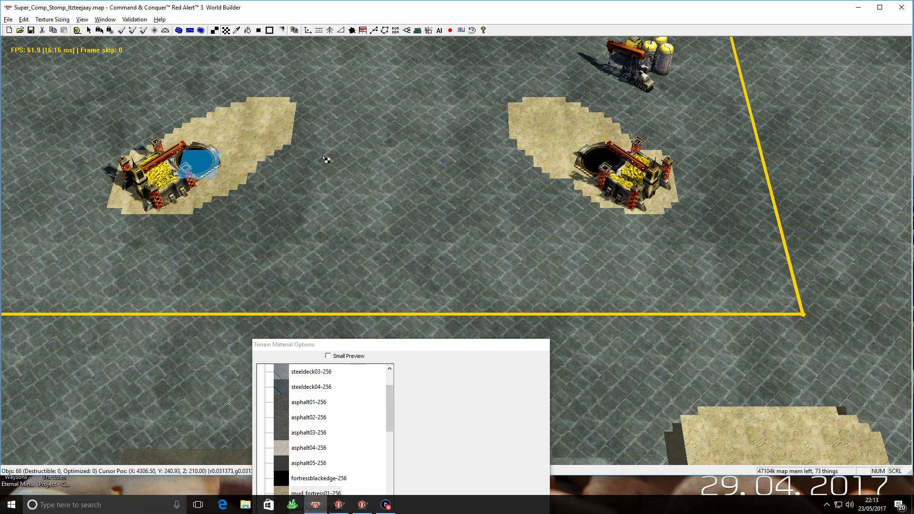
# - Blend the edges of the two mud patches at the ore nodes south of Player_1_Start into the surrounding paving
pyautogui.moveTo(447, 127); pyautogui.dragTo(392, 184, button='right')
pyautogui.click(89, 30)
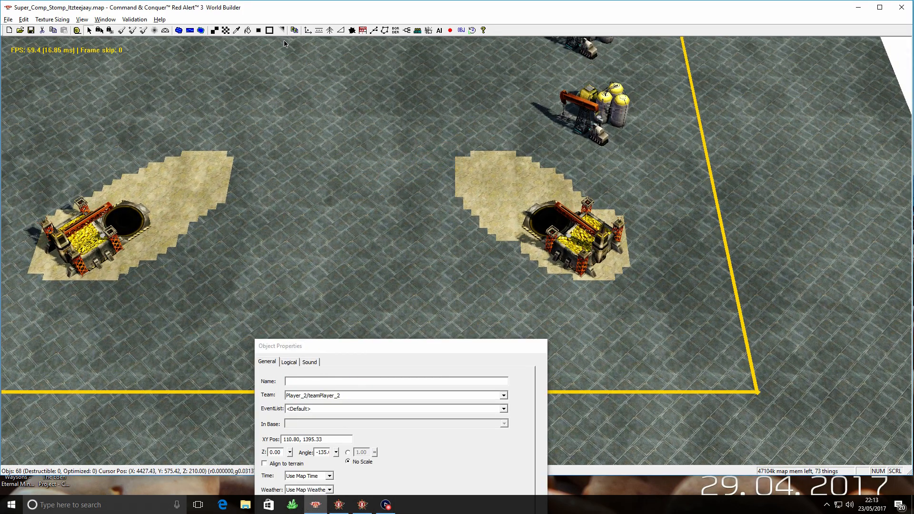
pyautogui.click(258, 31)
pyautogui.click(469, 178)
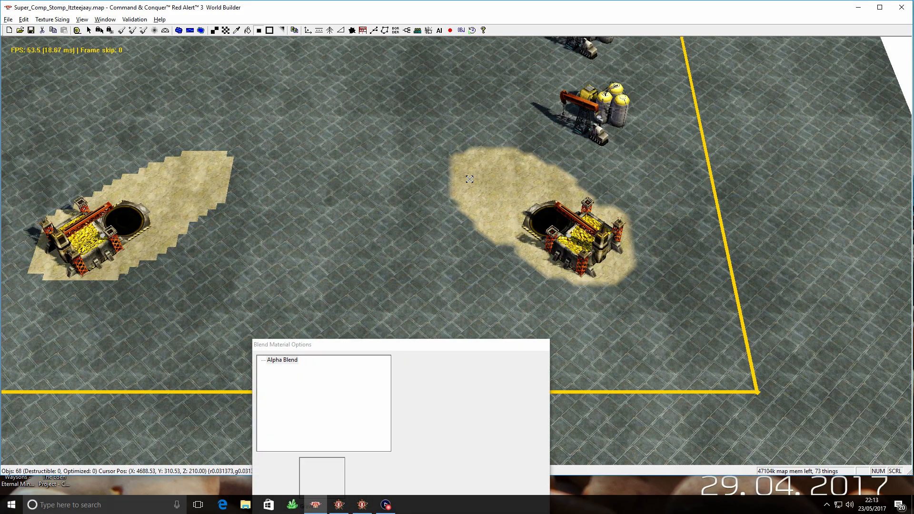
pyautogui.click(219, 184)
pyautogui.rightClick(373, 164)
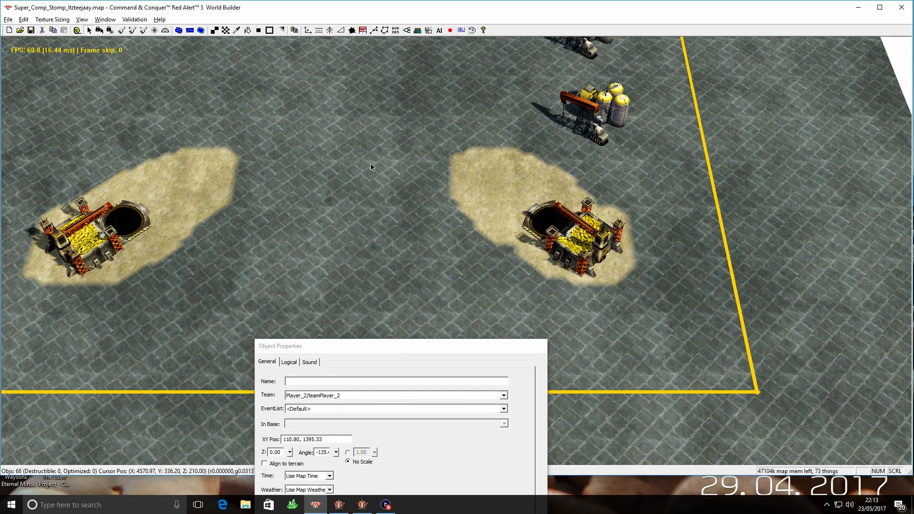
# - Paint an oval mud_fortress01-256 patch around Player_1_Start and blend its edges into the paving
pyautogui.moveTo(374, 164); pyautogui.dragTo(453, 171, button='right')
pyautogui.scroll(-4, 466, 177)
pyautogui.moveTo(518, 169); pyautogui.dragTo(467, 186, button='right')
pyautogui.moveTo(364, 123); pyautogui.dragTo(356, 154, button='right')
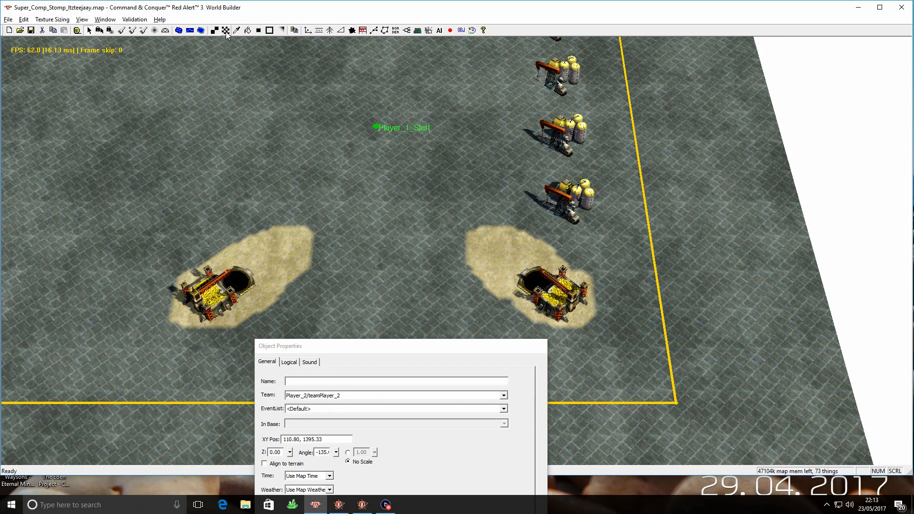
pyautogui.click(226, 30)
pyautogui.moveTo(354, 121)
pyautogui.mouseDown()
pyautogui.moveTo(373, 127)
pyautogui.moveTo(337, 133)
pyautogui.moveTo(400, 119)
pyautogui.moveTo(376, 107)
pyautogui.moveTo(366, 116)
pyautogui.mouseUp()
pyautogui.rightClick(377, 161)
pyautogui.click(270, 30)
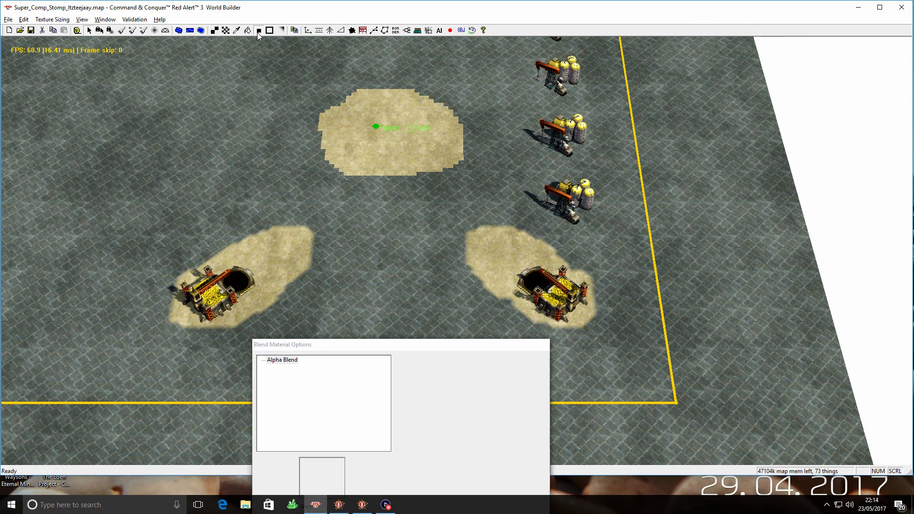
pyautogui.click(347, 119)
pyautogui.rightClick(428, 204)
# - Paint a mud_fortress01-256 patch beneath the ore node in the northeast corner of the playable area and blend its edges
pyautogui.moveTo(432, 107); pyautogui.dragTo(429, 276, button='right')
pyautogui.moveTo(413, 80); pyautogui.dragTo(299, 78, button='right')
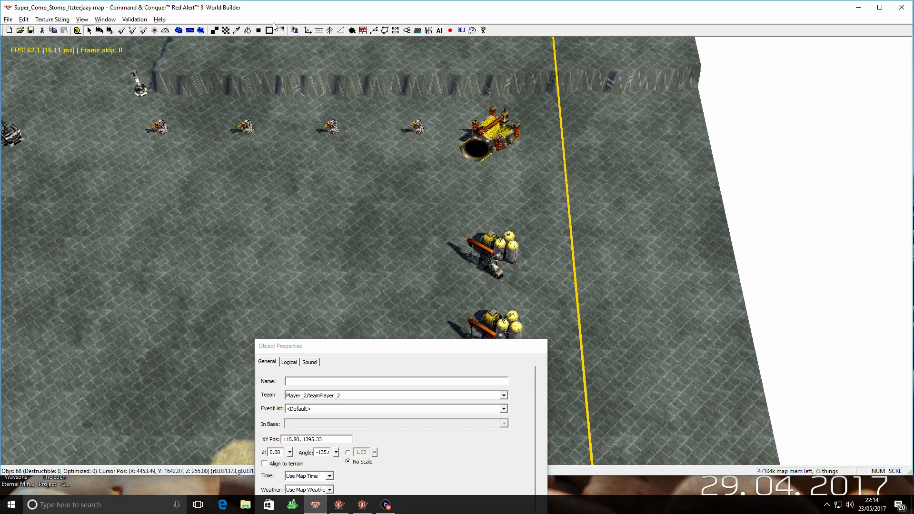
pyautogui.click(227, 30)
pyautogui.moveTo(515, 135)
pyautogui.mouseDown()
pyautogui.moveTo(433, 183)
pyautogui.moveTo(428, 161)
pyautogui.moveTo(485, 130)
pyautogui.moveTo(466, 178)
pyautogui.mouseUp()
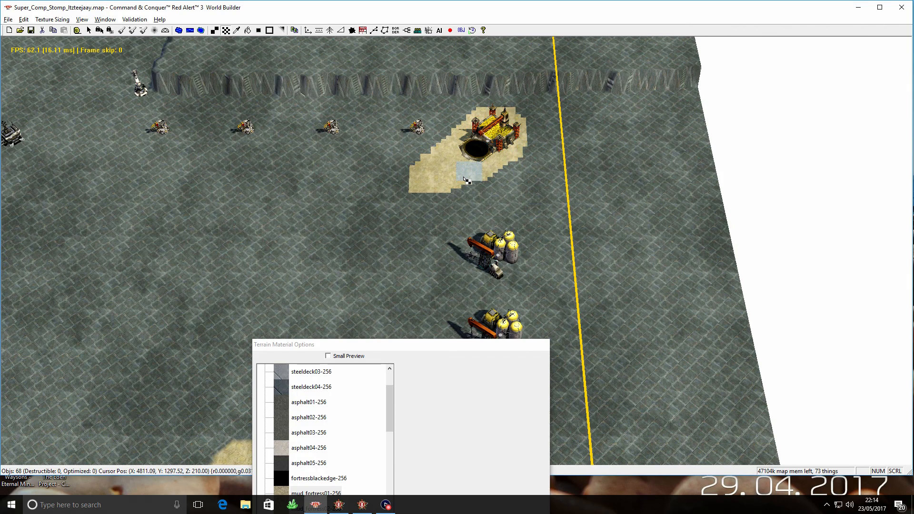
pyautogui.click(258, 31)
pyautogui.click(266, 169)
pyautogui.moveTo(266, 169); pyautogui.dragTo(271, 56, button='right')
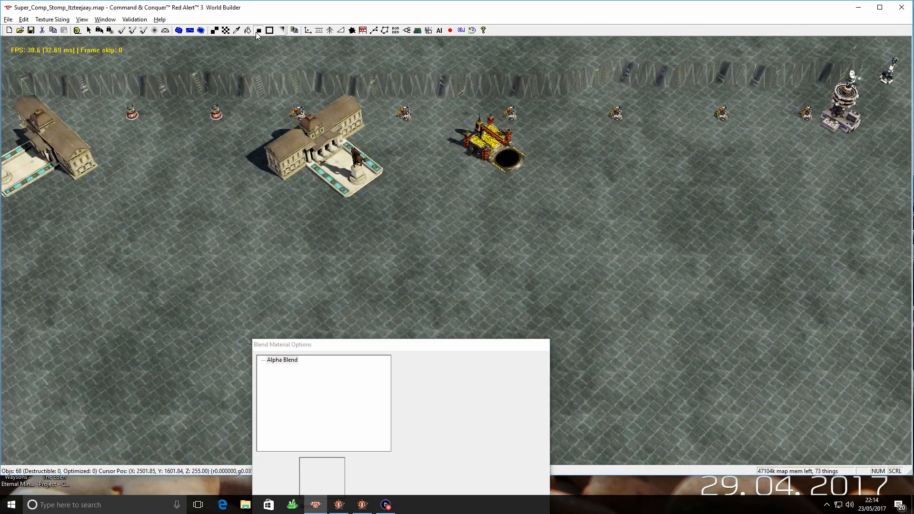
# - Paint mud_fortress01-256 patches beneath the two northern ore nodes on either side of the pair of columned buildings
pyautogui.click(226, 30)
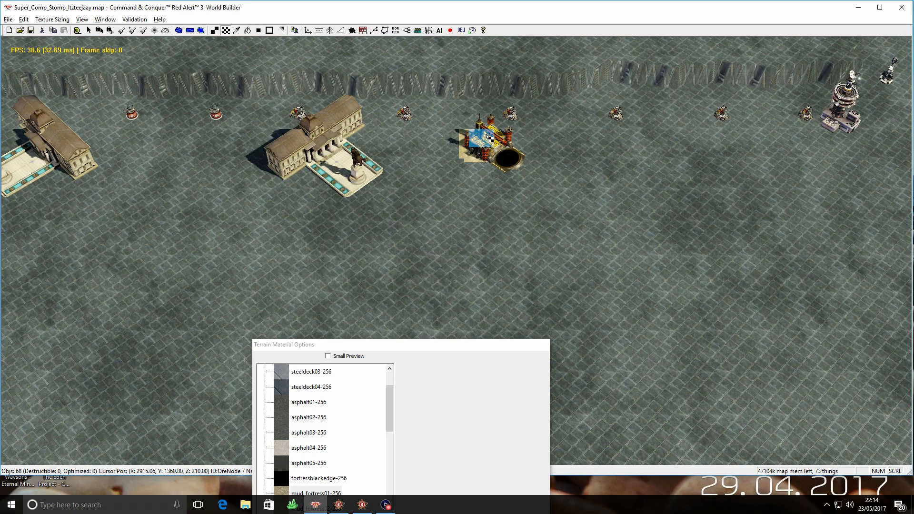
pyautogui.moveTo(489, 133)
pyautogui.mouseDown()
pyautogui.moveTo(547, 186)
pyautogui.moveTo(504, 176)
pyautogui.moveTo(497, 141)
pyautogui.mouseUp()
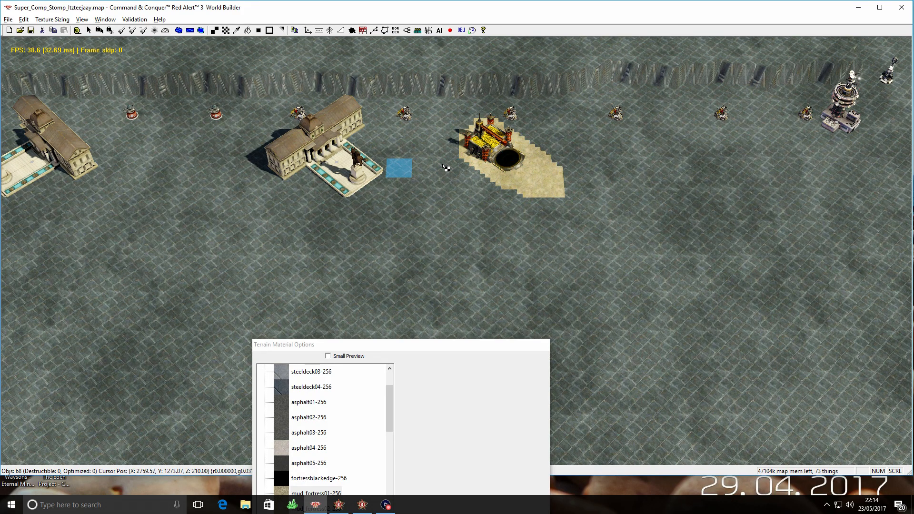
pyautogui.moveTo(423, 166); pyautogui.dragTo(524, 155, button='right')
pyautogui.moveTo(307, 147); pyautogui.dragTo(440, 148, button='right')
pyautogui.moveTo(403, 129)
pyautogui.mouseDown()
pyautogui.moveTo(419, 99)
pyautogui.moveTo(345, 146)
pyautogui.moveTo(418, 131)
pyautogui.moveTo(383, 127)
pyautogui.mouseUp()
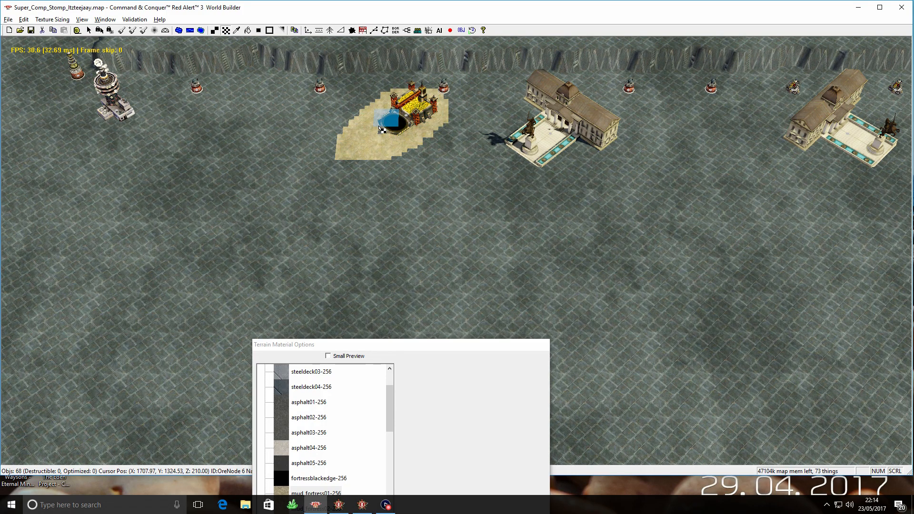
# - Paint a mud_fortress01-256 patch beneath the ore node in the northwest corner, extending it southeast
pyautogui.moveTo(353, 155); pyautogui.dragTo(426, 124, button='right')
pyautogui.moveTo(328, 128)
pyautogui.mouseDown(button='right')
pyautogui.moveTo(410, 110)
pyautogui.moveTo(405, 149)
pyautogui.mouseUp(button='right')
pyautogui.moveTo(298, 128)
pyautogui.mouseDown()
pyautogui.moveTo(285, 105)
pyautogui.moveTo(338, 159)
pyautogui.mouseUp()
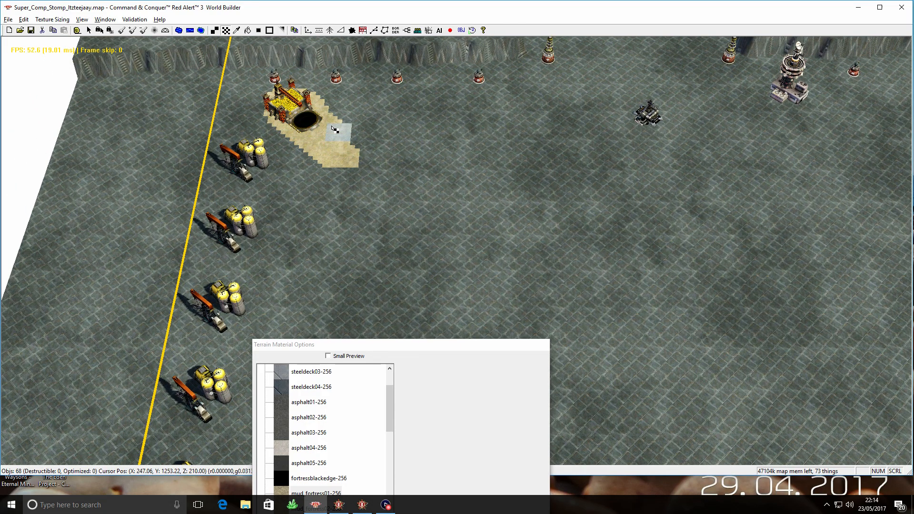
# - Paint mud_fortress01-256 patches beneath the two ore nodes south of Player_2_Start
pyautogui.moveTo(365, 295); pyautogui.dragTo(383, 141, button='right')
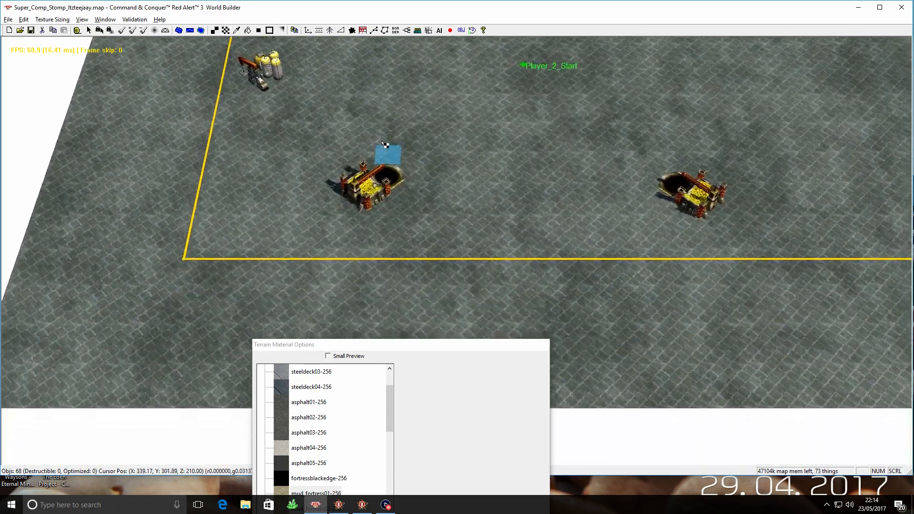
pyautogui.moveTo(367, 175)
pyautogui.mouseDown()
pyautogui.moveTo(350, 203)
pyautogui.moveTo(402, 179)
pyautogui.moveTo(426, 153)
pyautogui.moveTo(350, 186)
pyautogui.moveTo(430, 164)
pyautogui.mouseUp()
pyautogui.moveTo(561, 169); pyautogui.dragTo(335, 157, button='right')
pyautogui.moveTo(475, 195)
pyautogui.mouseDown()
pyautogui.moveTo(519, 191)
pyautogui.moveTo(430, 156)
pyautogui.moveTo(484, 184)
pyautogui.moveTo(486, 163)
pyautogui.mouseUp()
# - Paint mud_fortress01-256 patches beneath the two large neutral structures midway between the player starts
pyautogui.moveTo(878, 92); pyautogui.dragTo(457, 283, button='right')
pyautogui.moveTo(494, 141)
pyautogui.mouseDown()
pyautogui.moveTo(547, 171)
pyautogui.moveTo(493, 139)
pyautogui.moveTo(479, 156)
pyautogui.moveTo(506, 132)
pyautogui.mouseUp()
pyautogui.moveTo(611, 158); pyautogui.dragTo(238, 139, button='right')
pyautogui.moveTo(632, 126)
pyautogui.mouseDown()
pyautogui.moveTo(622, 138)
pyautogui.moveTo(684, 133)
pyautogui.moveTo(618, 136)
pyautogui.moveTo(685, 154)
pyautogui.mouseUp()
pyautogui.moveTo(637, 108); pyautogui.dragTo(607, 127)
# - Paint an oval mud_fortress01-256 patch around Player_2_Start
pyautogui.moveTo(352, 145); pyautogui.dragTo(835, 148, button='right')
pyautogui.moveTo(393, 153); pyautogui.dragTo(829, 142, button='right')
pyautogui.moveTo(477, 156)
pyautogui.mouseDown()
pyautogui.moveTo(458, 186)
pyautogui.moveTo(495, 175)
pyautogui.mouseUp()
pyautogui.moveTo(423, 161); pyautogui.dragTo(495, 163)
# - Blend the edges of the mud patches at Player_2_Start and the ore nodes south of it
pyautogui.scroll(-5, 495, 163)
pyautogui.moveTo(613, 165); pyautogui.dragTo(337, 153, button='right')
pyautogui.moveTo(839, 146)
pyautogui.mouseDown(button='right')
pyautogui.moveTo(365, 151)
pyautogui.moveTo(865, 149)
pyautogui.moveTo(855, 148)
pyautogui.mouseUp(button='right')
pyautogui.scroll(5, 535, 149)
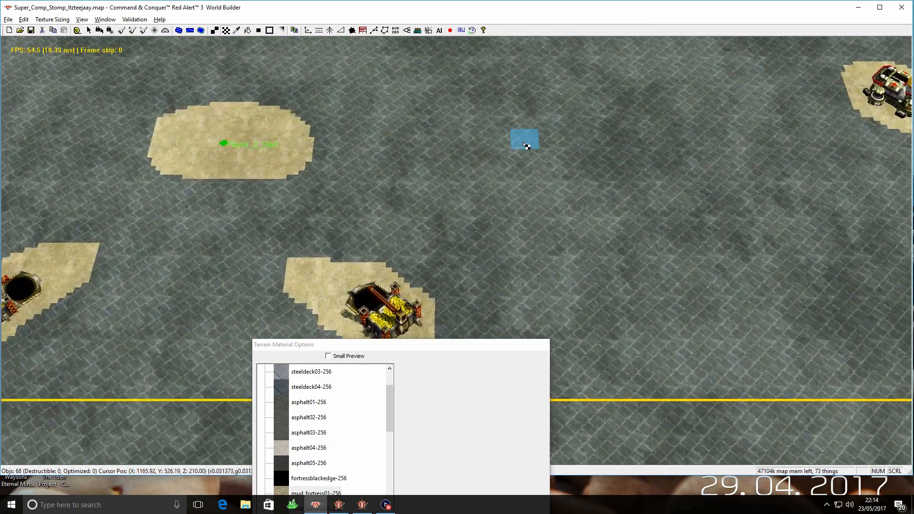
pyautogui.click(259, 30)
pyautogui.moveTo(234, 225); pyautogui.dragTo(429, 155, button='right')
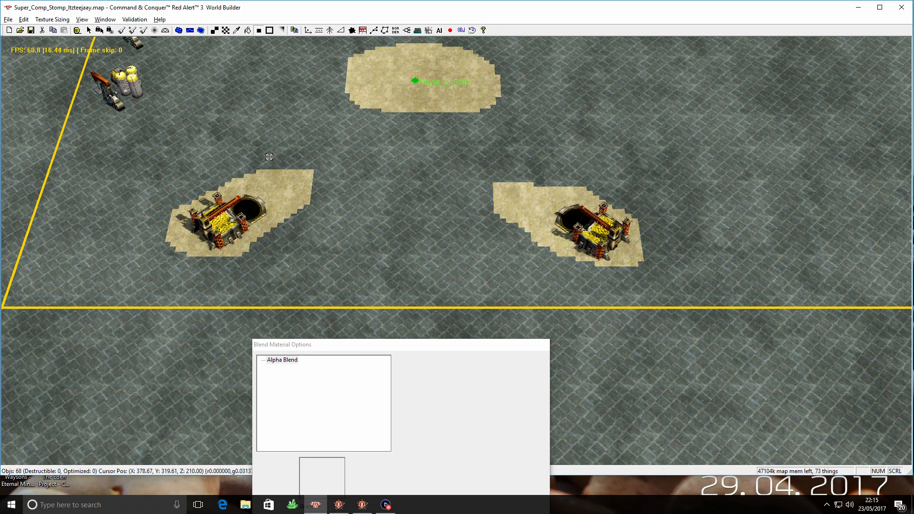
pyautogui.click(412, 81)
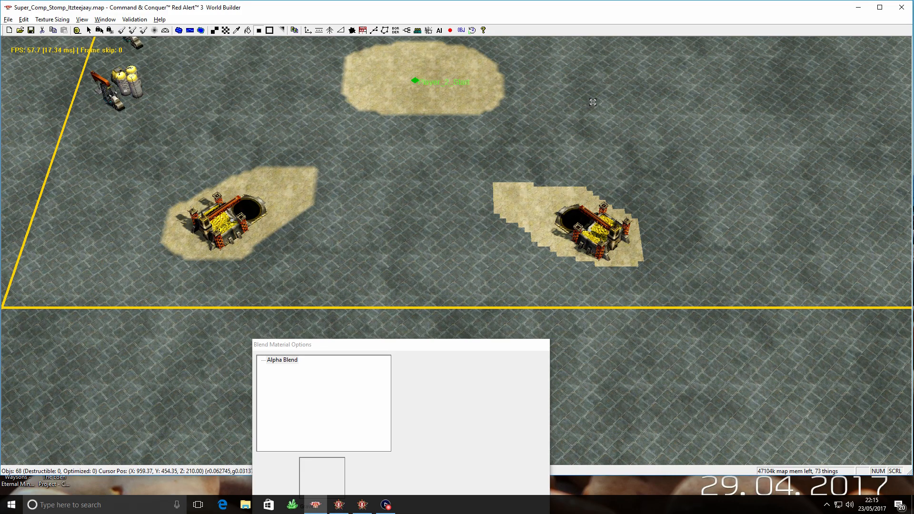
# - Blend the remaining mud patches at the northern ore nodes and the two central structures into the paving
pyautogui.moveTo(593, 103); pyautogui.dragTo(516, 306, button='right')
pyautogui.moveTo(436, 136); pyautogui.dragTo(390, 356, button='right')
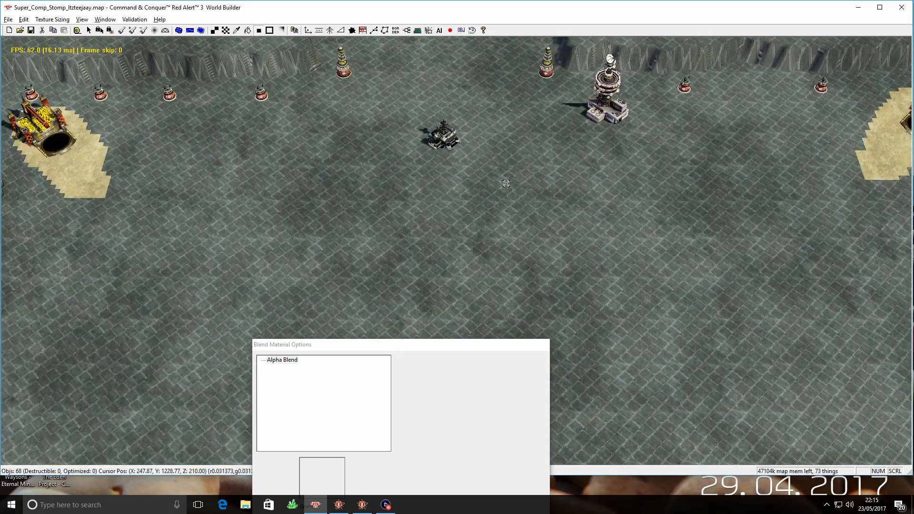
pyautogui.moveTo(578, 176); pyautogui.dragTo(606, 160, button='right')
pyautogui.moveTo(773, 157); pyautogui.dragTo(288, 158, button='right')
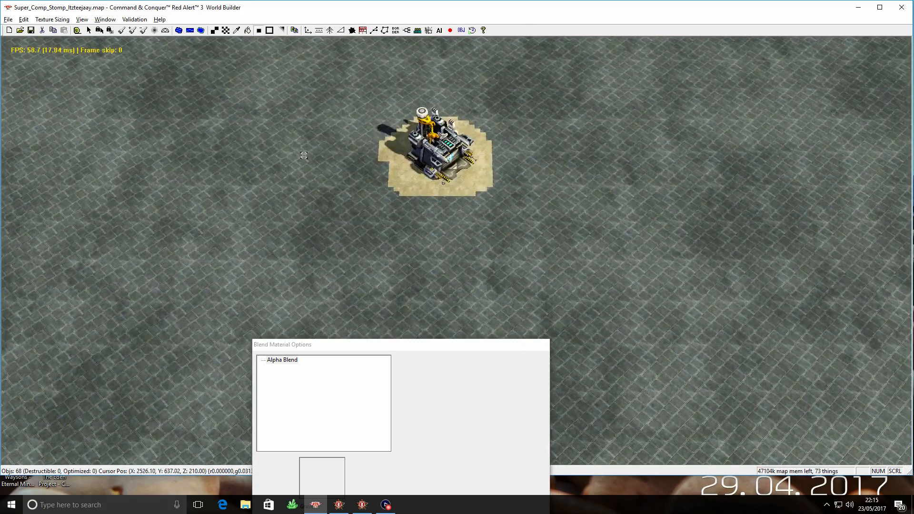
pyautogui.moveTo(414, 176); pyautogui.dragTo(455, 115, button='right')
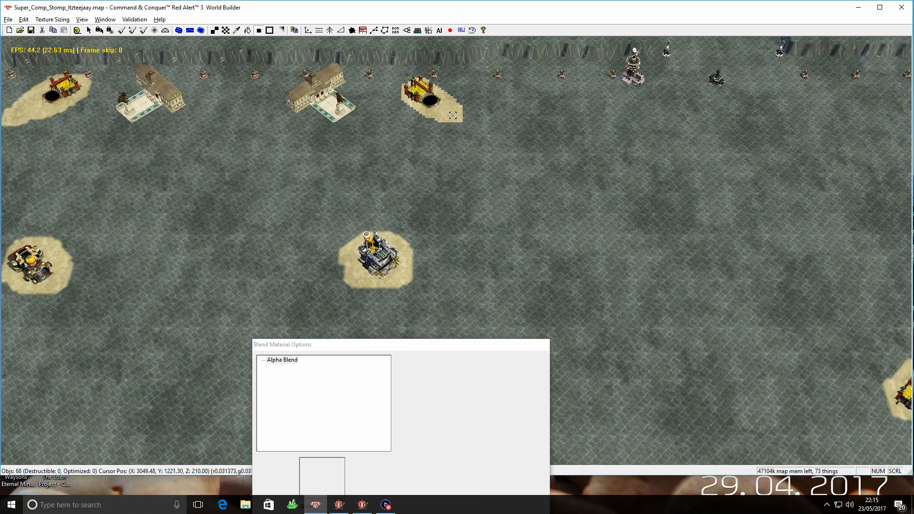
pyautogui.moveTo(644, 153); pyautogui.dragTo(332, 142, button='right')
pyautogui.moveTo(302, 300); pyautogui.dragTo(731, 170, button='right')
pyautogui.scroll(-10, 732, 171)
pyautogui.moveTo(435, 157); pyautogui.dragTo(604, 147, button='right')
# - Test the steeldeck04-256 and steeldeck03-256 textures with a painted patch outside the southern border, southeast of Player_2_Start
pyautogui.click(89, 30)
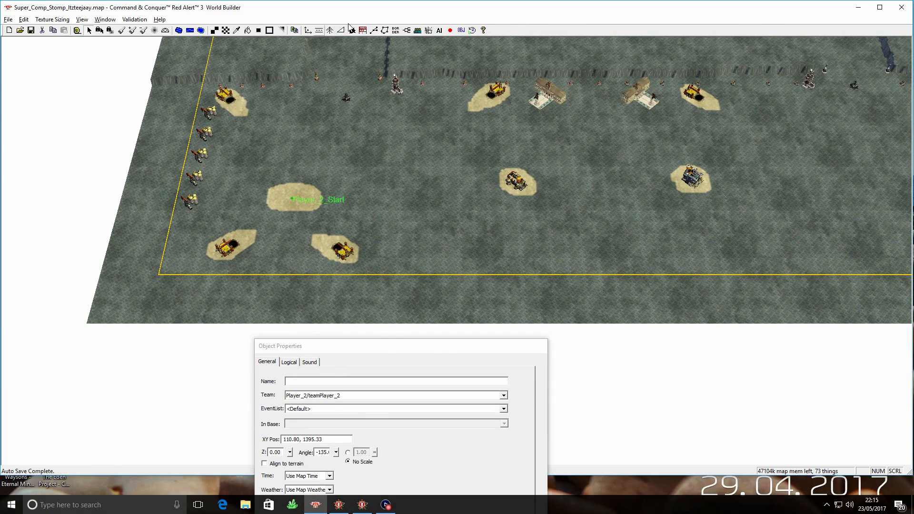
pyautogui.click(227, 30)
pyautogui.click(215, 30)
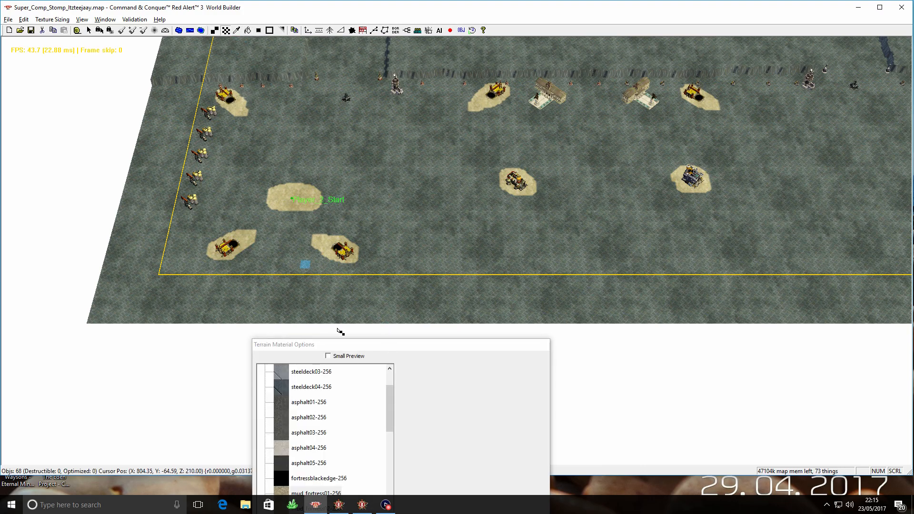
pyautogui.moveTo(367, 347); pyautogui.dragTo(369, 257)
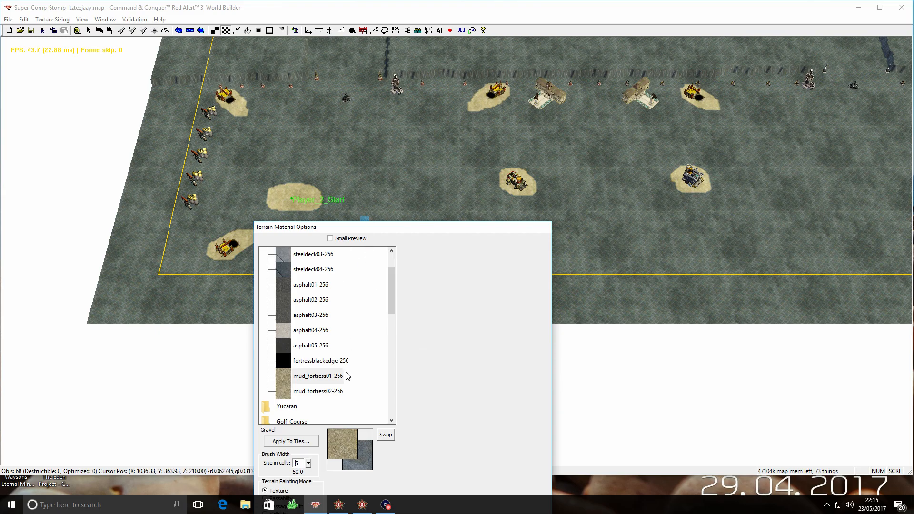
pyautogui.moveTo(354, 178); pyautogui.dragTo(376, 95, button='right')
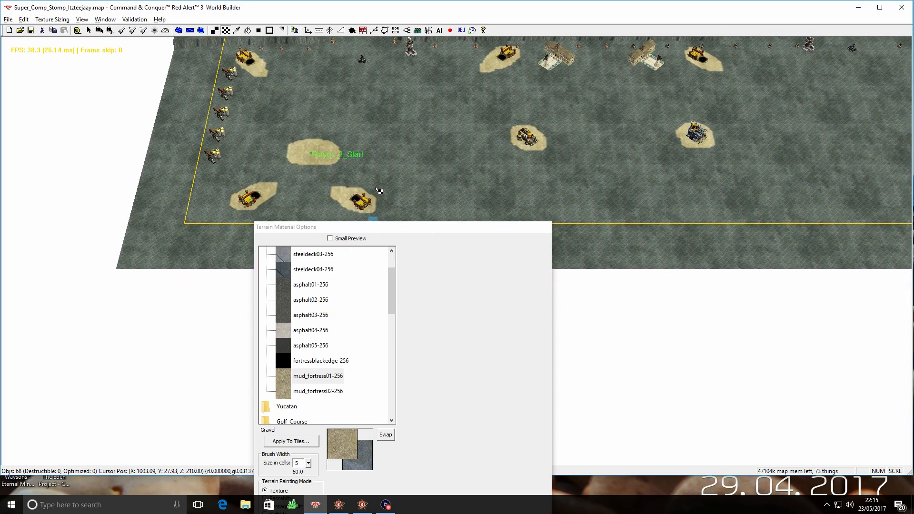
pyautogui.moveTo(375, 220); pyautogui.dragTo(420, 14, button='right')
pyautogui.scroll(5, 396, 162)
pyautogui.scroll(4, 390, 150)
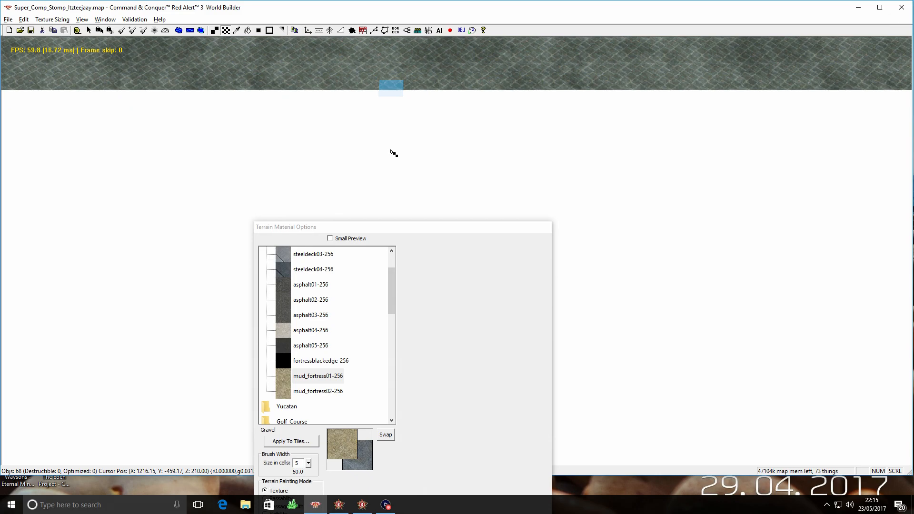
pyautogui.moveTo(399, 81); pyautogui.dragTo(345, 256, button='right')
pyautogui.moveTo(357, 128); pyautogui.dragTo(370, 261, button='right')
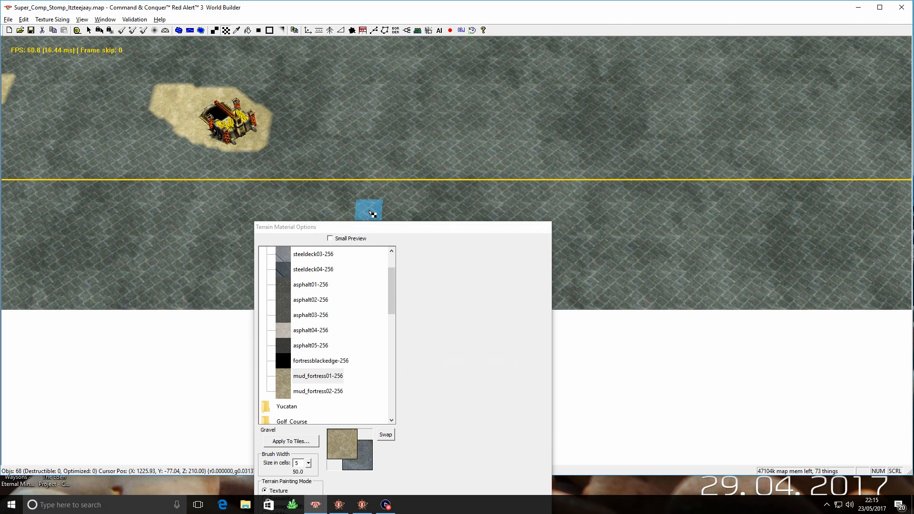
pyautogui.moveTo(367, 210); pyautogui.dragTo(367, 149, button='right')
pyautogui.click(309, 269)
pyautogui.moveTo(312, 200)
pyautogui.mouseDown()
pyautogui.moveTo(345, 200)
pyautogui.moveTo(254, 200)
pyautogui.moveTo(310, 203)
pyautogui.moveTo(312, 188)
pyautogui.mouseUp()
pyautogui.click(310, 254)
# - Set the terrain texture brush width to 2 cells
pyautogui.moveTo(316, 138); pyautogui.dragTo(384, 238, button='right')
pyautogui.moveTo(255, 66); pyautogui.dragTo(388, 221, button='right')
pyautogui.scroll(7, 354, 206)
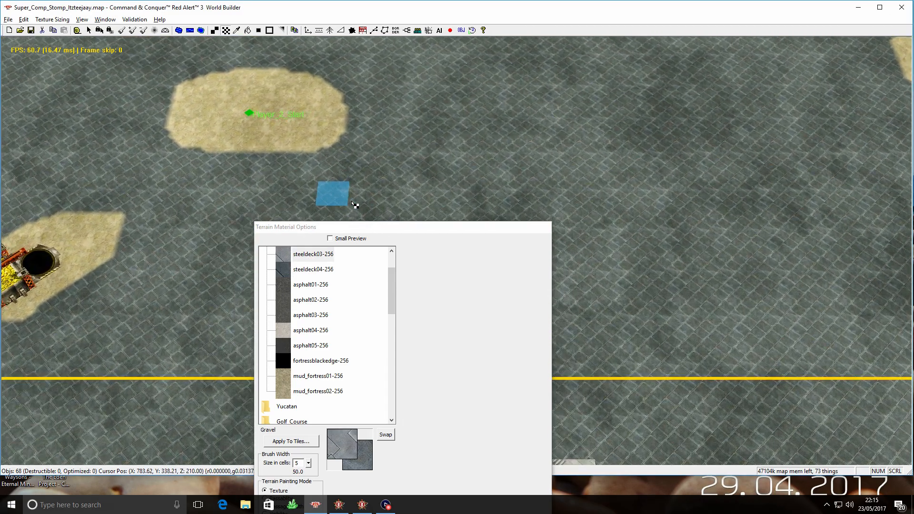
pyautogui.moveTo(342, 200); pyautogui.dragTo(416, 127, button='right')
pyautogui.moveTo(315, 143); pyautogui.dragTo(382, 200, button='right')
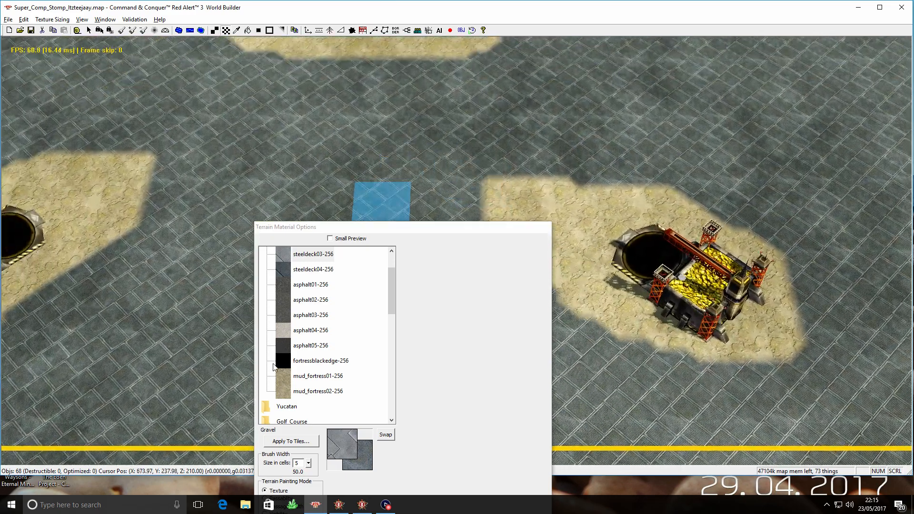
pyautogui.click(309, 463)
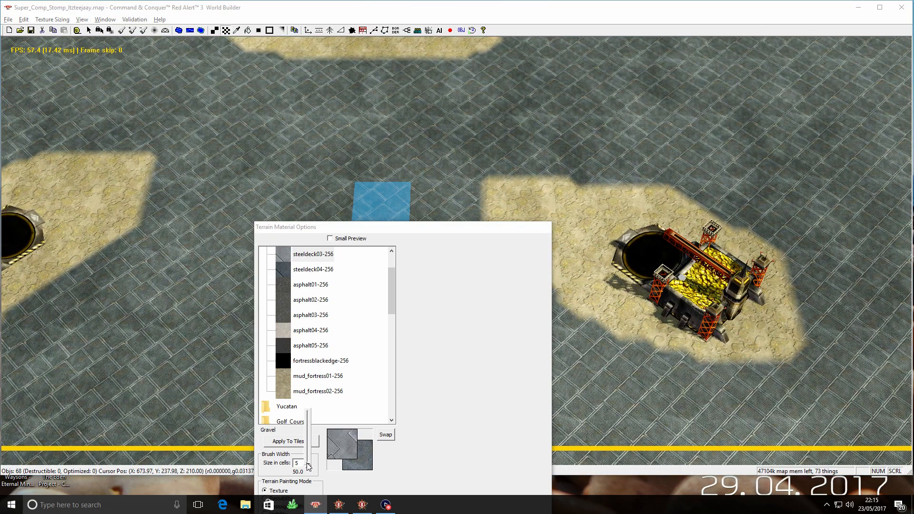
pyautogui.moveTo(307, 463); pyautogui.dragTo(309, 478)
# - Paint a narrow steeldeck03-256 path from the southwest ore node's mud patch to the mud patch around Player_2_Start
pyautogui.scroll(-5, 173, 142)
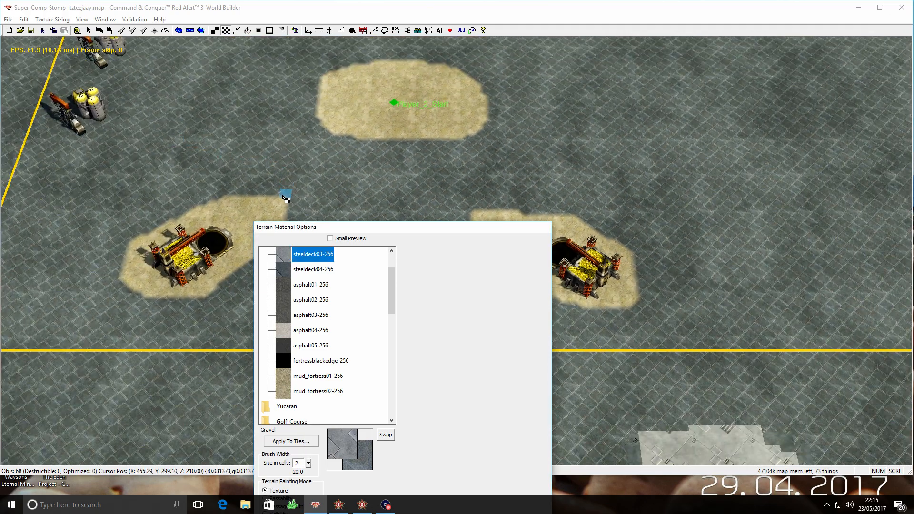
pyautogui.moveTo(285, 198); pyautogui.dragTo(300, 191)
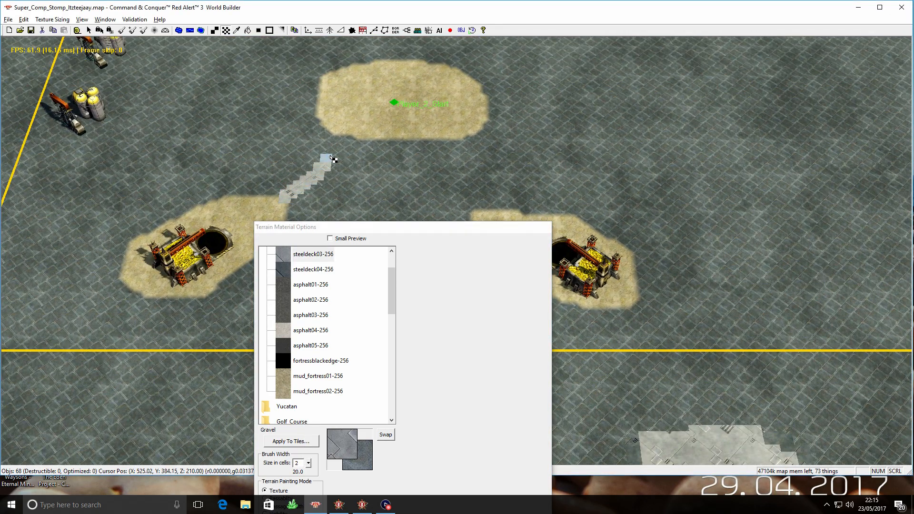
pyautogui.moveTo(372, 181); pyautogui.dragTo(285, 97, button='middle')
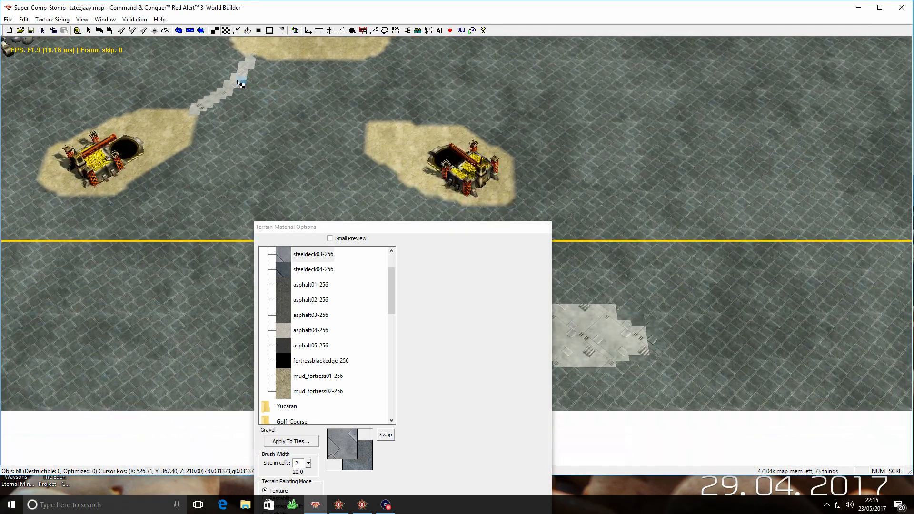
# - Paint a steeldeck03-256 branch from the path junction below Player_2_Start to the mud patch of the ore node to its southeast
pyautogui.moveTo(242, 84); pyautogui.dragTo(303, 112)
pyautogui.moveTo(379, 81); pyautogui.dragTo(408, 175, button='right')
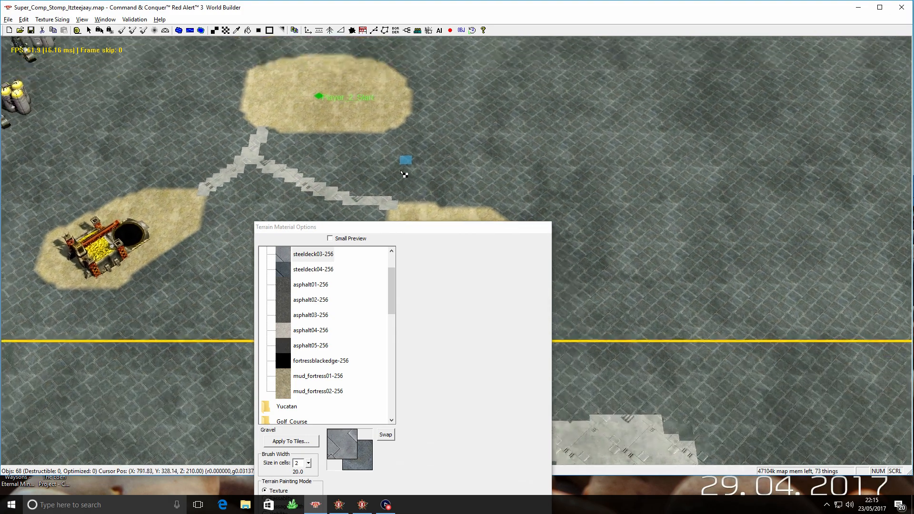
pyautogui.scroll(-3, 341, 154)
pyautogui.moveTo(363, 222); pyautogui.dragTo(360, 382)
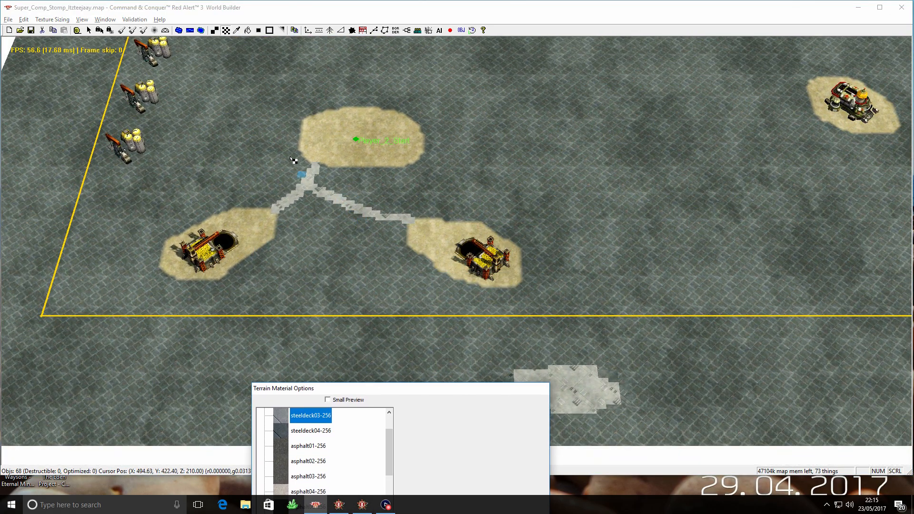
# - Paint steeldeck03-256 paths linking the five western oil derricks, the northwest ore node's mud patch and the Player_2_Start mud patch
pyautogui.scroll(2, 309, 233)
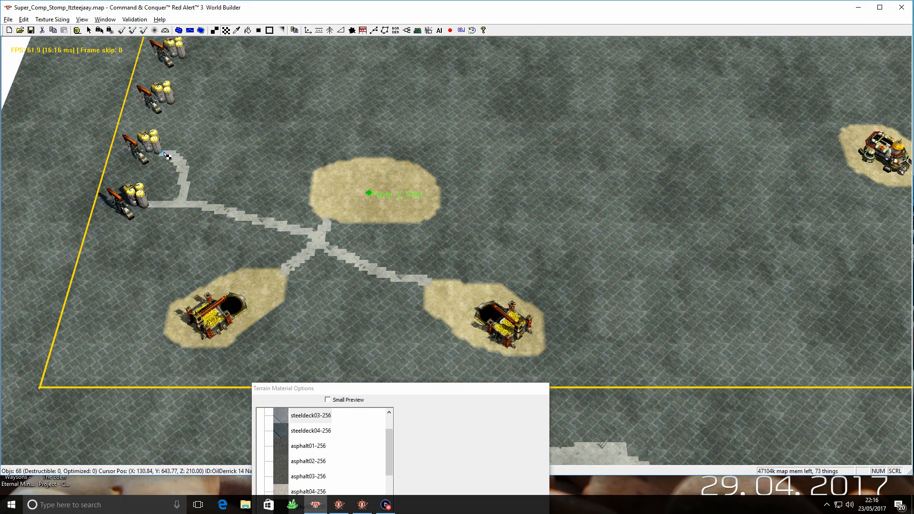
pyautogui.moveTo(183, 104); pyautogui.dragTo(177, 182, button='right')
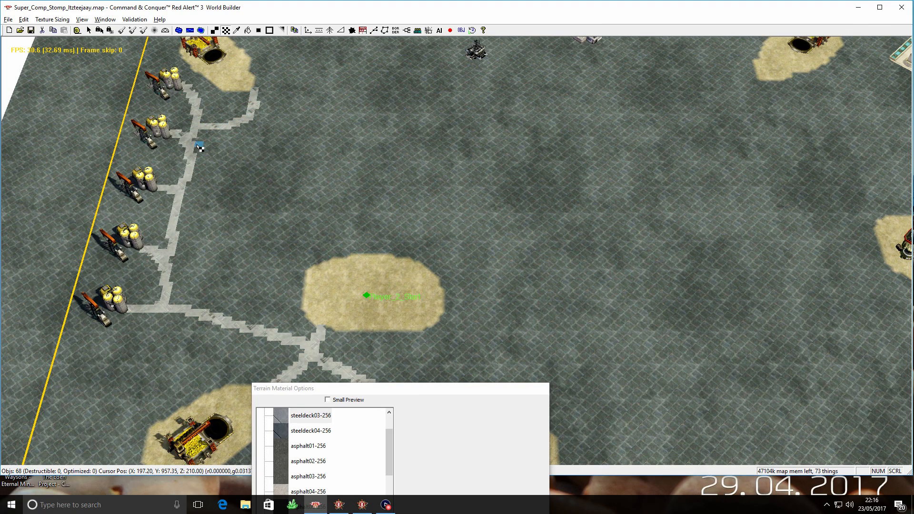
pyautogui.moveTo(193, 146)
pyautogui.mouseDown()
pyautogui.moveTo(285, 185)
pyautogui.moveTo(333, 256)
pyautogui.mouseUp()
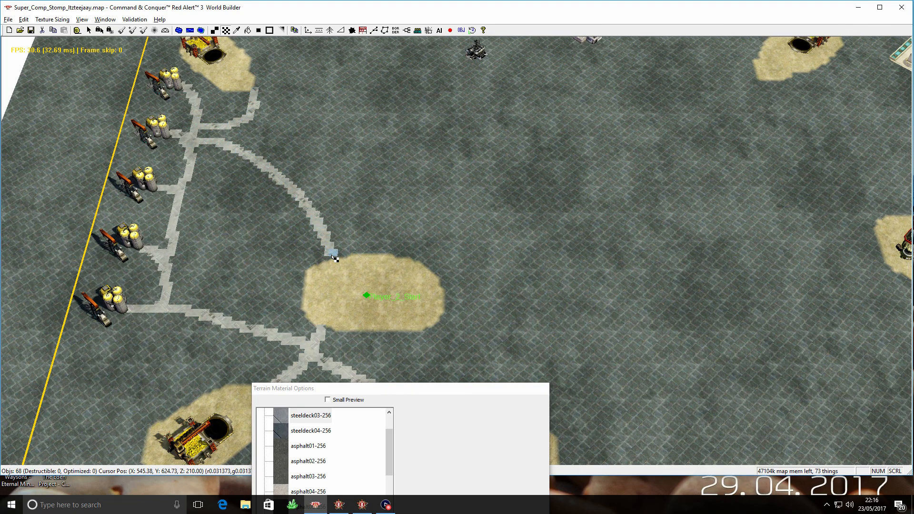
# - Paint a steeldeck03-256 branch from the curved path north of Player_2_Start to the small dark structure in the northeast
pyautogui.moveTo(420, 112)
pyautogui.mouseDown(button='right')
pyautogui.moveTo(397, 184)
pyautogui.moveTo(328, 236)
pyautogui.mouseUp(button='right')
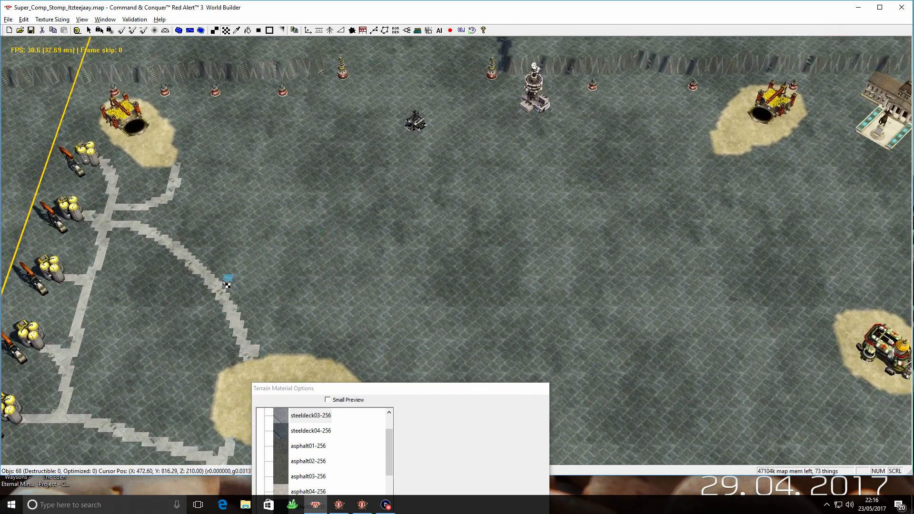
pyautogui.moveTo(221, 292)
pyautogui.mouseDown()
pyautogui.moveTo(318, 192)
pyautogui.moveTo(408, 127)
pyautogui.mouseUp()
pyautogui.moveTo(368, 122); pyautogui.dragTo(309, 191, button='right')
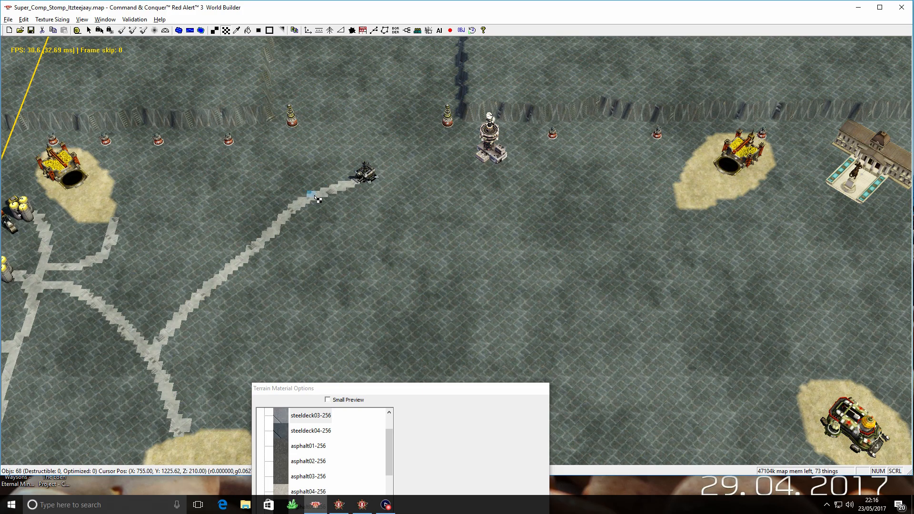
# - Extend the steeldeck03-256 path from the dark structure past the radar tower to the northern ore node and the western central structure
pyautogui.moveTo(425, 139); pyautogui.dragTo(316, 141, button='right')
pyautogui.moveTo(274, 175); pyautogui.dragTo(387, 158)
pyautogui.moveTo(436, 206); pyautogui.dragTo(378, 106, button='right')
pyautogui.moveTo(365, 94); pyautogui.dragTo(524, 140)
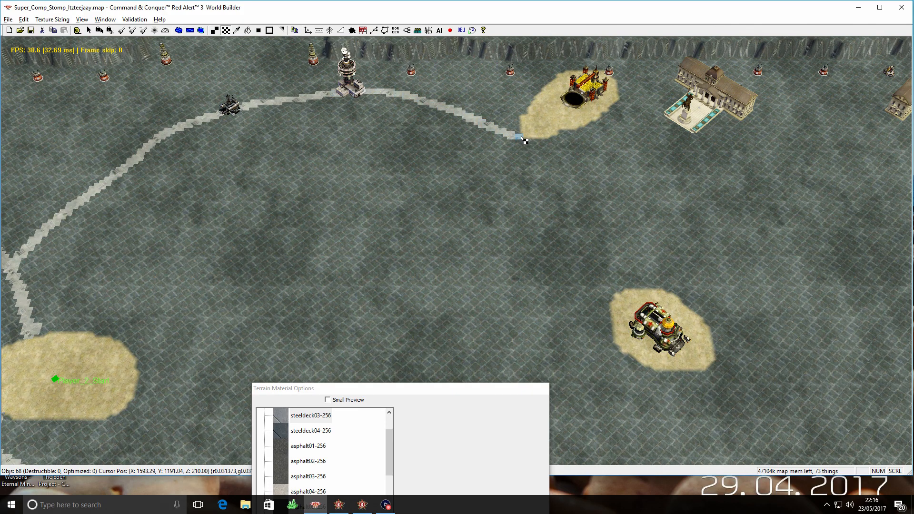
pyautogui.moveTo(524, 139); pyautogui.dragTo(486, 119, button='right')
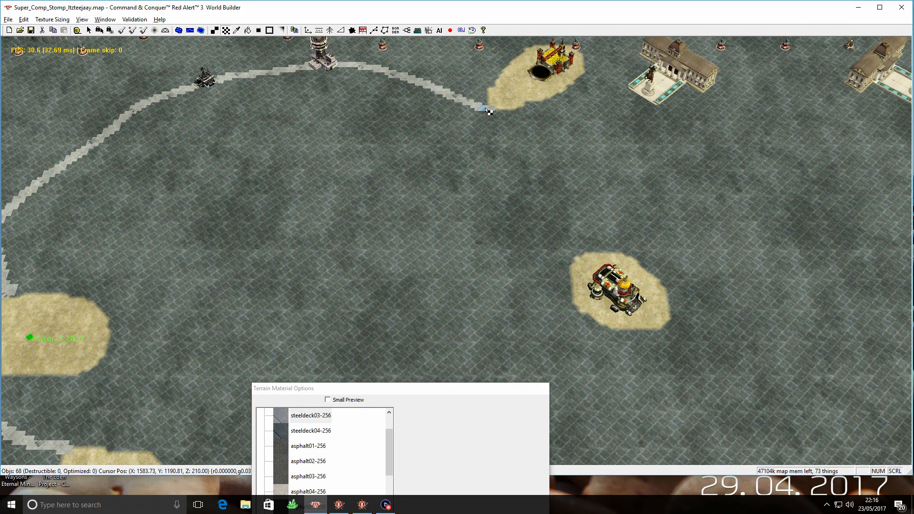
pyautogui.moveTo(489, 112)
pyautogui.mouseDown()
pyautogui.moveTo(531, 202)
pyautogui.moveTo(576, 264)
pyautogui.mouseUp()
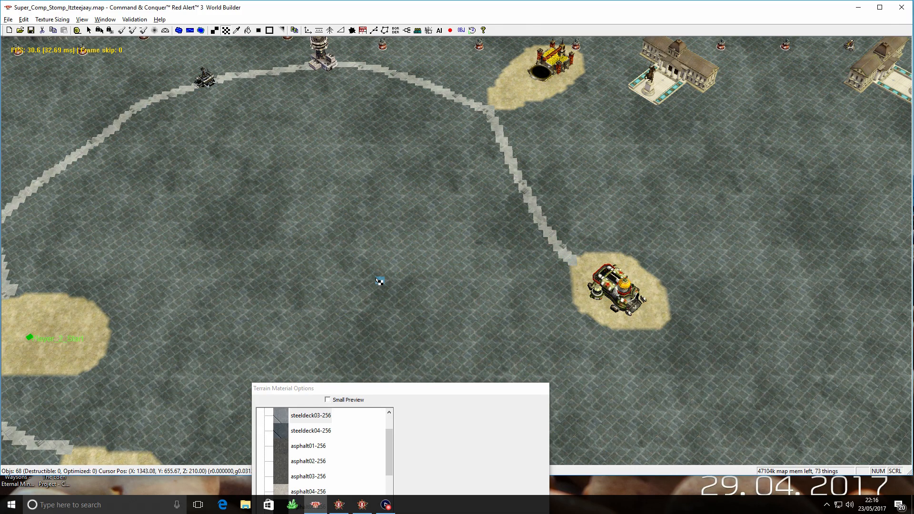
# - Blend the edges of the western steeldeck path network into the surrounding paving
pyautogui.moveTo(375, 284); pyautogui.dragTo(426, 101, button='right')
pyautogui.moveTo(508, 135); pyautogui.dragTo(600, 159, button='right')
pyautogui.scroll(-3, 353, 234)
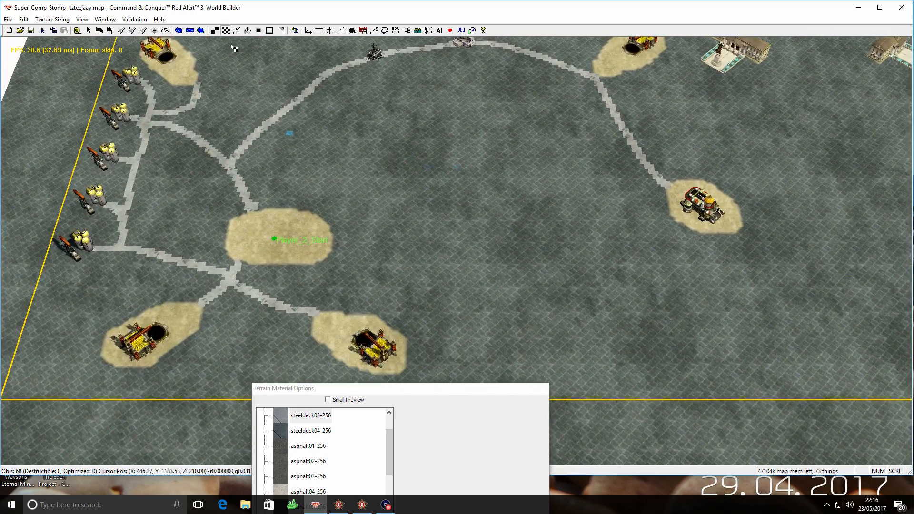
pyautogui.click(259, 30)
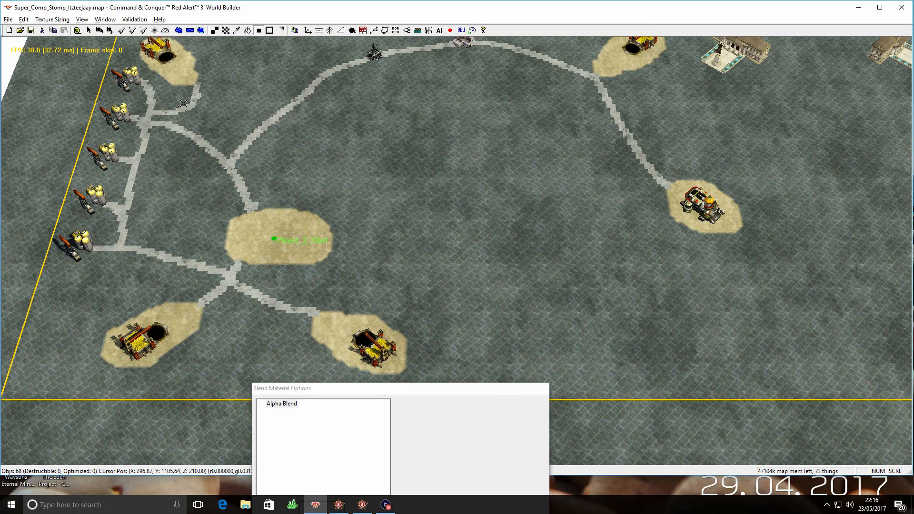
pyautogui.moveTo(183, 103); pyautogui.dragTo(286, 153, button='right')
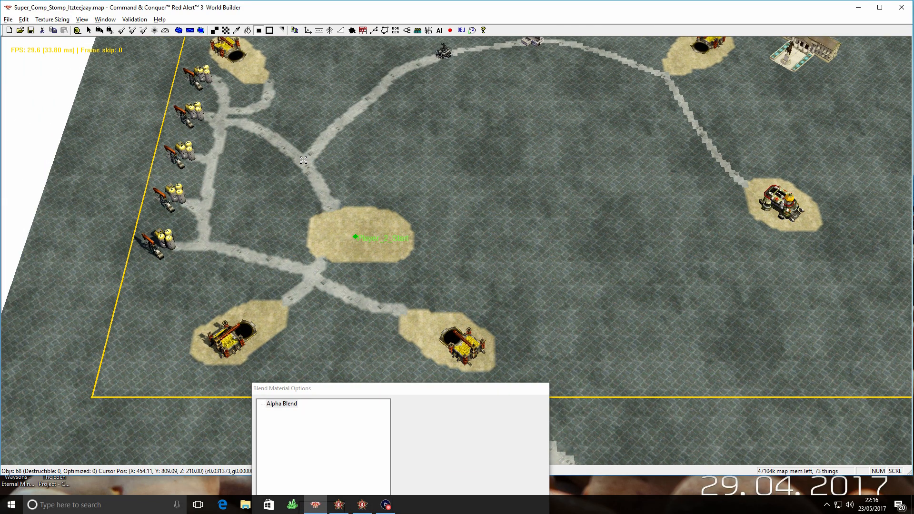
pyautogui.press('Right')
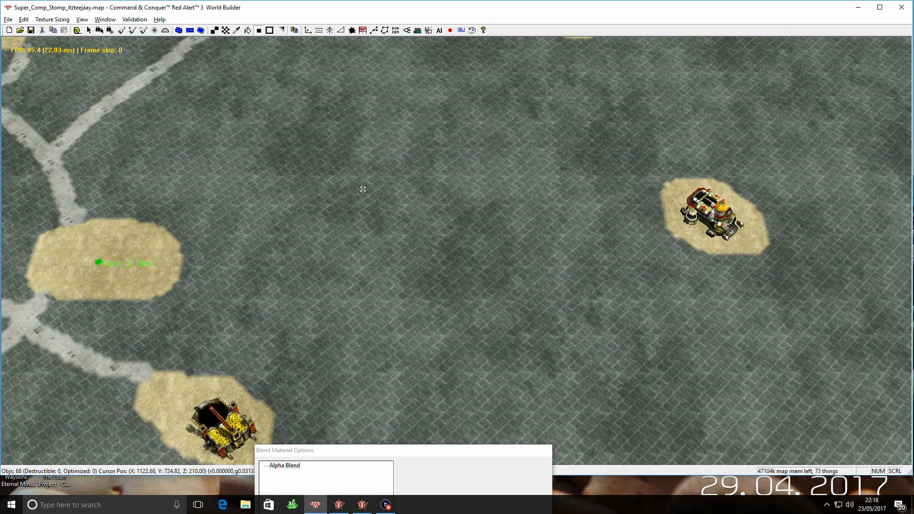
# - Return to terrain texture painting and set the brush width to 5 cells
pyautogui.moveTo(362, 189); pyautogui.dragTo(501, 265, button='right')
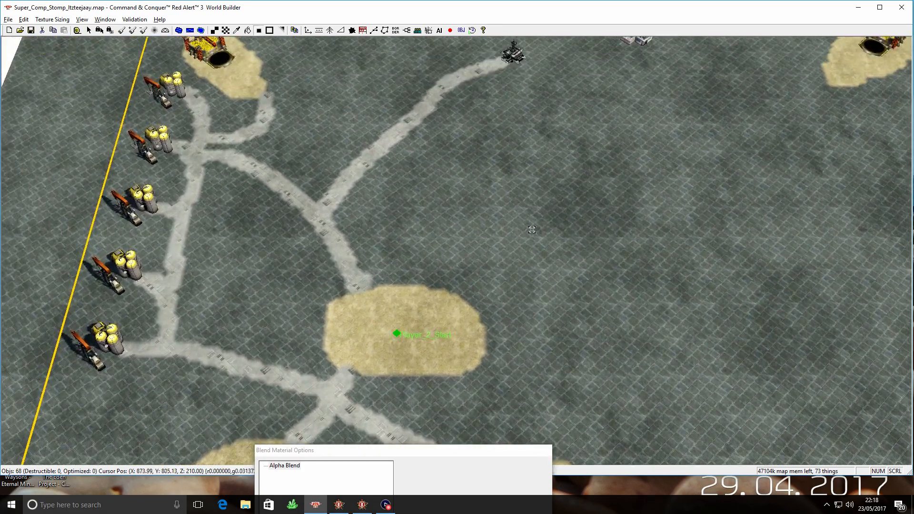
pyautogui.press('Down')
pyautogui.moveTo(540, 203); pyautogui.dragTo(437, 289, button='right')
pyautogui.moveTo(533, 81); pyautogui.dragTo(491, 193, button='right')
pyautogui.moveTo(582, 228); pyautogui.dragTo(397, 161, button='right')
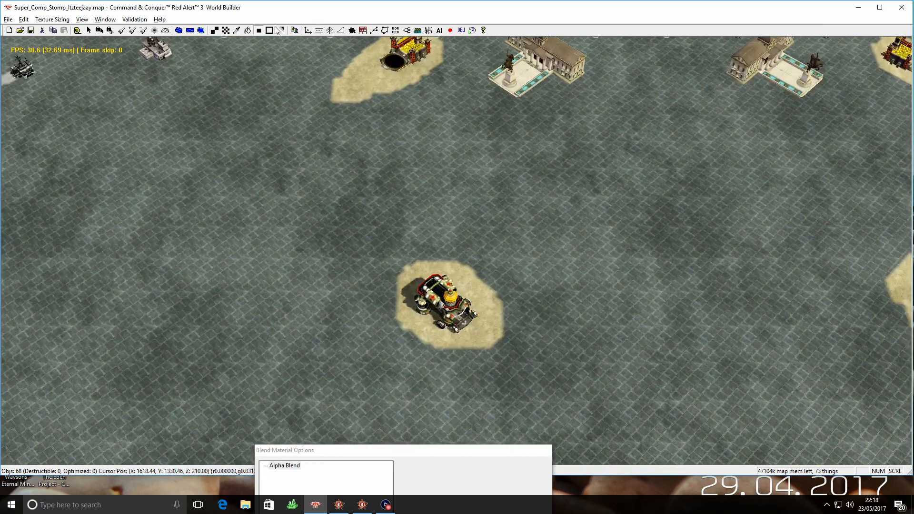
pyautogui.click(224, 31)
pyautogui.moveTo(327, 272); pyautogui.dragTo(320, 240, button='right')
pyautogui.moveTo(357, 452); pyautogui.dragTo(326, 257)
pyautogui.press('Up')
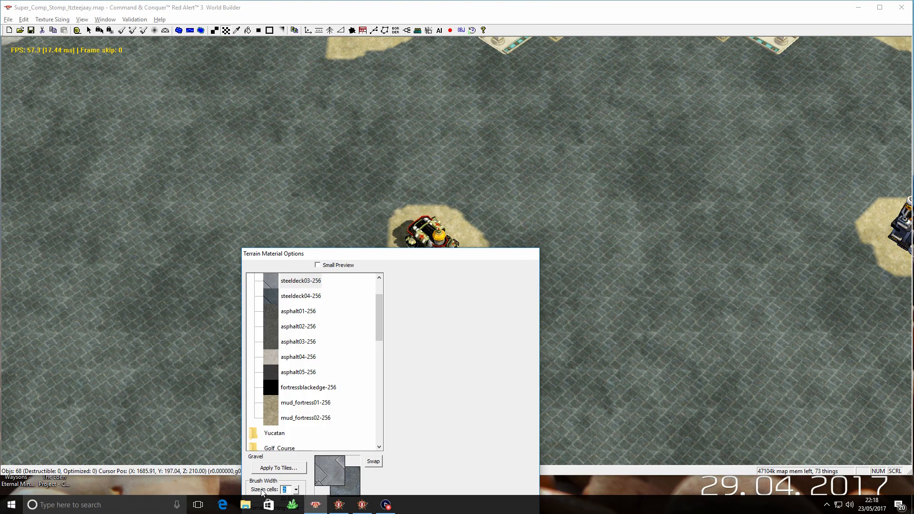
pyautogui.moveTo(415, 253); pyautogui.dragTo(406, 494)
# - Try a wide steeldeck03-256 path from the northern ore node's mud patch to the western central structure, and undo it
pyautogui.scroll(-3, 320, 276)
pyautogui.scroll(-2, 346, 95)
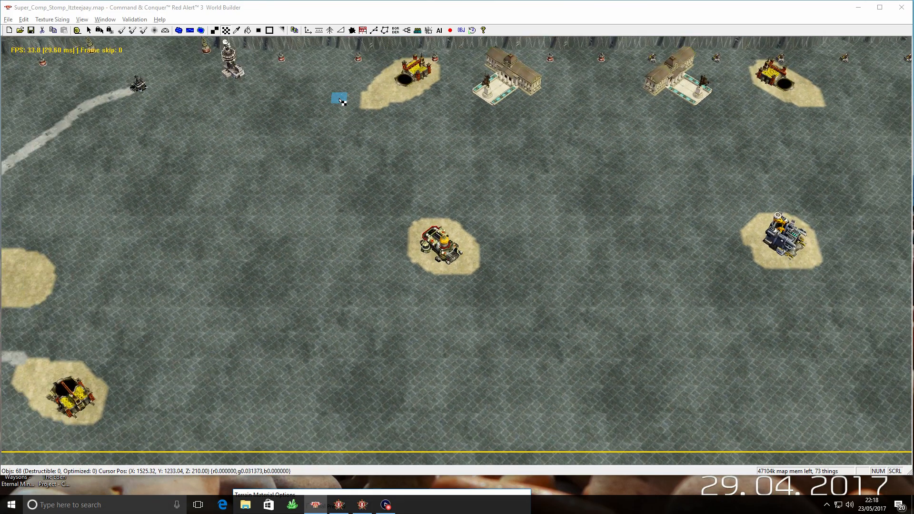
pyautogui.moveTo(361, 110)
pyautogui.mouseDown()
pyautogui.moveTo(351, 127)
pyautogui.moveTo(361, 194)
pyautogui.moveTo(409, 231)
pyautogui.mouseUp()
pyautogui.moveTo(293, 247); pyautogui.dragTo(357, 222, button='right')
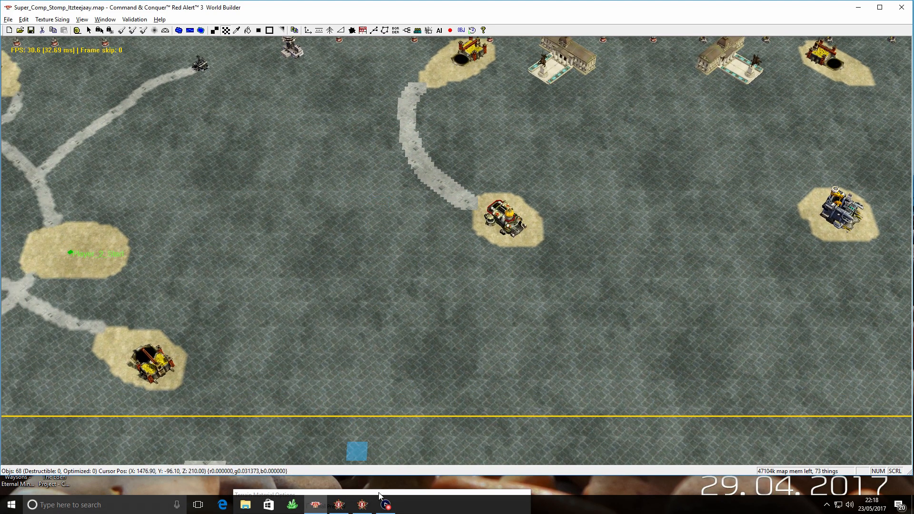
pyautogui.moveTo(385, 492); pyautogui.dragTo(386, 216)
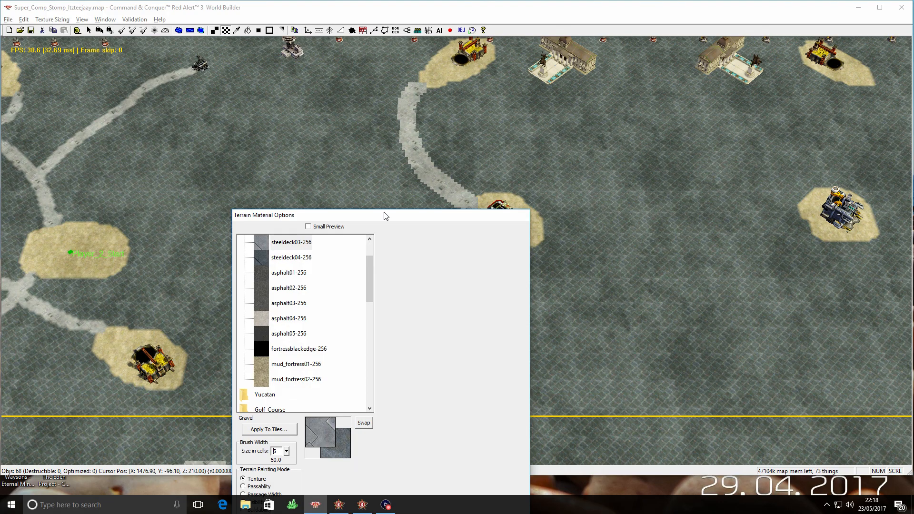
pyautogui.click(27, 20)
pyautogui.click(38, 30)
# - Set the brush width to 2 cells and paint a curved path from the northern ore node's mud patch to the western central structure
pyautogui.click(286, 451)
pyautogui.moveTo(287, 452); pyautogui.dragTo(288, 458)
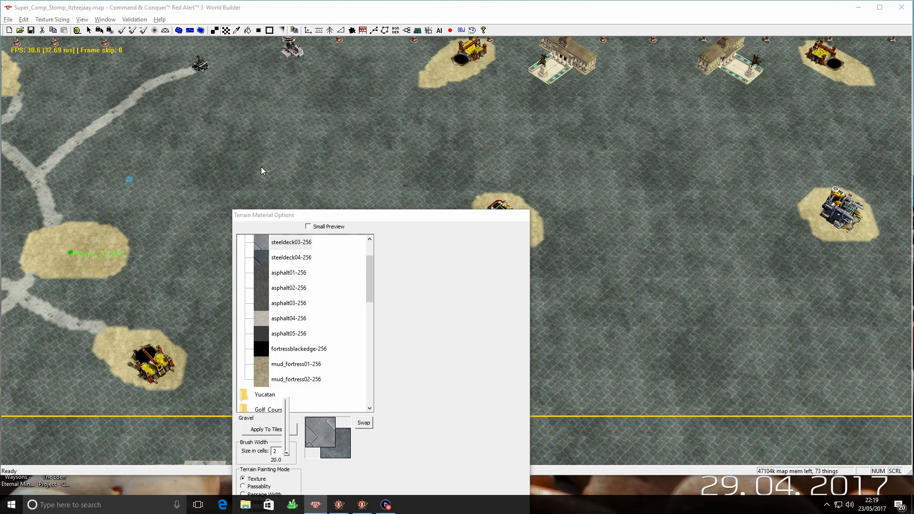
pyautogui.click(417, 86)
pyautogui.moveTo(421, 90)
pyautogui.mouseDown()
pyautogui.moveTo(404, 122)
pyautogui.moveTo(449, 197)
pyautogui.moveTo(481, 206)
pyautogui.mouseUp()
# - Paint a steeldeck03-256 branch from the curved path to the western columned building and continue it to the eastern one
pyautogui.moveTo(510, 136); pyautogui.dragTo(232, 159, button='right')
pyautogui.moveTo(345, 220); pyautogui.dragTo(318, 431)
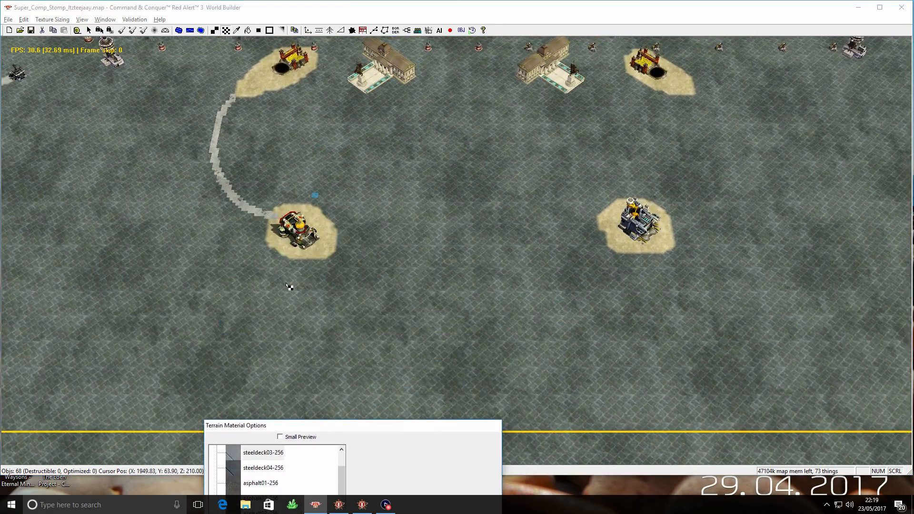
pyautogui.moveTo(224, 162)
pyautogui.mouseDown()
pyautogui.moveTo(346, 107)
pyautogui.moveTo(360, 89)
pyautogui.mouseUp()
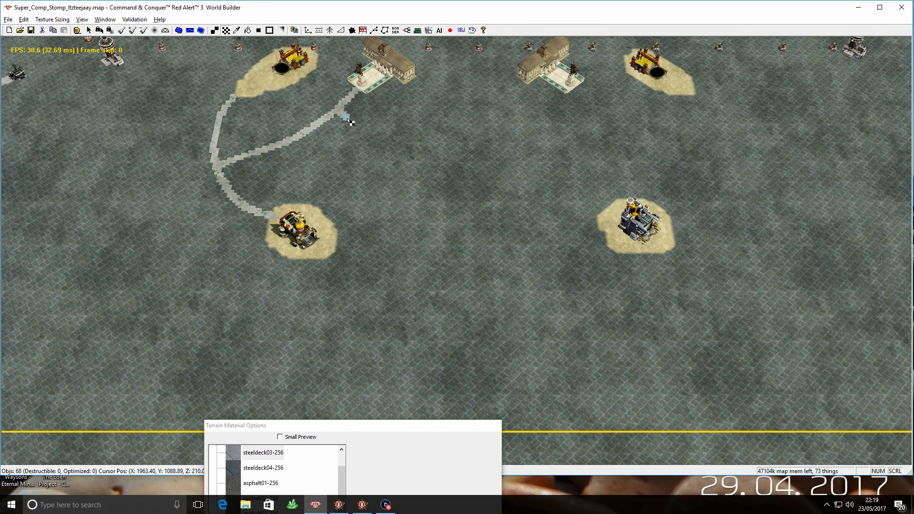
pyautogui.moveTo(348, 120)
pyautogui.mouseDown()
pyautogui.moveTo(448, 137)
pyautogui.moveTo(555, 117)
pyautogui.moveTo(575, 101)
pyautogui.mouseUp()
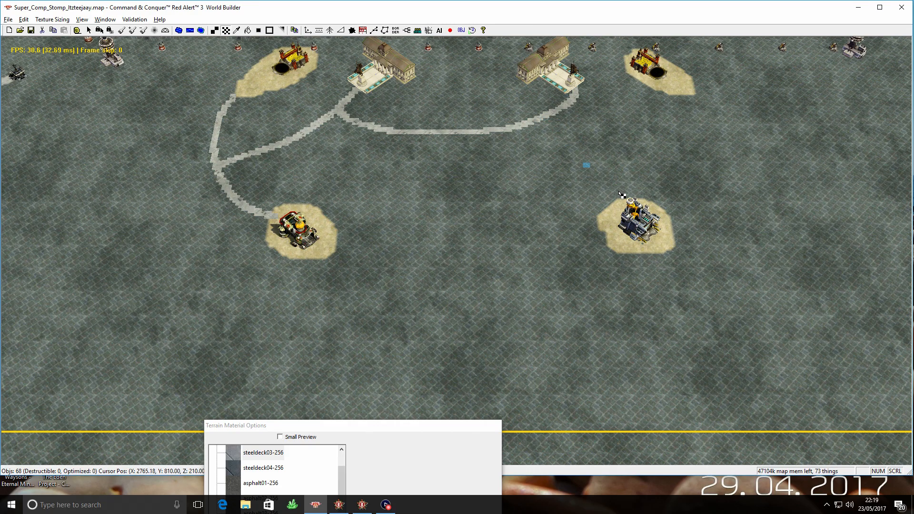
# - Paint steeldeck03-256 paths joining the eastern central structure to the path at the eastern columned building and to the nearby northern ore node
pyautogui.moveTo(619, 200)
pyautogui.mouseDown()
pyautogui.moveTo(625, 162)
pyautogui.moveTo(591, 121)
pyautogui.mouseUp()
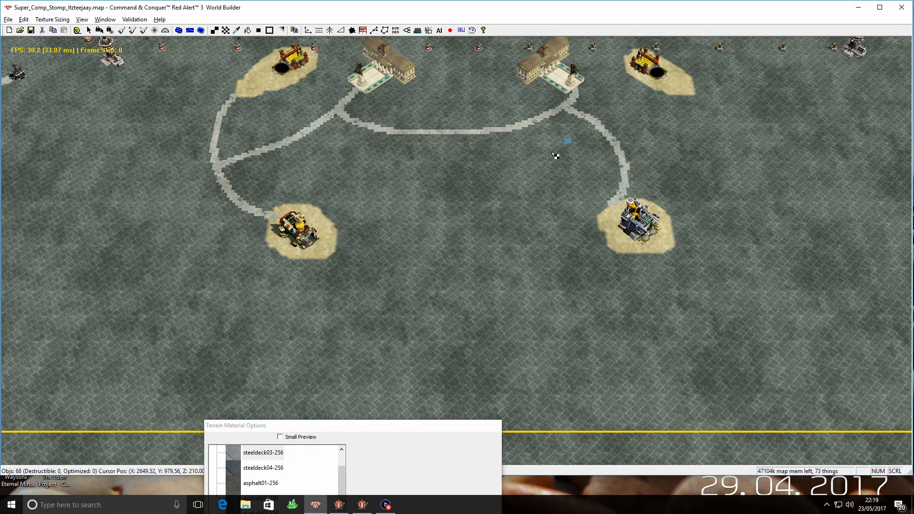
pyautogui.moveTo(537, 175); pyautogui.dragTo(446, 232, button='right')
pyautogui.moveTo(528, 186)
pyautogui.mouseDown()
pyautogui.moveTo(608, 177)
pyautogui.moveTo(627, 154)
pyautogui.mouseUp()
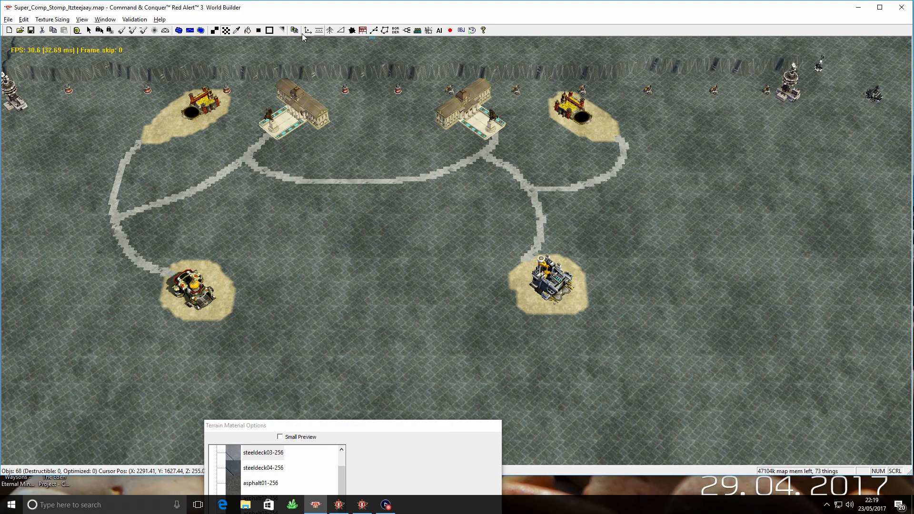
# - Blend the edges of the central steeldeck path network into the surrounding paving
pyautogui.click(259, 30)
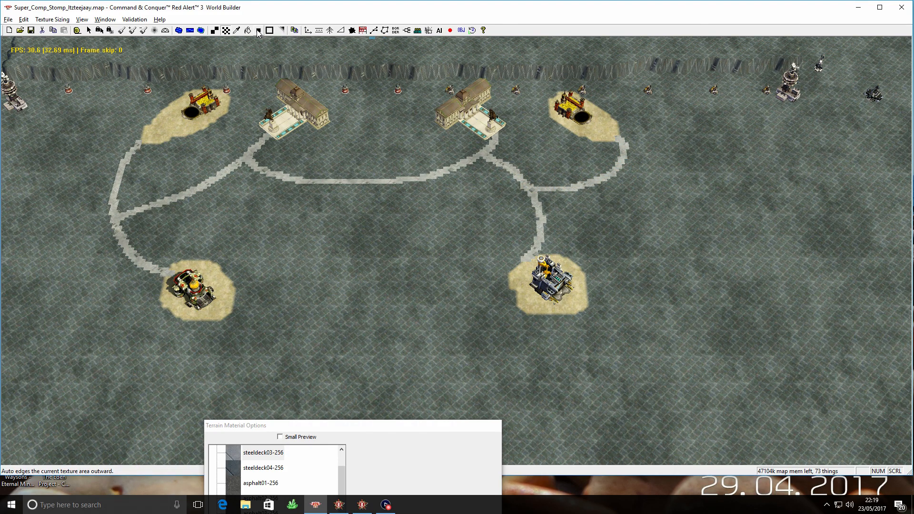
pyautogui.click(410, 180)
pyautogui.rightClick(509, 213)
# - Paint short steeldeck03-256 paths from the eastern player start's mud patch to the two ore node patches south of it
pyautogui.moveTo(646, 232); pyautogui.dragTo(229, 182, button='right')
pyautogui.moveTo(643, 196); pyautogui.dragTo(443, 192, button='right')
pyautogui.moveTo(675, 283); pyautogui.dragTo(457, 210, button='right')
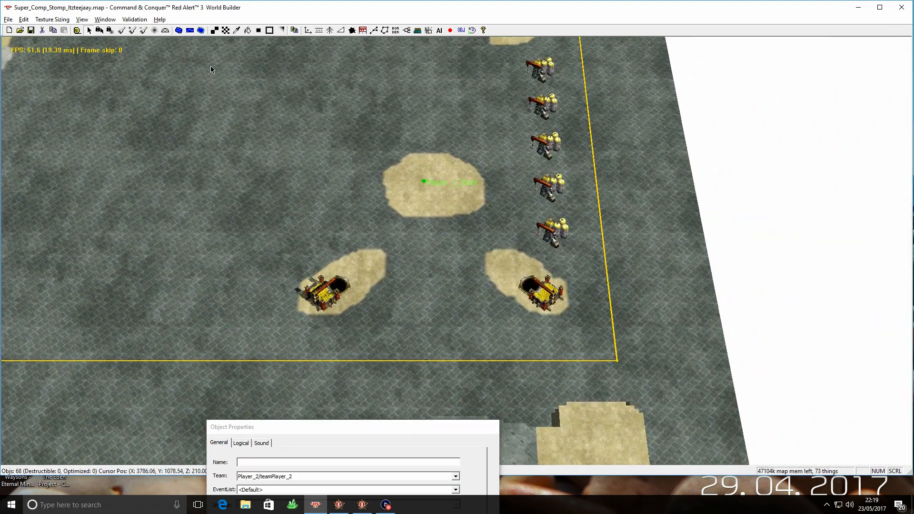
pyautogui.click(226, 30)
pyautogui.moveTo(386, 253); pyautogui.dragTo(414, 223)
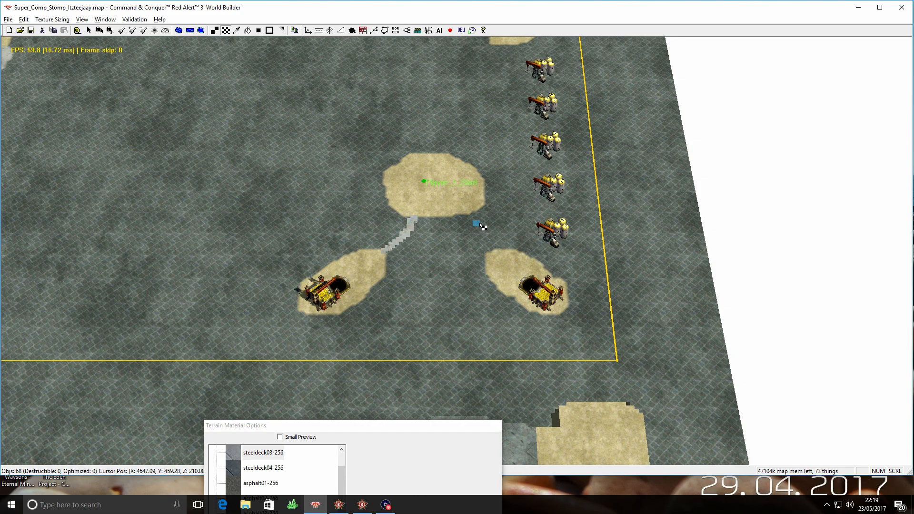
pyautogui.moveTo(474, 217); pyautogui.dragTo(495, 254)
# - Paint a steeldeck03-256 path along the five eastern oil derricks, from the southeast ore node's mud patch to the northeast ore node's patch
pyautogui.moveTo(510, 184); pyautogui.dragTo(476, 247, button='right')
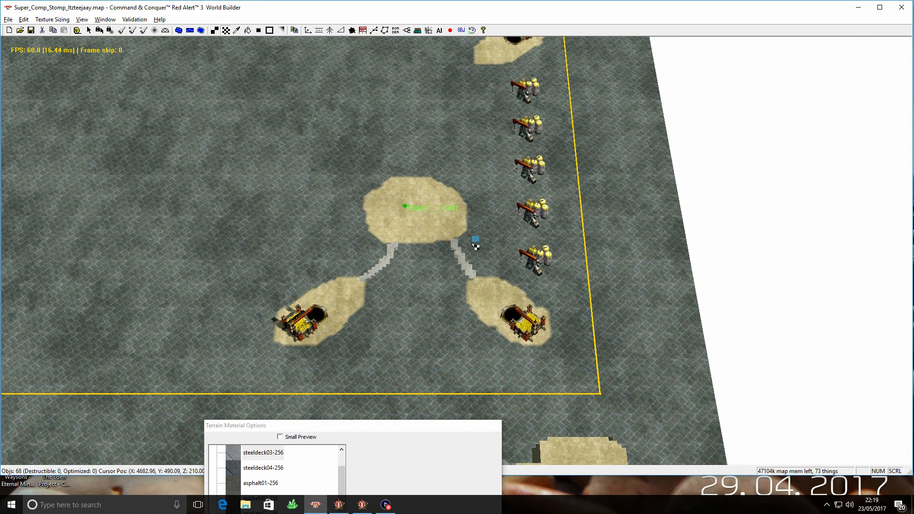
pyautogui.moveTo(216, 234); pyautogui.dragTo(752, 214, button='right')
pyautogui.moveTo(461, 202); pyautogui.dragTo(857, 209, button='right')
pyautogui.moveTo(285, 200); pyautogui.dragTo(211, 170, button='right')
pyautogui.moveTo(504, 183); pyautogui.dragTo(219, 175, button='right')
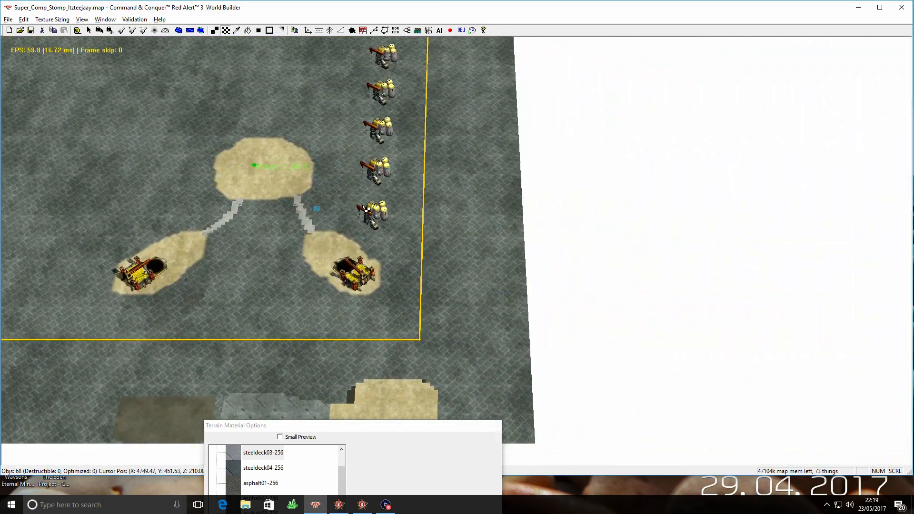
pyautogui.moveTo(342, 234)
pyautogui.mouseDown()
pyautogui.moveTo(357, 220)
pyautogui.moveTo(355, 171)
pyautogui.moveTo(365, 172)
pyautogui.mouseUp()
pyautogui.moveTo(354, 171); pyautogui.dragTo(365, 210, button='right')
pyautogui.moveTo(365, 210); pyautogui.dragTo(367, 169)
pyautogui.moveTo(377, 159); pyautogui.dragTo(368, 205, button='right')
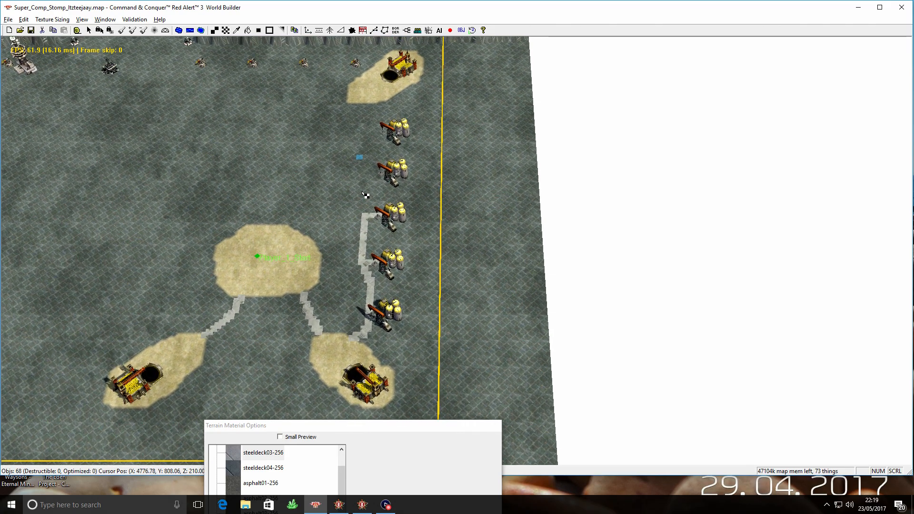
pyautogui.moveTo(349, 104)
pyautogui.mouseDown()
pyautogui.moveTo(348, 119)
pyautogui.moveTo(385, 137)
pyautogui.moveTo(367, 173)
pyautogui.moveTo(365, 215)
pyautogui.mouseUp()
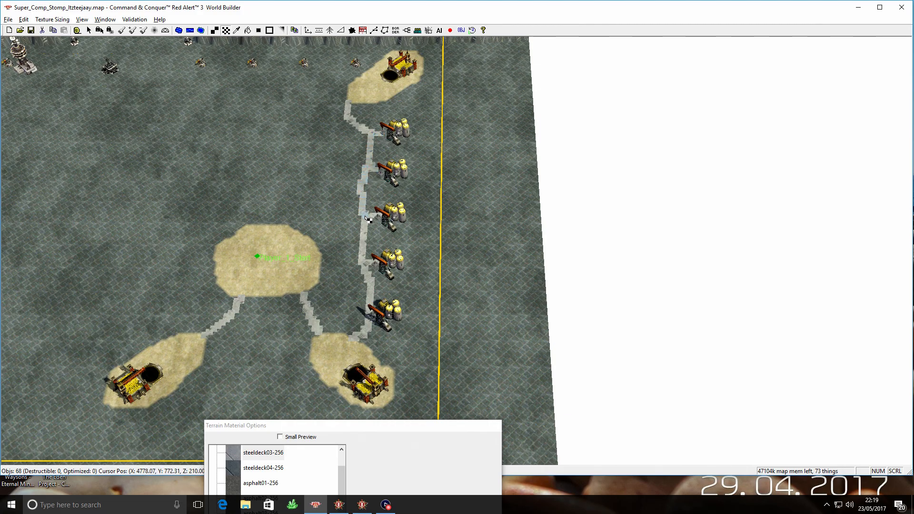
# - Blend the edges of the path along the eastern oil derricks into the surrounding paving
pyautogui.rightClick(337, 139)
pyautogui.click(259, 30)
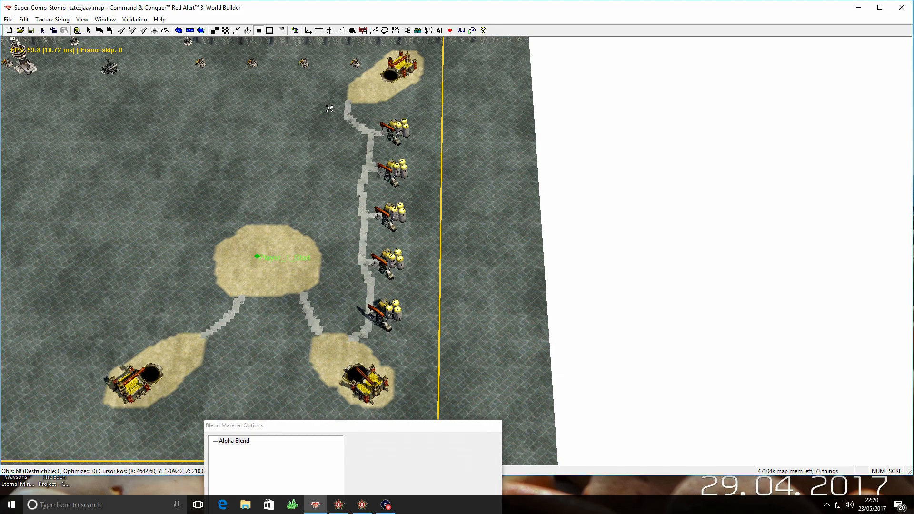
pyautogui.click(362, 217)
pyautogui.moveTo(361, 215); pyautogui.dragTo(342, 252, button='right')
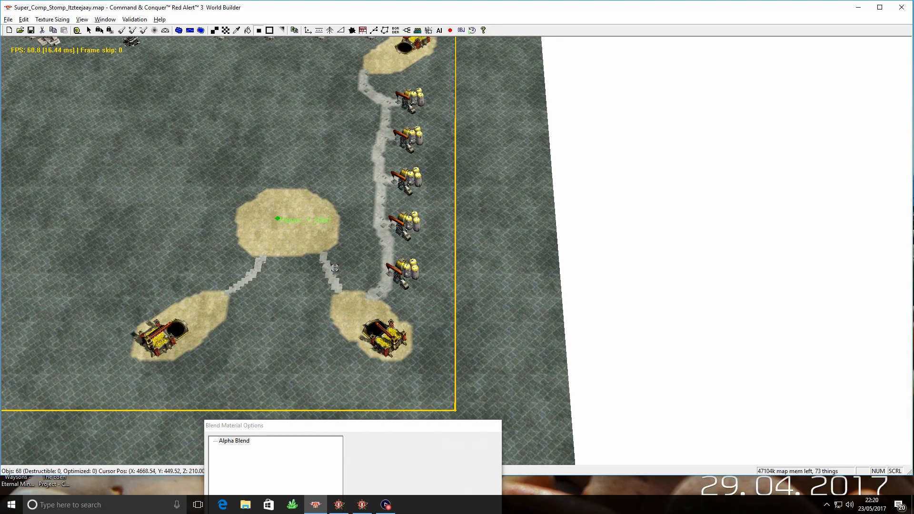
# - Blend the edges of the two short paths linking the eastern player start to its southern ore nodes into the paving
pyautogui.click(326, 264)
pyautogui.click(258, 269)
pyautogui.rightClick(250, 242)
# - Paint over the test texture swatches outside the map's southeast border with steeldeck02-256, using a brush 29 cells wide
pyautogui.moveTo(243, 219); pyautogui.dragTo(369, 218, button='right')
pyautogui.scroll(-2, 369, 218)
pyautogui.scroll(-3, 370, 218)
pyautogui.moveTo(331, 156); pyautogui.dragTo(584, 180, button='right')
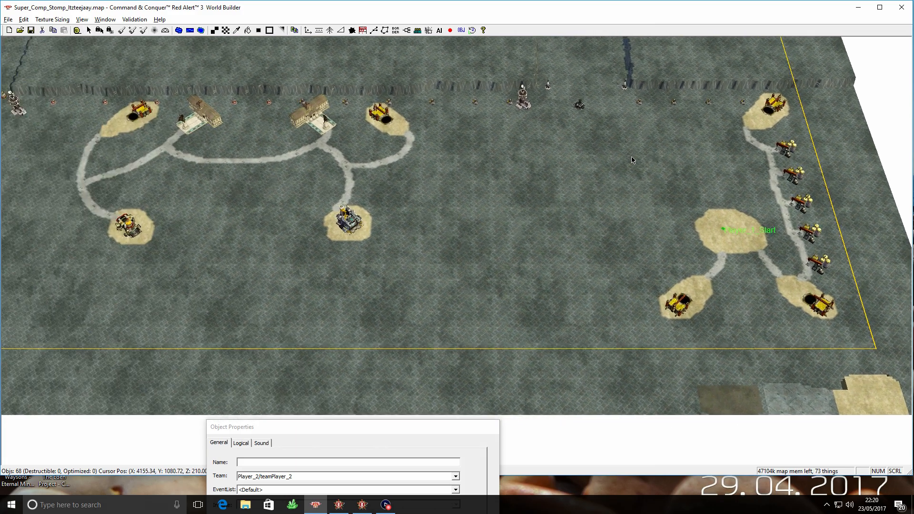
pyautogui.scroll(-2, 583, 180)
pyautogui.scroll(-3, 582, 179)
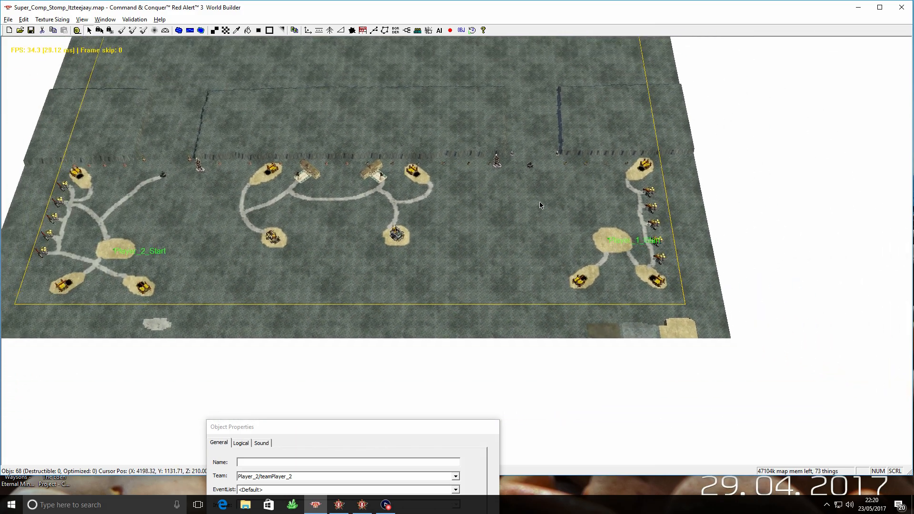
pyautogui.moveTo(413, 201); pyautogui.dragTo(557, 198, button='right')
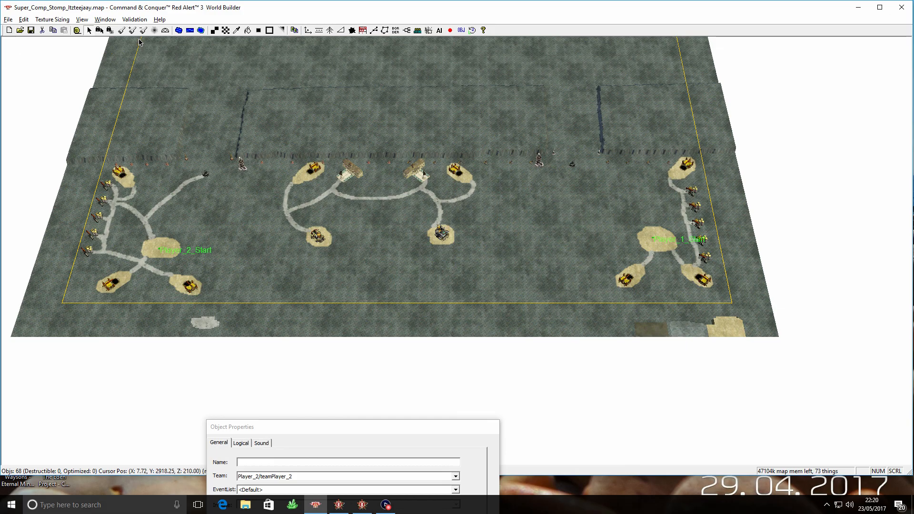
pyautogui.click(225, 31)
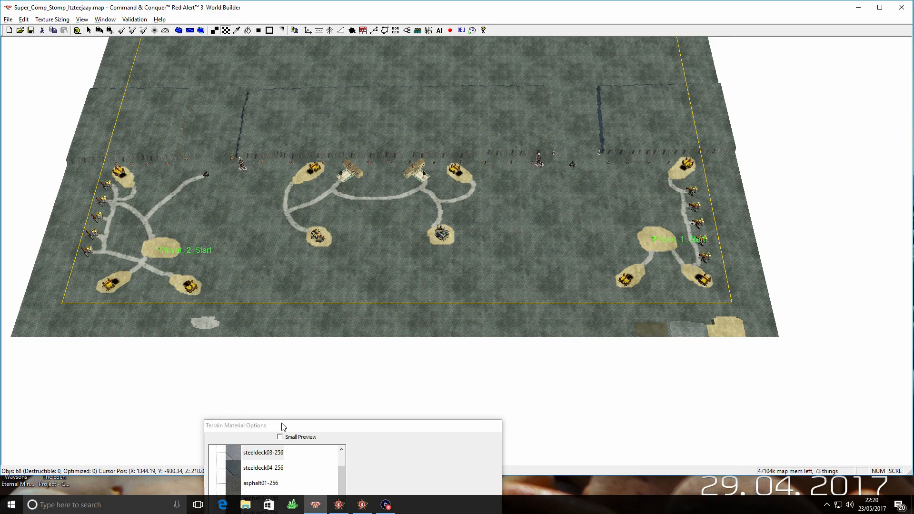
pyautogui.moveTo(282, 427); pyautogui.dragTo(278, 296)
pyautogui.scroll(1, 252, 362)
pyautogui.click(250, 353)
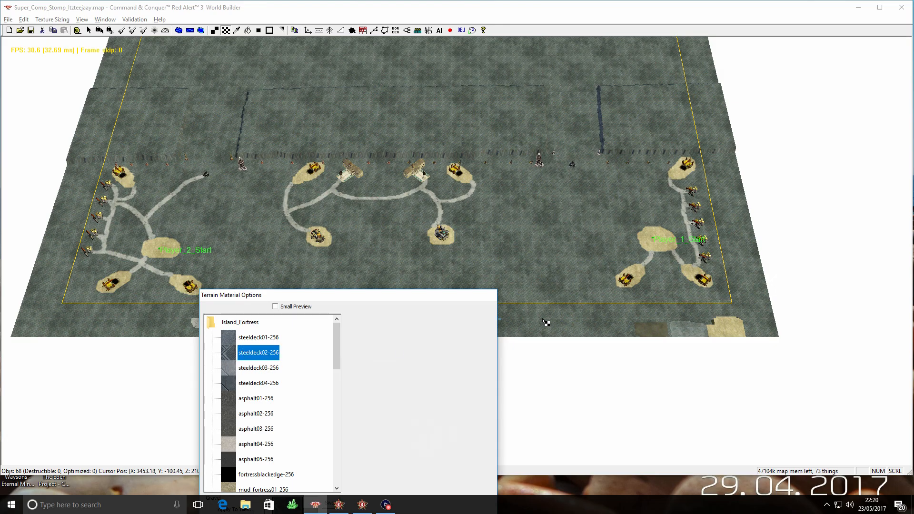
pyautogui.moveTo(536, 319); pyautogui.dragTo(528, 299, button='right')
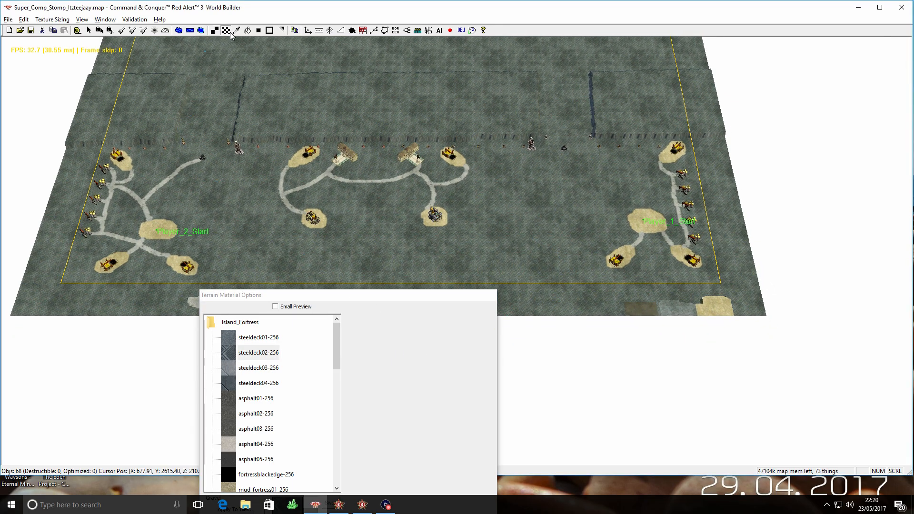
pyautogui.moveTo(334, 297); pyautogui.dragTo(337, 205)
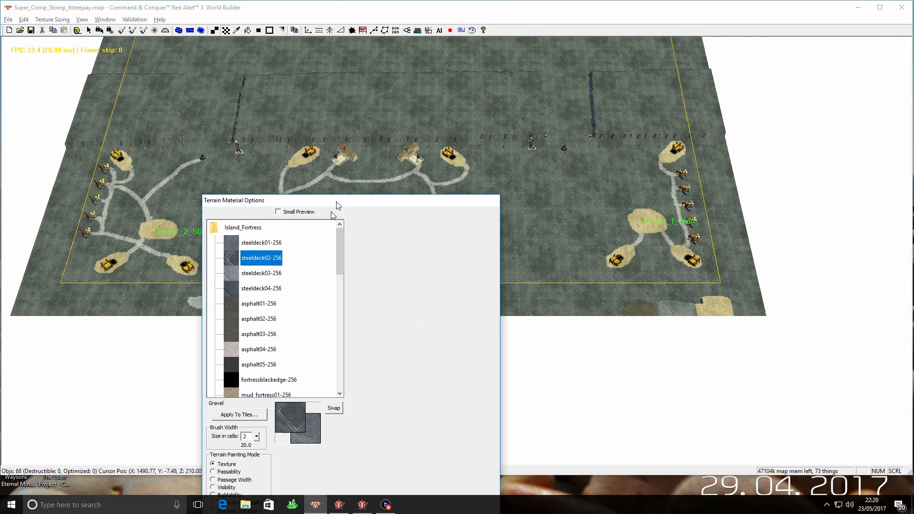
pyautogui.click(256, 436)
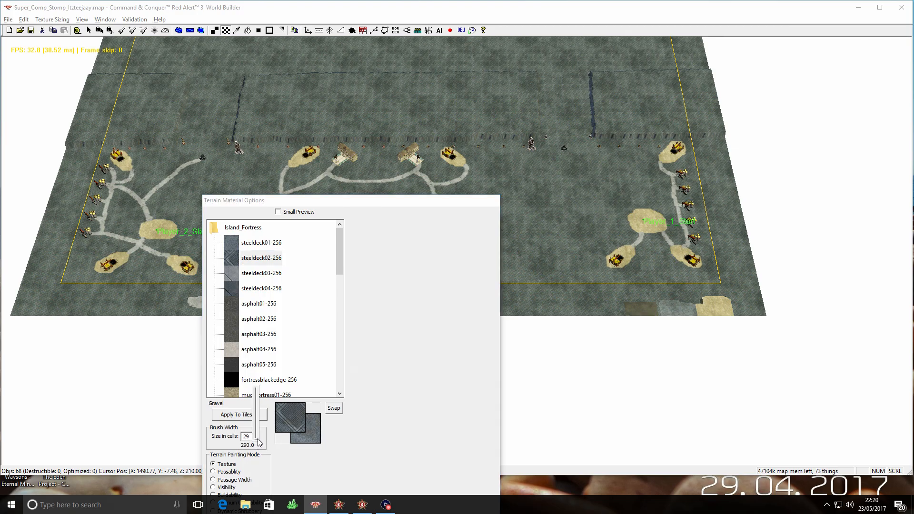
pyautogui.click(650, 356)
pyautogui.moveTo(618, 310)
pyautogui.mouseDown()
pyautogui.moveTo(728, 316)
pyautogui.moveTo(636, 324)
pyautogui.mouseUp()
pyautogui.rightClick(632, 314)
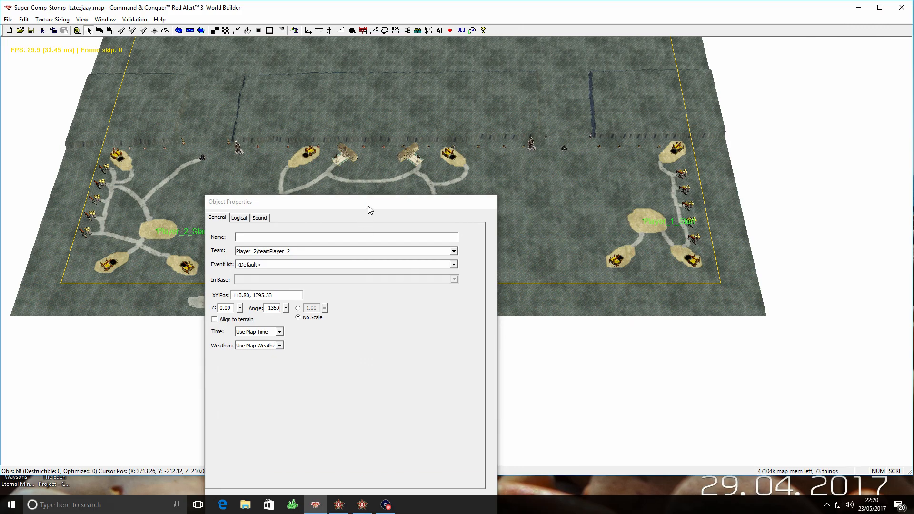
# - Examine the blended mud patches and paths across the map, from the eastern player start to the western one
pyautogui.moveTo(366, 205); pyautogui.dragTo(390, 366)
pyautogui.scroll(10, 377, 233)
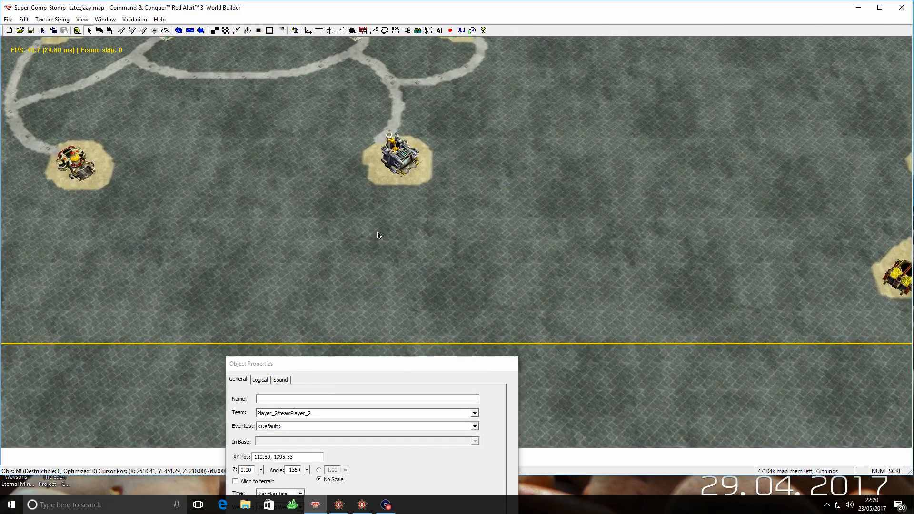
pyautogui.scroll(1, 377, 233)
pyautogui.moveTo(638, 193); pyautogui.dragTo(295, 179, button='right')
pyautogui.moveTo(611, 158); pyautogui.dragTo(451, 328, button='right')
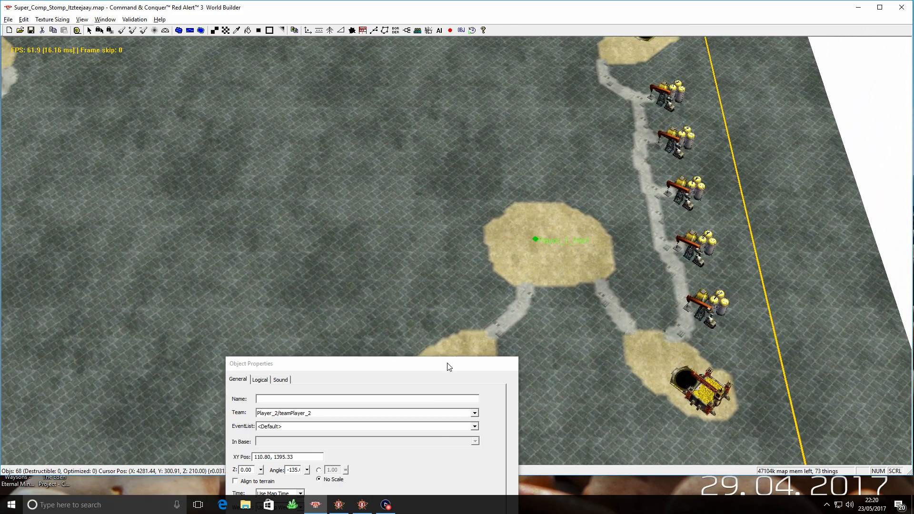
pyautogui.moveTo(450, 367); pyautogui.dragTo(459, 472)
pyautogui.moveTo(424, 107); pyautogui.dragTo(669, 213, button='right')
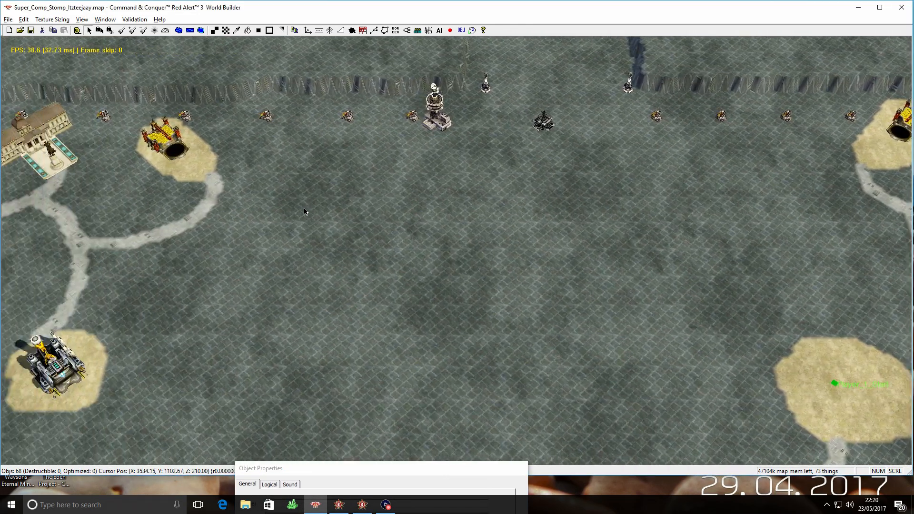
pyautogui.moveTo(307, 211); pyautogui.dragTo(476, 209, button='right')
pyautogui.moveTo(387, 204); pyautogui.dragTo(566, 205, button='right')
pyautogui.moveTo(492, 202); pyautogui.dragTo(738, 183, button='right')
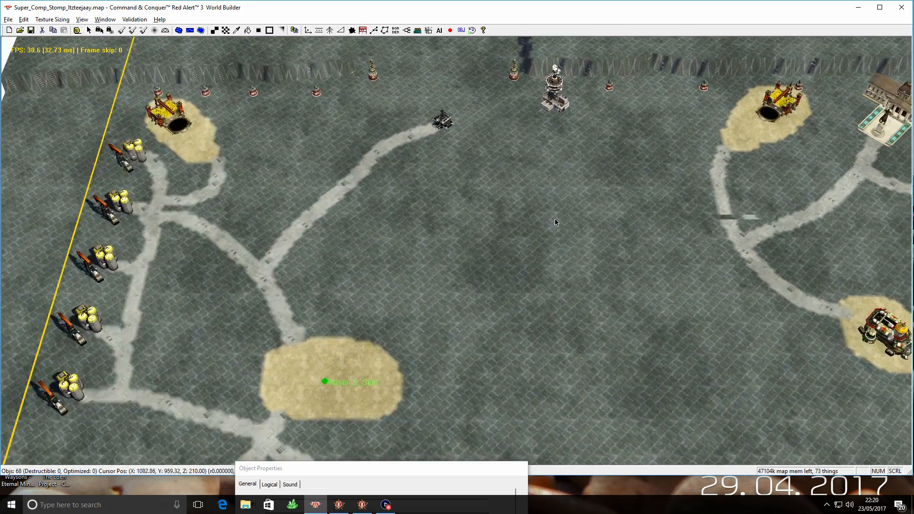
pyautogui.moveTo(551, 219); pyautogui.dragTo(604, 217, button='right')
# - Paint over the light test swatch outside the southern border near the western player start with steeldeck02-256
pyautogui.moveTo(328, 383); pyautogui.dragTo(323, 176, button='right')
pyautogui.moveTo(469, 200); pyautogui.dragTo(442, 162, button='right')
pyautogui.moveTo(310, 250); pyautogui.dragTo(302, 165, button='right')
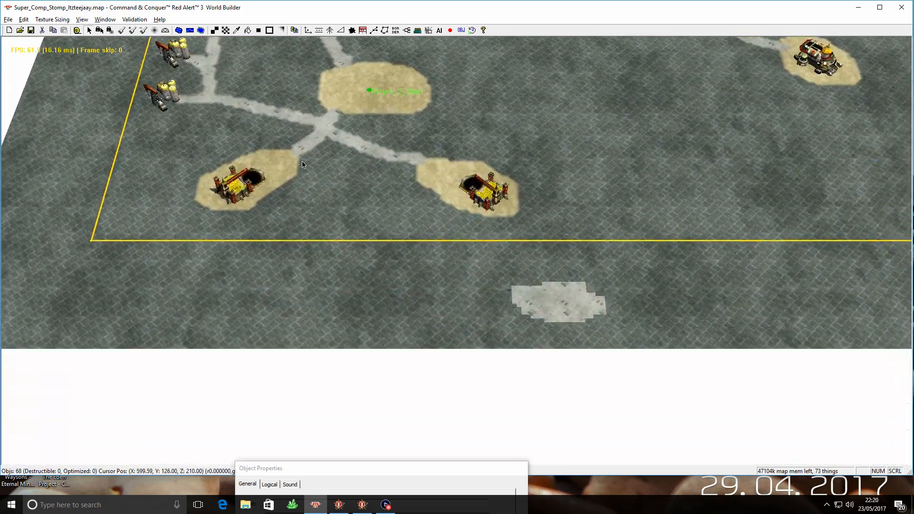
pyautogui.click(226, 30)
pyautogui.moveTo(495, 327)
pyautogui.mouseDown()
pyautogui.moveTo(646, 318)
pyautogui.moveTo(544, 316)
pyautogui.mouseUp()
pyautogui.rightClick(542, 316)
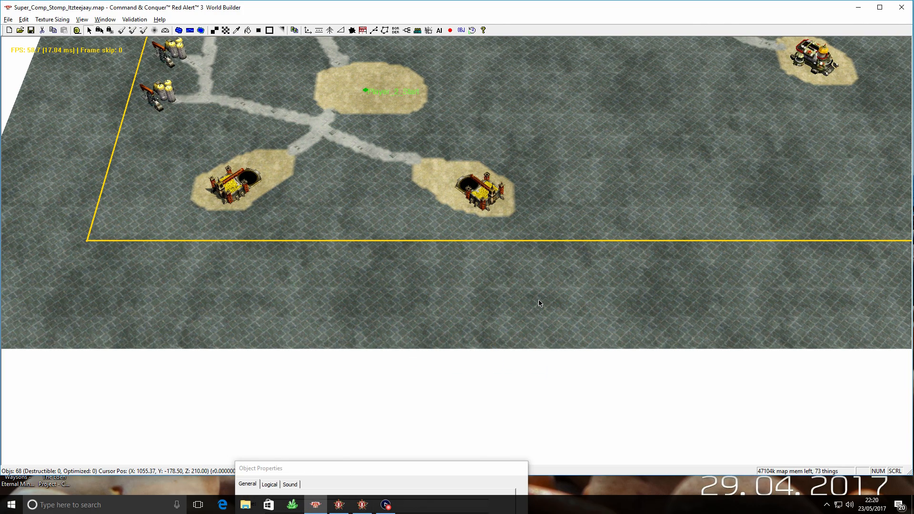
# - Create a new script named Money in the (neutral) script folder
pyautogui.scroll(-10, 537, 305)
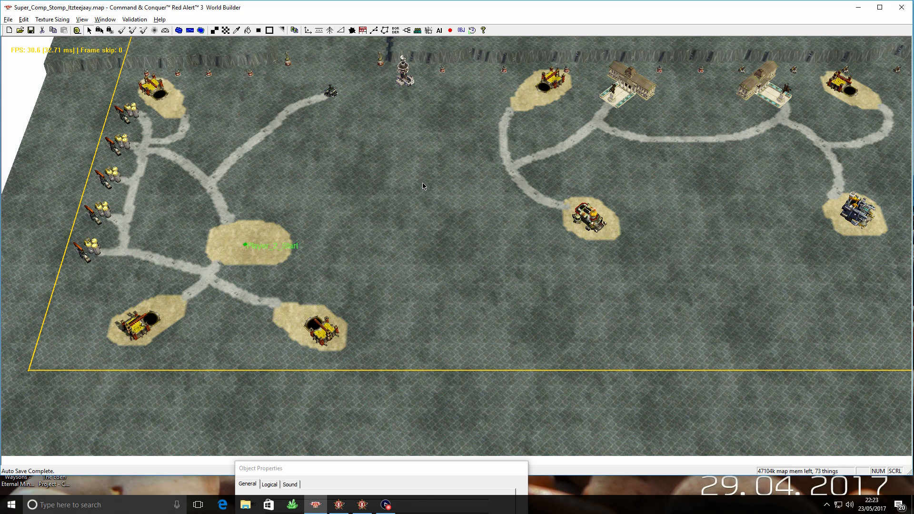
pyautogui.moveTo(429, 187); pyautogui.dragTo(399, 227, button='right')
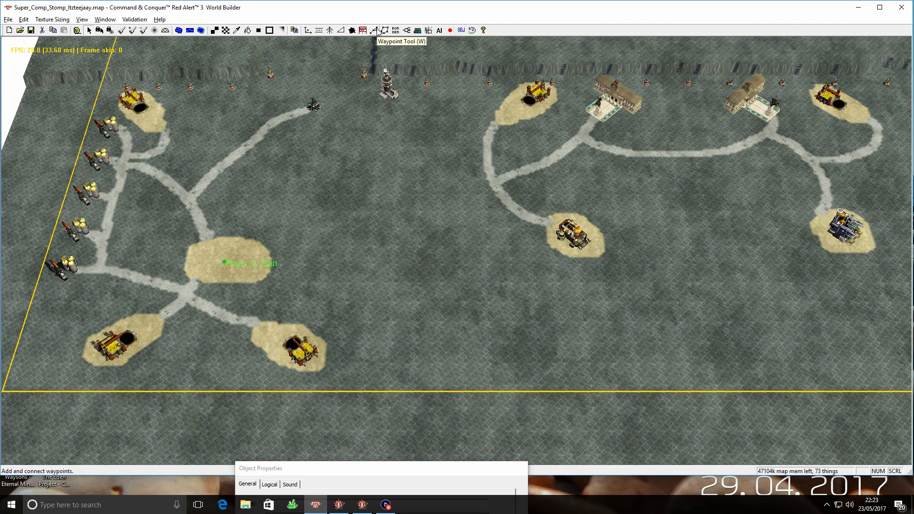
pyautogui.click(407, 30)
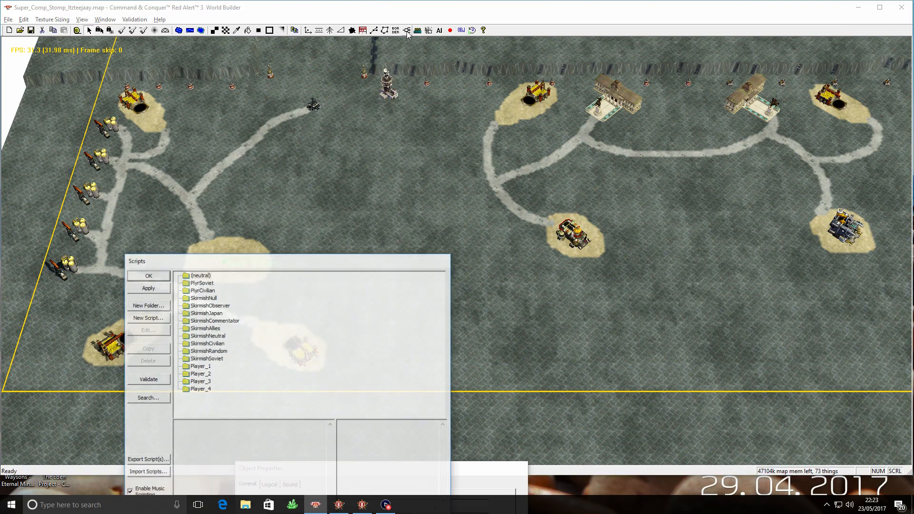
pyautogui.moveTo(260, 265); pyautogui.dragTo(261, 89)
pyautogui.click(196, 101)
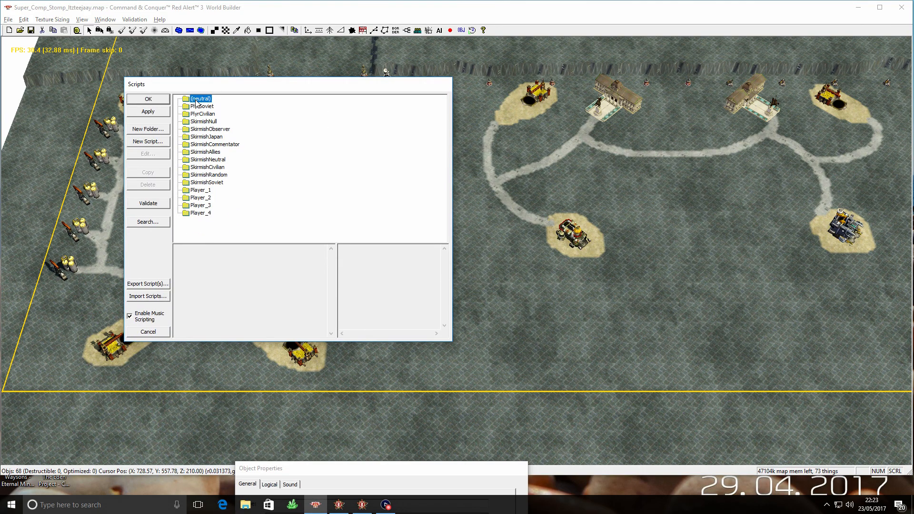
pyautogui.click(148, 141)
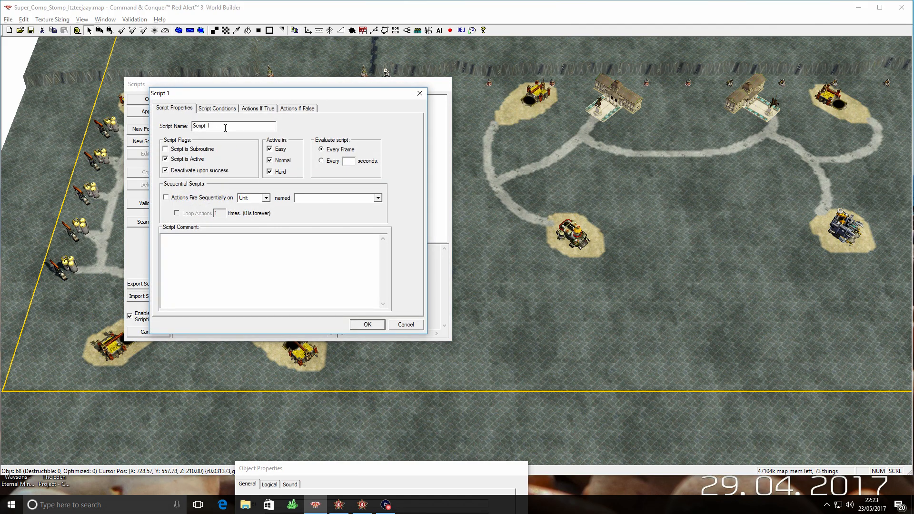
pyautogui.press('capslock')
pyautogui.write('Money')
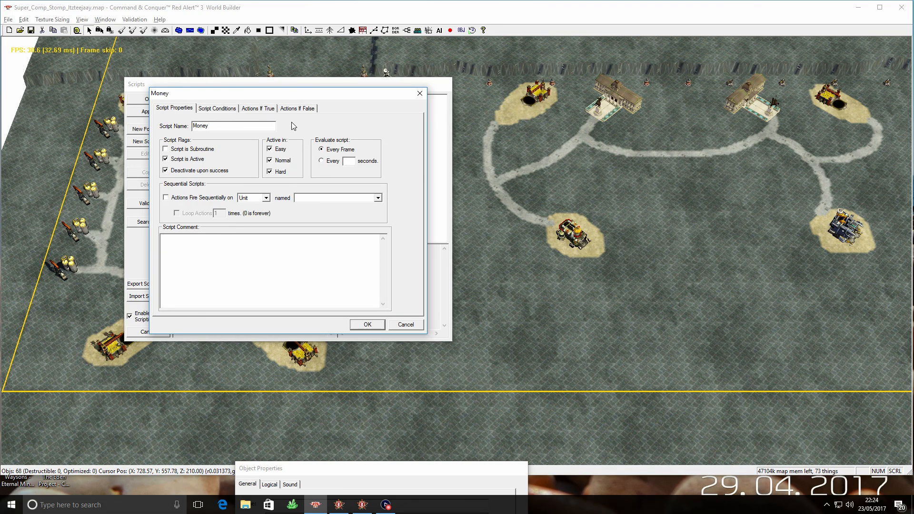
# - Check the Money script's condition and delete the default null operation from its actions if true
pyautogui.click(226, 110)
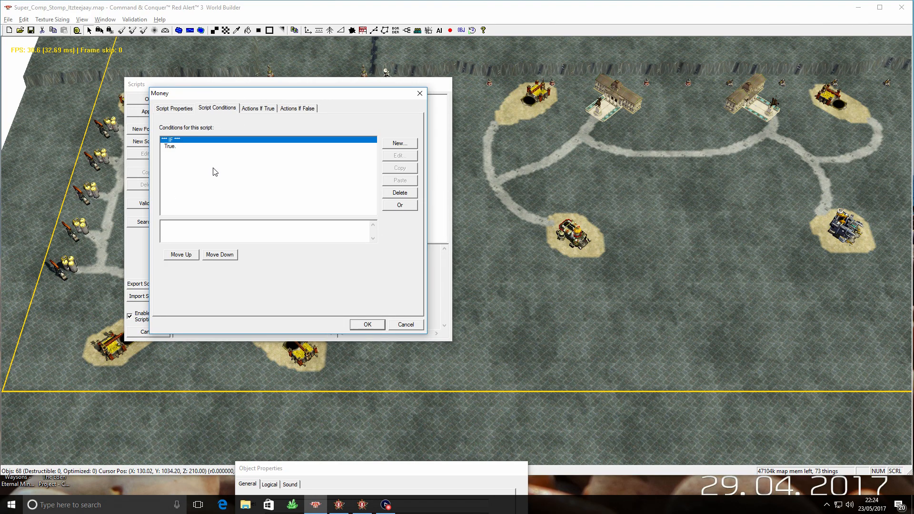
pyautogui.click(270, 110)
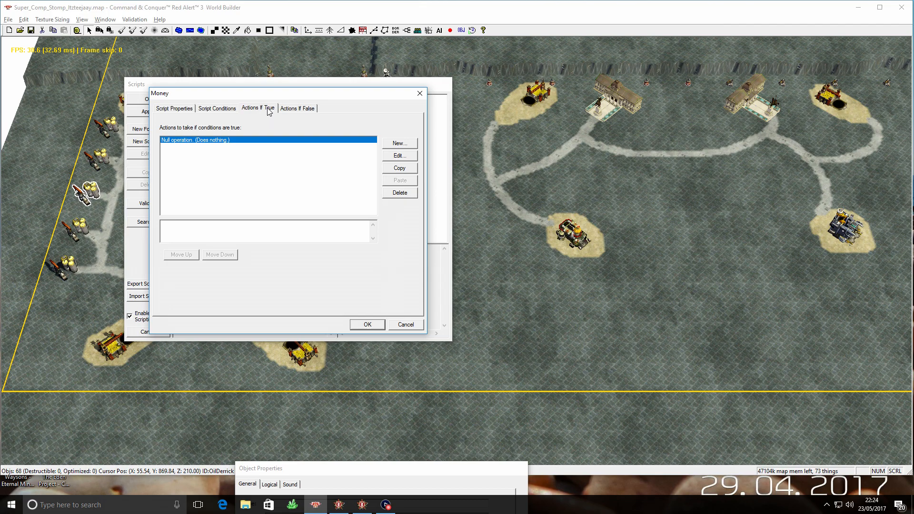
pyautogui.click(206, 109)
pyautogui.click(204, 151)
pyautogui.click(244, 110)
pyautogui.click(213, 109)
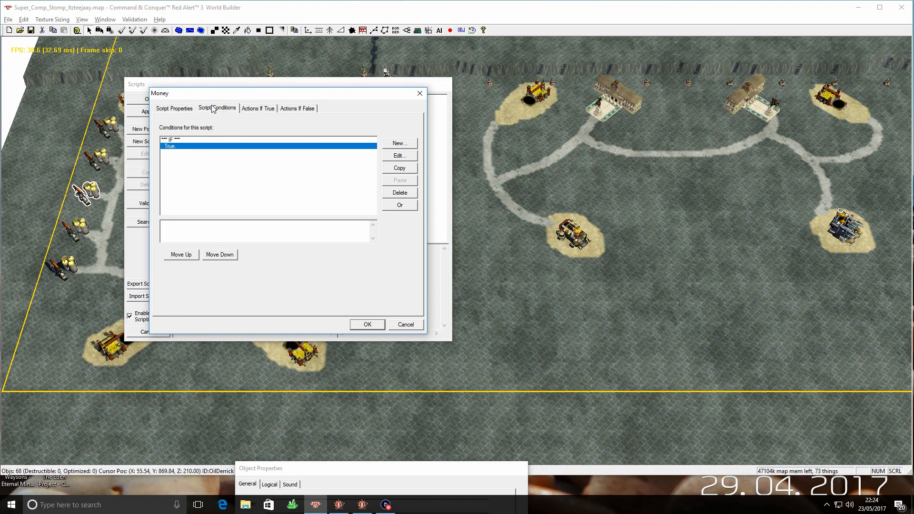
pyautogui.click(246, 108)
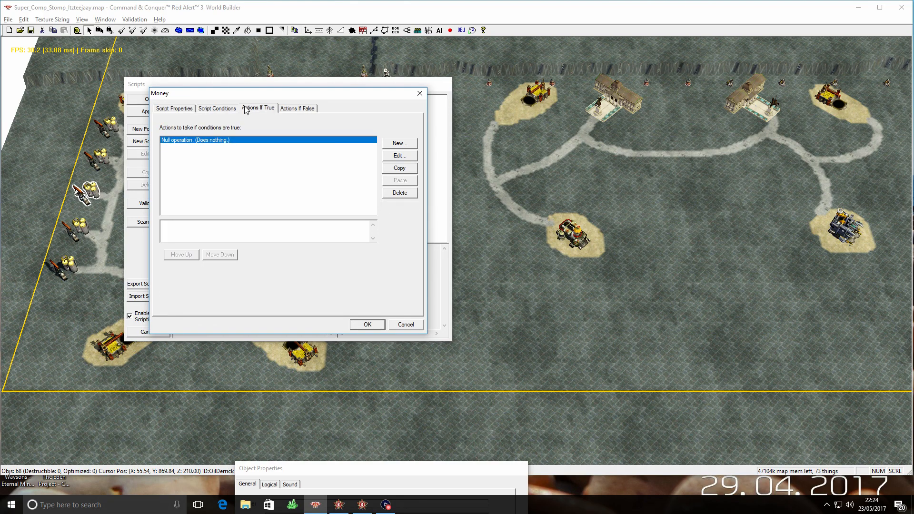
pyautogui.click(395, 193)
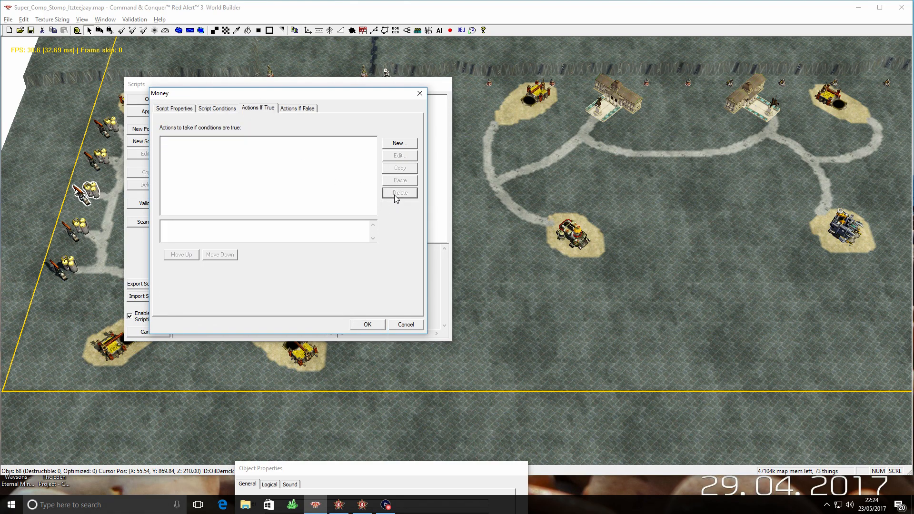
# - Add a Set Player's money action to the Money script's actions if true
pyautogui.click(399, 144)
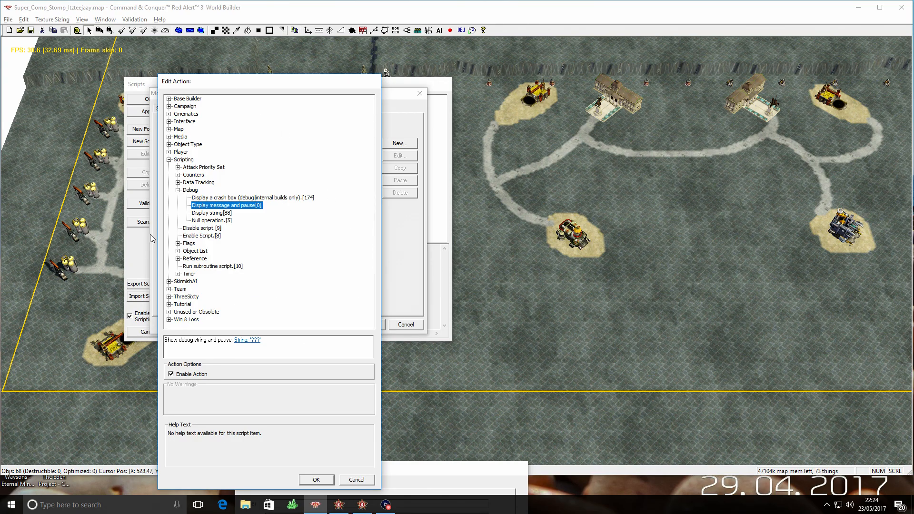
pyautogui.click(169, 160)
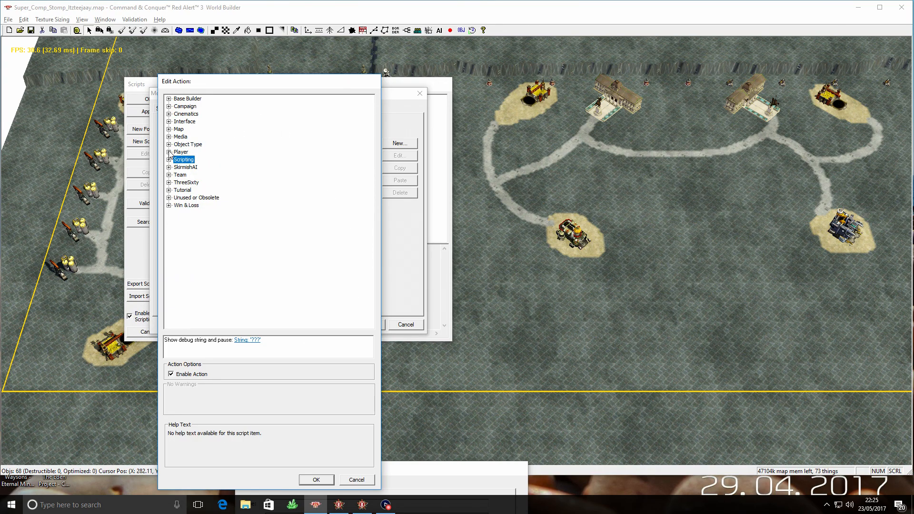
pyautogui.click(169, 152)
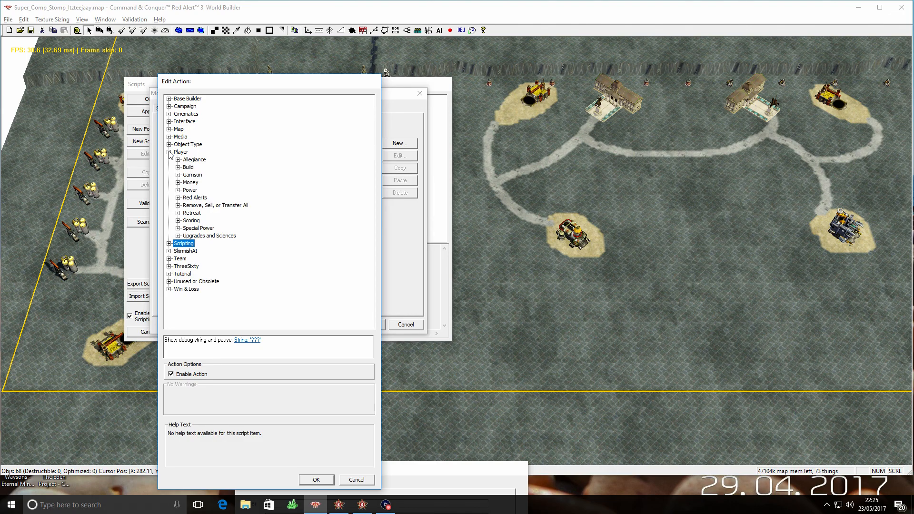
pyautogui.click(178, 183)
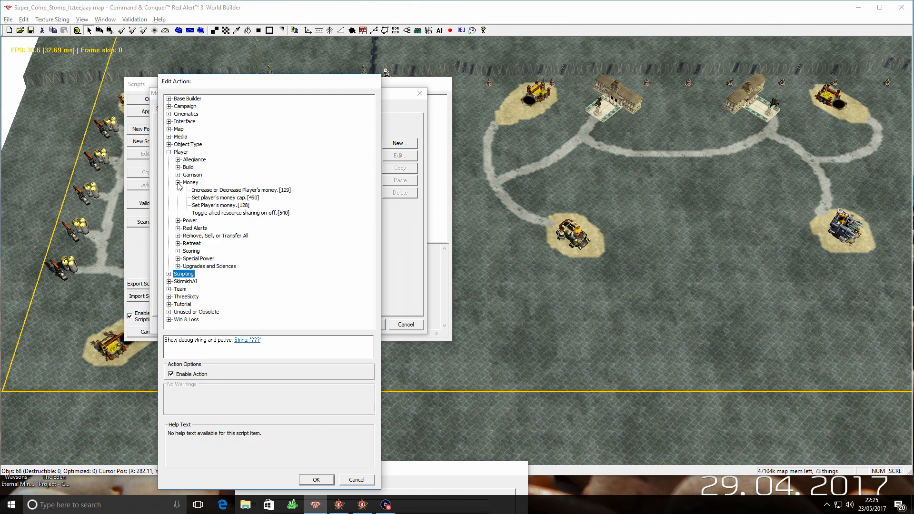
pyautogui.click(217, 205)
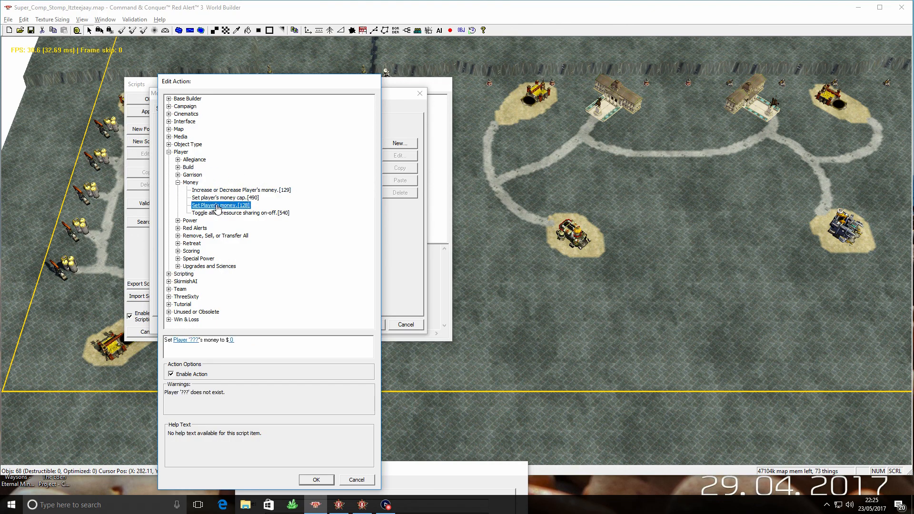
# - Set the money action's player to <All Human Players> and its amount to $100000, and accept the action
pyautogui.click(186, 341)
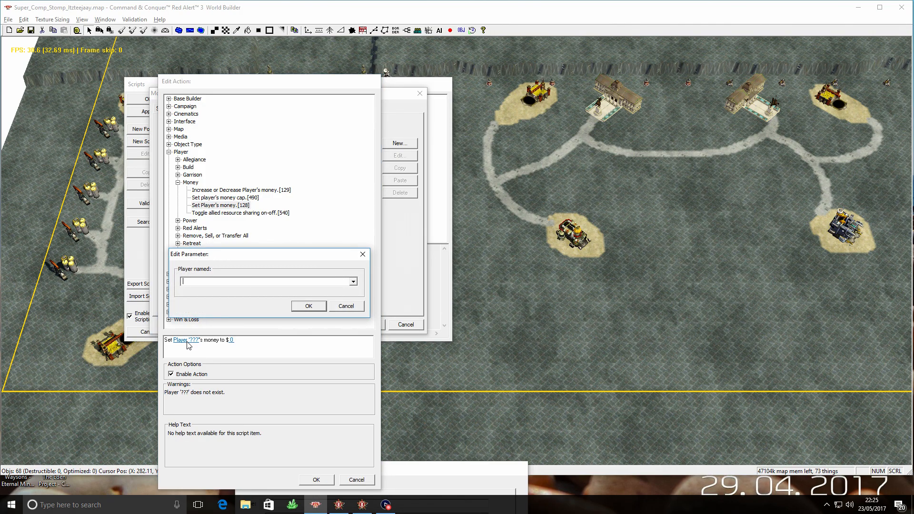
pyautogui.click(352, 283)
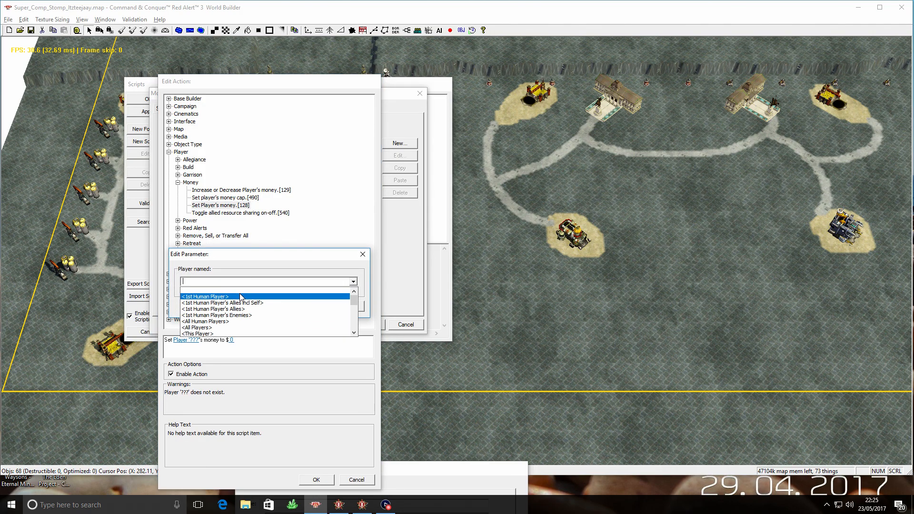
pyautogui.click(211, 322)
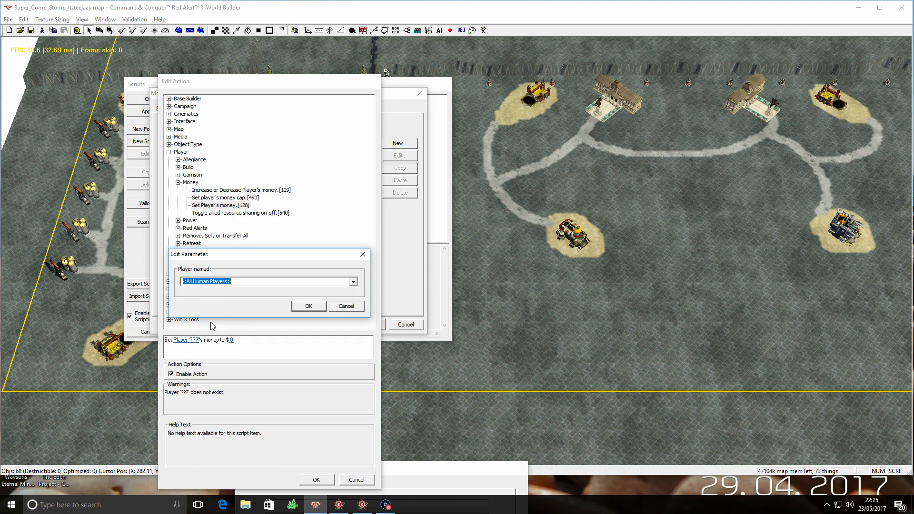
pyautogui.click(304, 310)
pyautogui.click(269, 340)
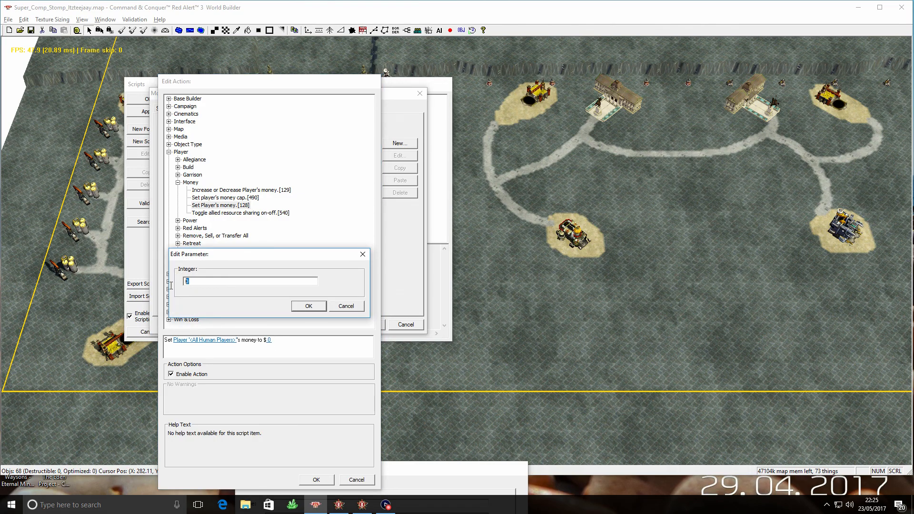
pyautogui.write('100000')
pyautogui.click(208, 283)
pyautogui.click(308, 306)
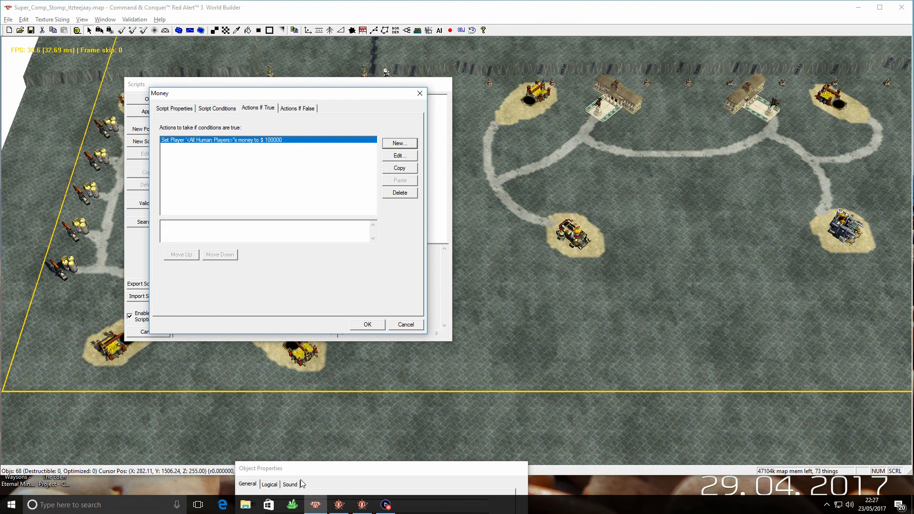
# - Add a "Set the base power for the player" action to the Money script's actions if true
pyautogui.click(243, 158)
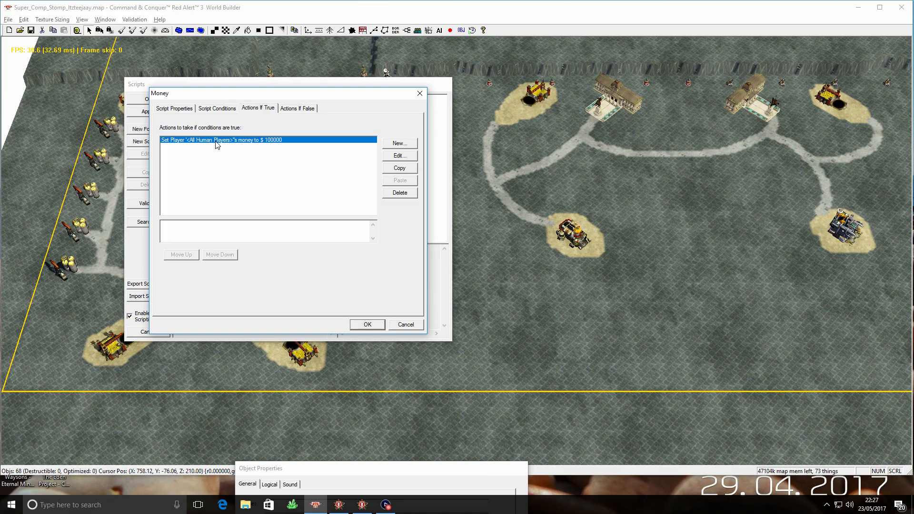
pyautogui.click(398, 143)
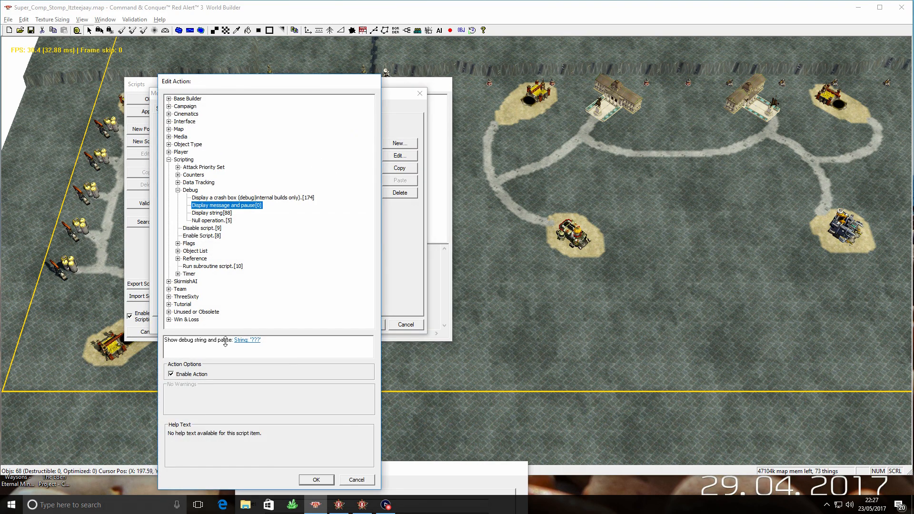
pyautogui.click(169, 159)
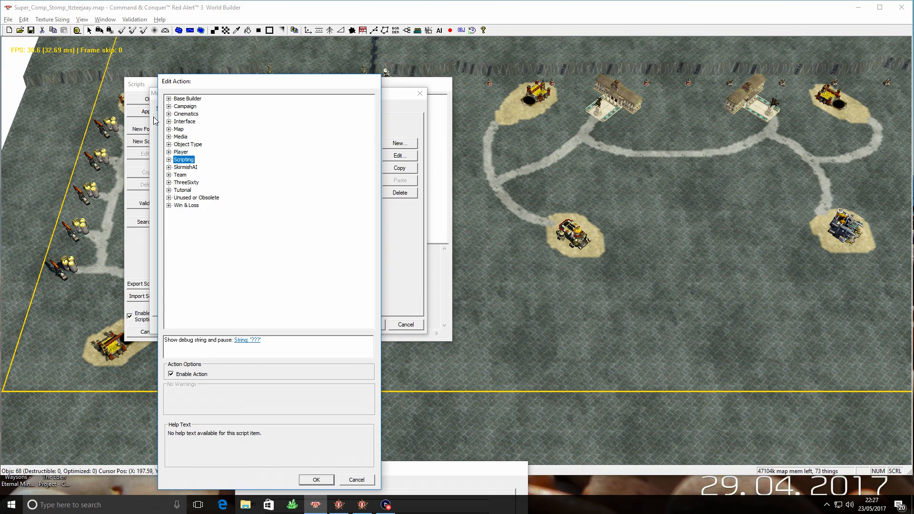
pyautogui.click(169, 152)
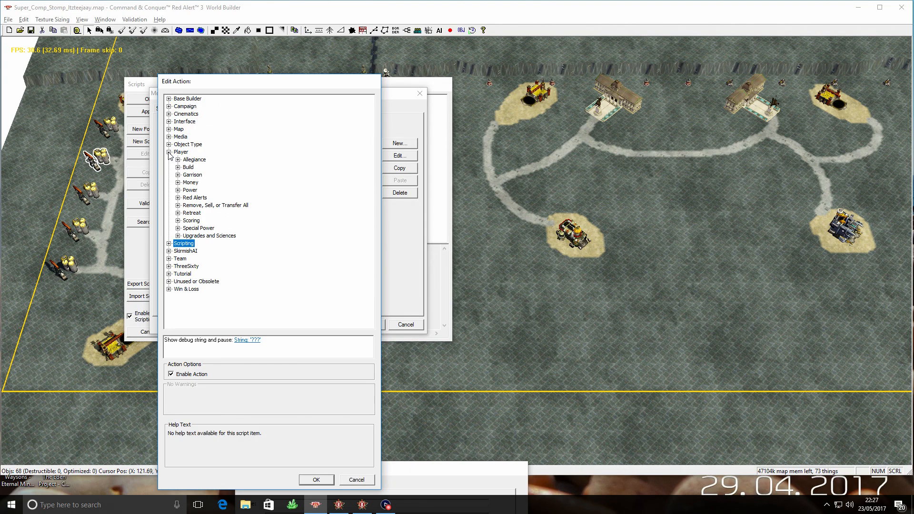
pyautogui.click(178, 190)
pyautogui.click(219, 198)
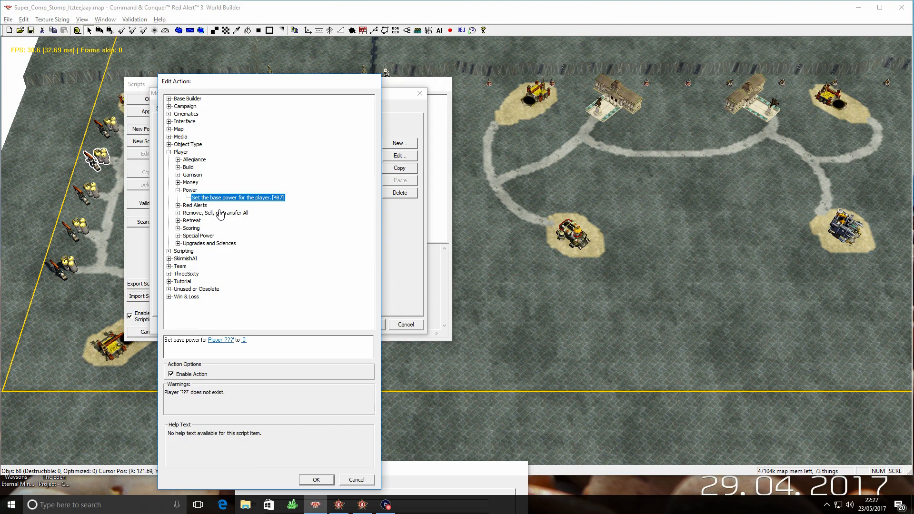
# - Set the base power action's player to <All Human Players>
pyautogui.click(229, 340)
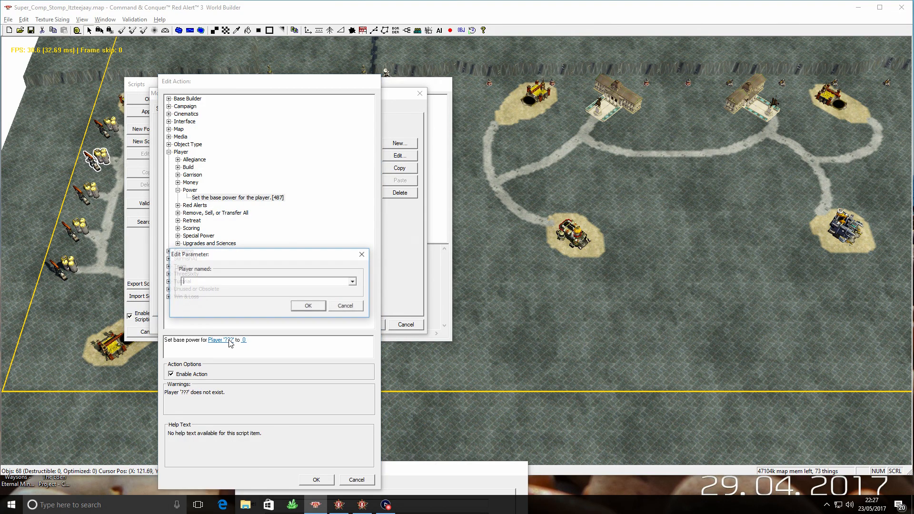
pyautogui.click(353, 282)
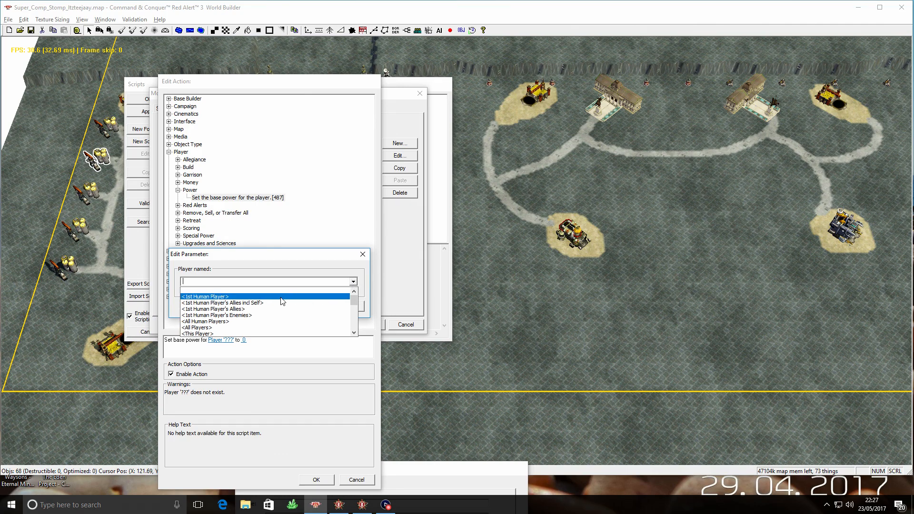
pyautogui.click(215, 321)
pyautogui.click(309, 306)
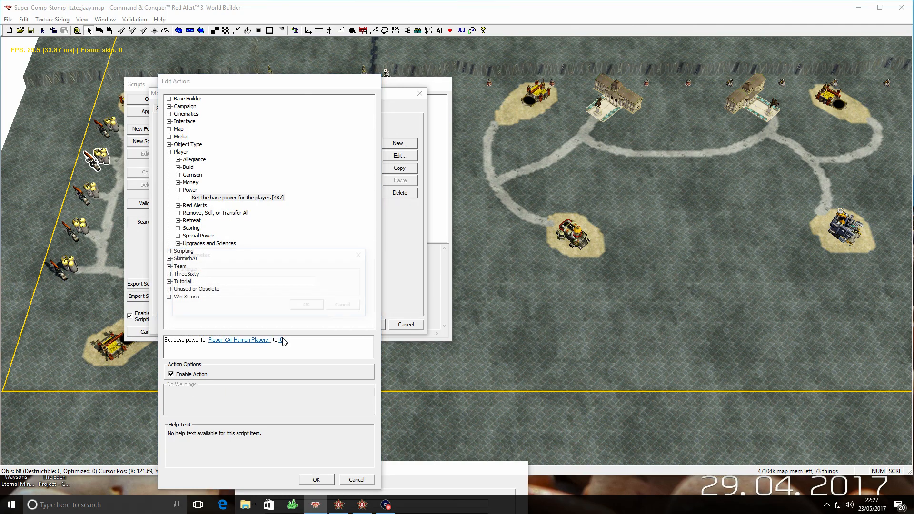
# - Set the base power amount to 99999999 and accept the action
pyautogui.click(281, 340)
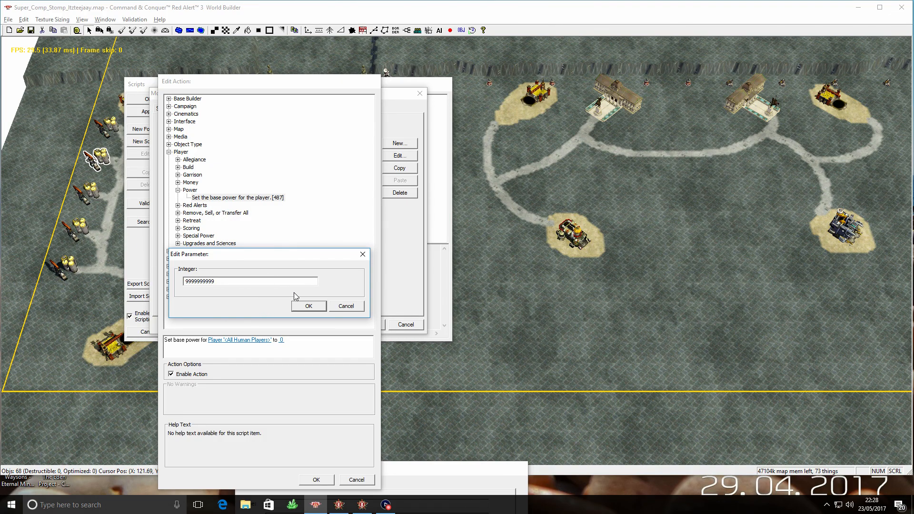
pyautogui.click(301, 308)
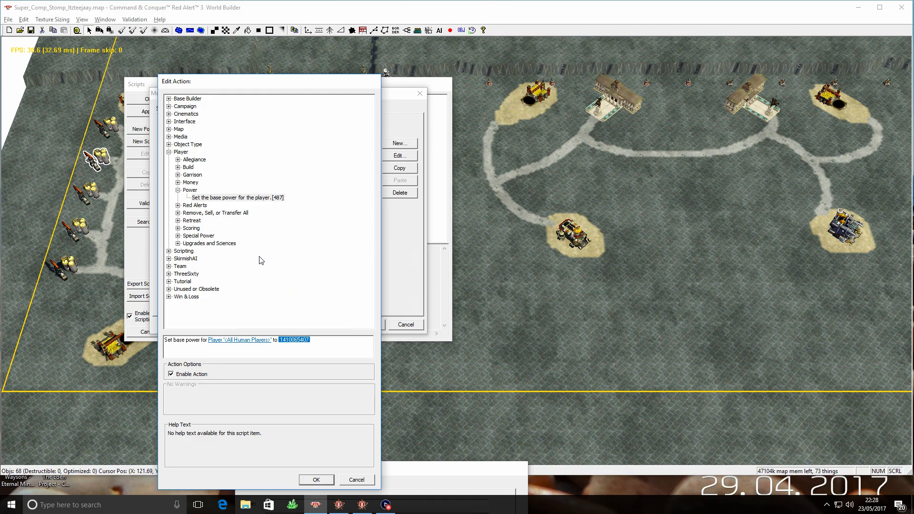
pyautogui.click(303, 340)
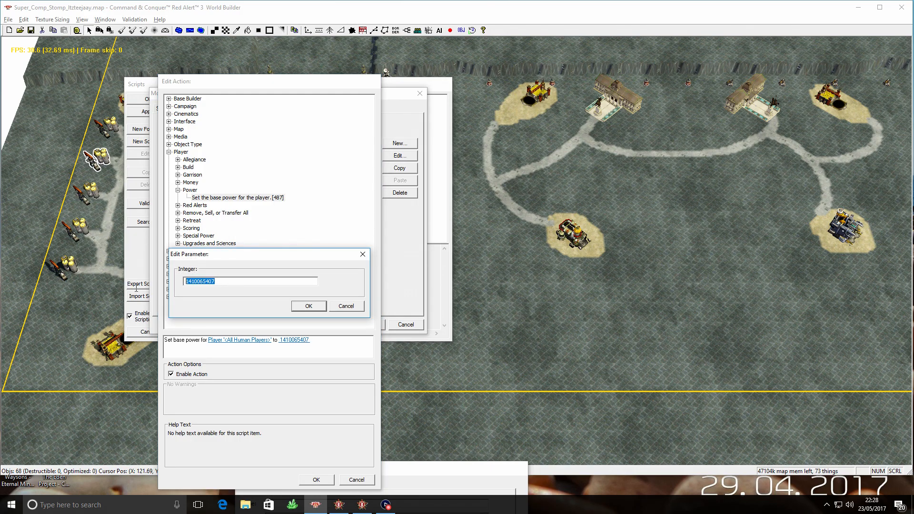
pyautogui.write('99999999')
pyautogui.click(306, 306)
pyautogui.click(315, 479)
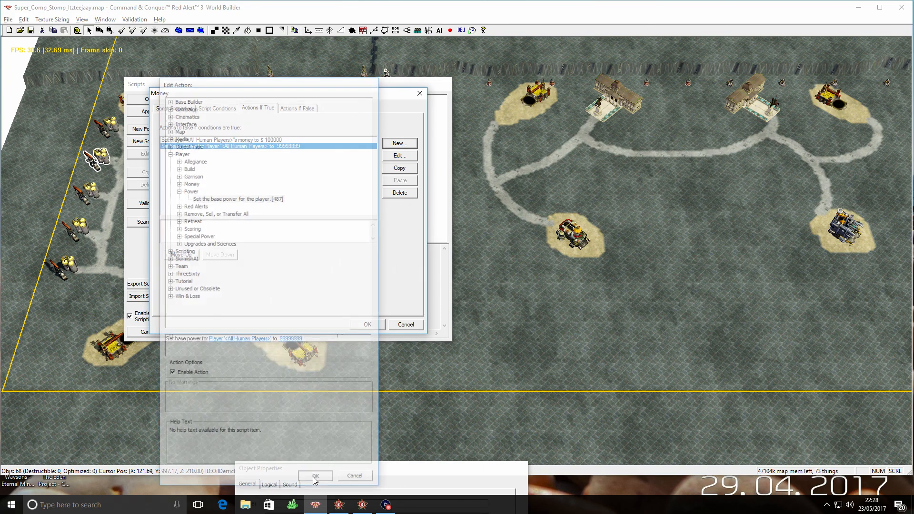
# - Check the Money script's properties, conditions and both action lists, and accept the script
pyautogui.click(174, 108)
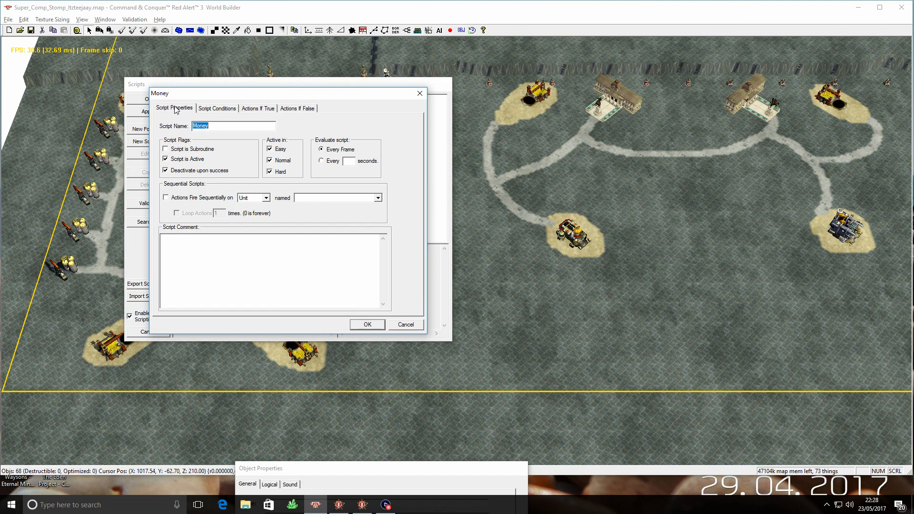
pyautogui.click(290, 110)
pyautogui.click(264, 109)
pyautogui.click(222, 109)
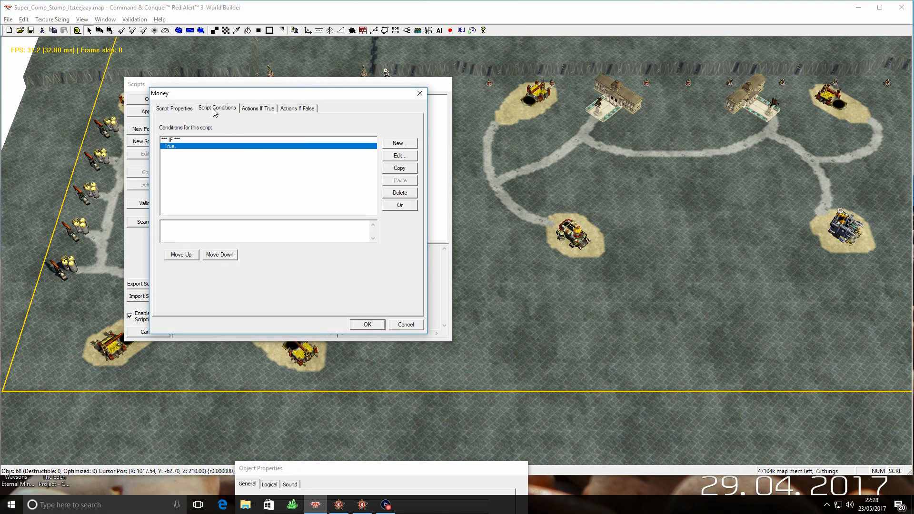
pyautogui.click(181, 108)
pyautogui.click(367, 326)
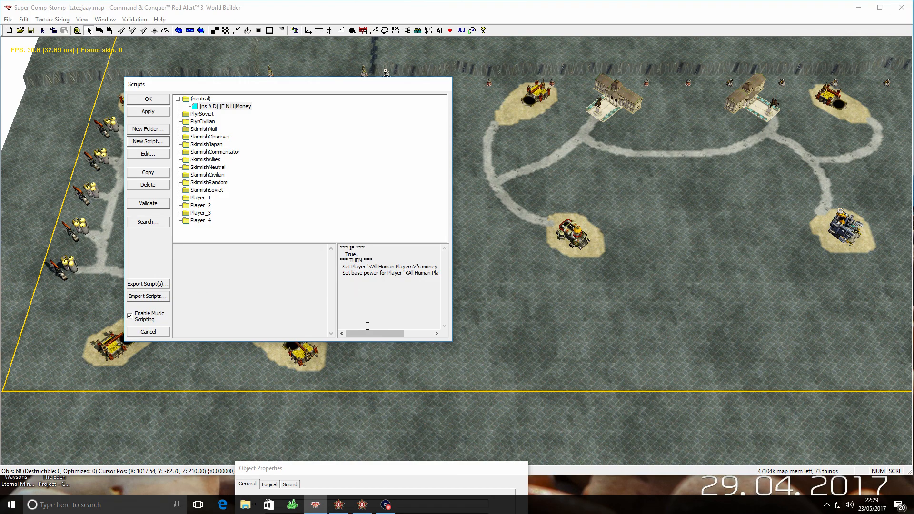
# - Apply the script changes, leave the script editor and save the map
pyautogui.click(148, 111)
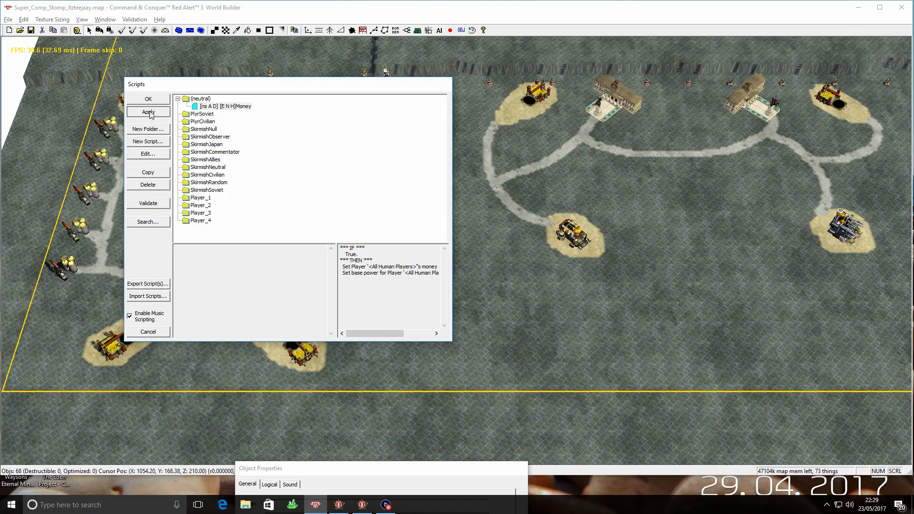
pyautogui.click(151, 100)
pyautogui.click(8, 20)
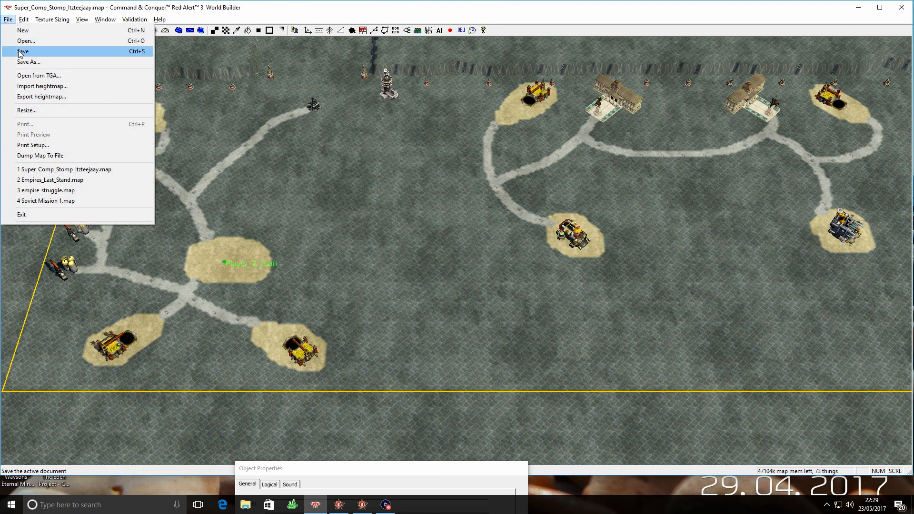
pyautogui.click(20, 52)
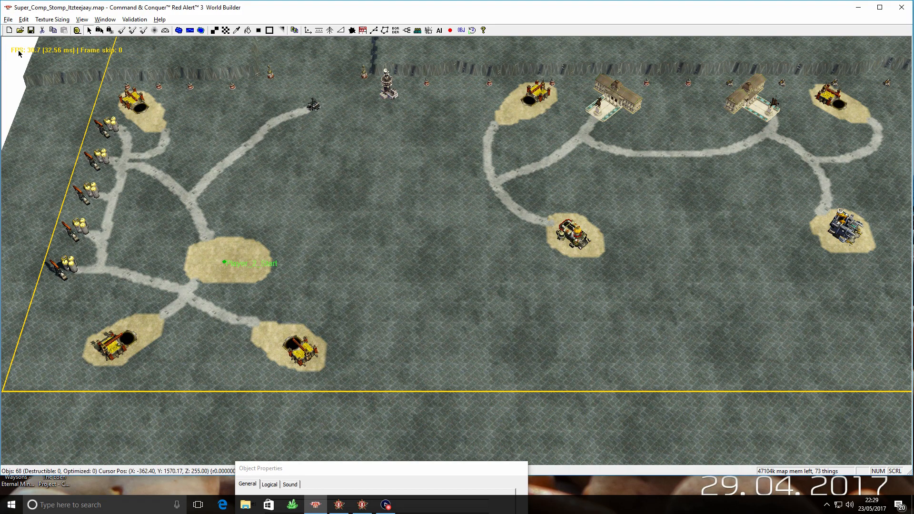
pyautogui.scroll(-5, 337, 200)
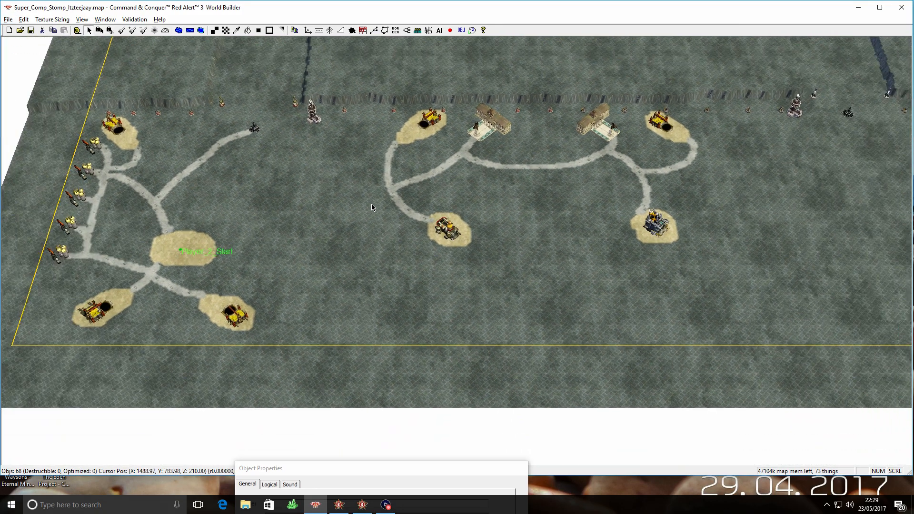
pyautogui.scroll(-5, 309, 200)
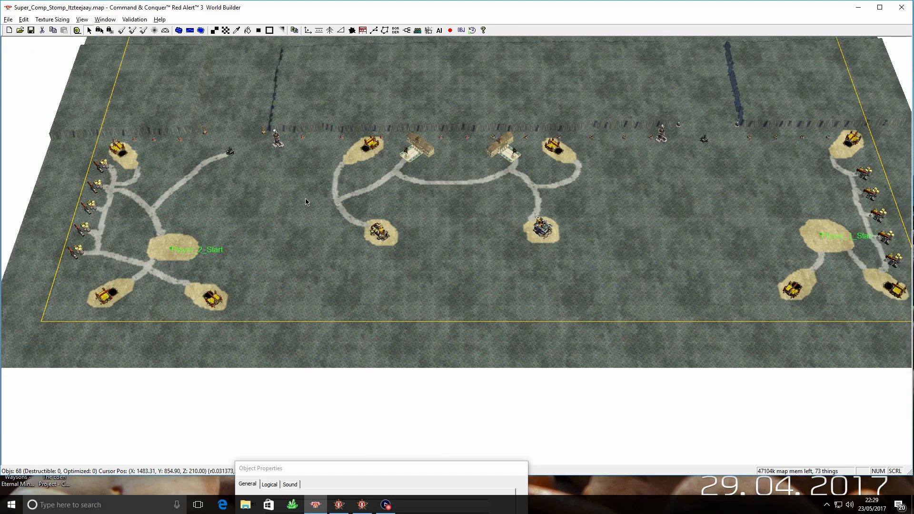
pyautogui.moveTo(422, 144); pyautogui.dragTo(380, 249, button='right')
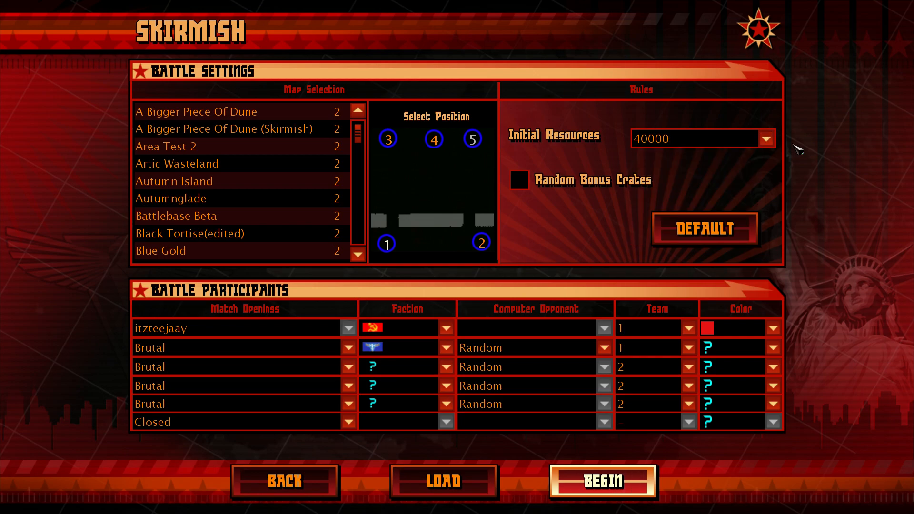
# - Begin the skirmish in Red Alert 3 and build a Reactor east of the western start position's construction yard
pyautogui.click(613, 490)
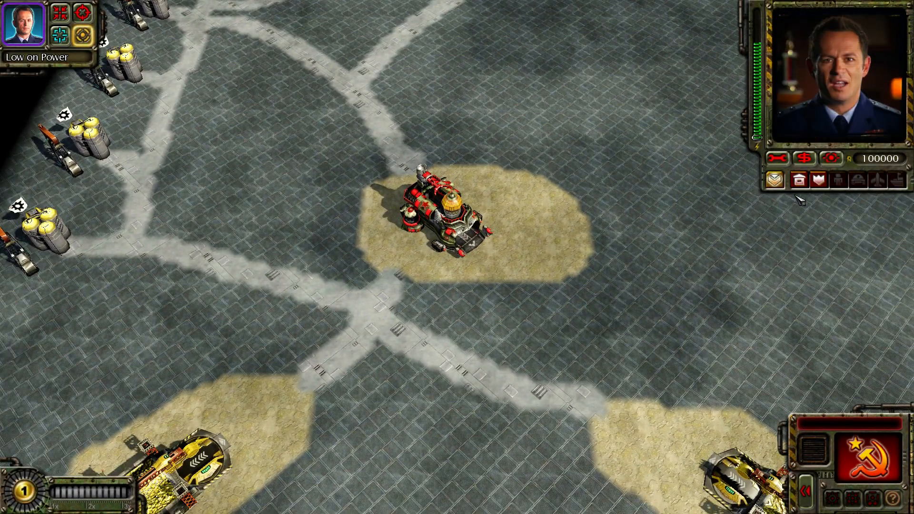
pyautogui.click(799, 179)
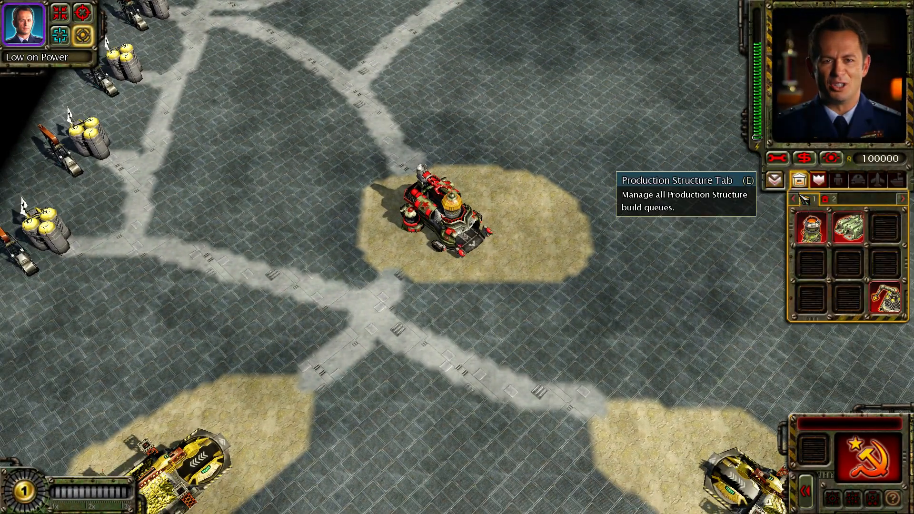
pyautogui.click(811, 227)
pyautogui.click(691, 201)
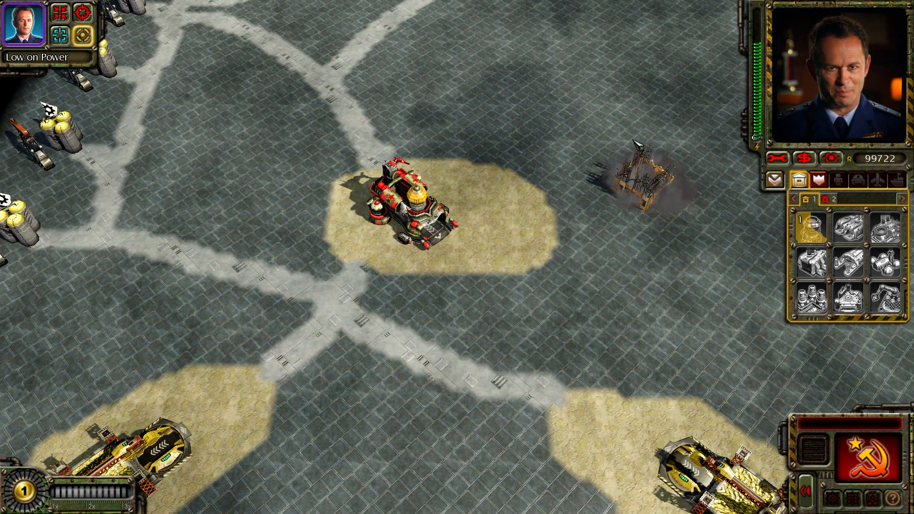
# - Look over the eastern base, its oil derricks and the defences along the northern wall in the running skirmish
pyautogui.moveTo(574, 178); pyautogui.dragTo(595, 182, button='right')
pyautogui.moveTo(555, 151); pyautogui.dragTo(665, 258)
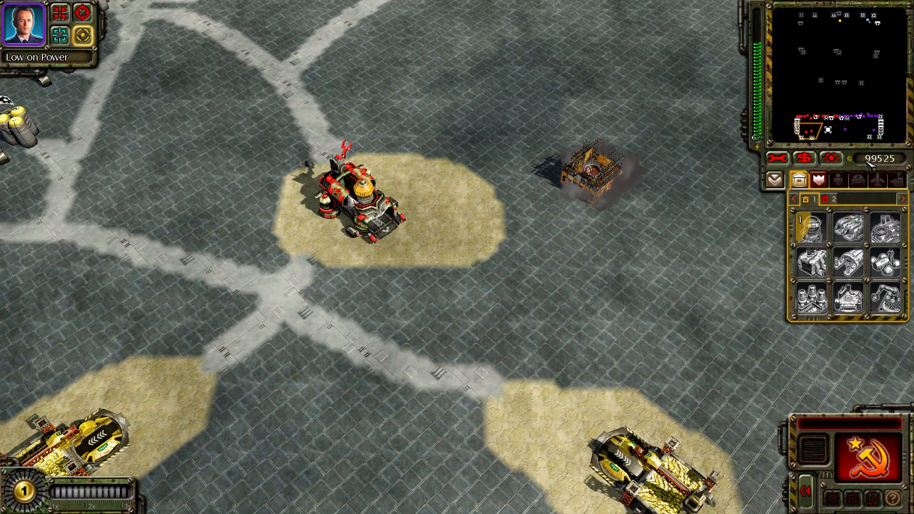
pyautogui.moveTo(489, 218)
pyautogui.mouseDown(button='right')
pyautogui.moveTo(536, 223)
pyautogui.moveTo(531, 276)
pyautogui.moveTo(571, 181)
pyautogui.moveTo(614, 190)
pyautogui.moveTo(652, 219)
pyautogui.moveTo(641, 187)
pyautogui.moveTo(657, 185)
pyautogui.mouseUp(button='right')
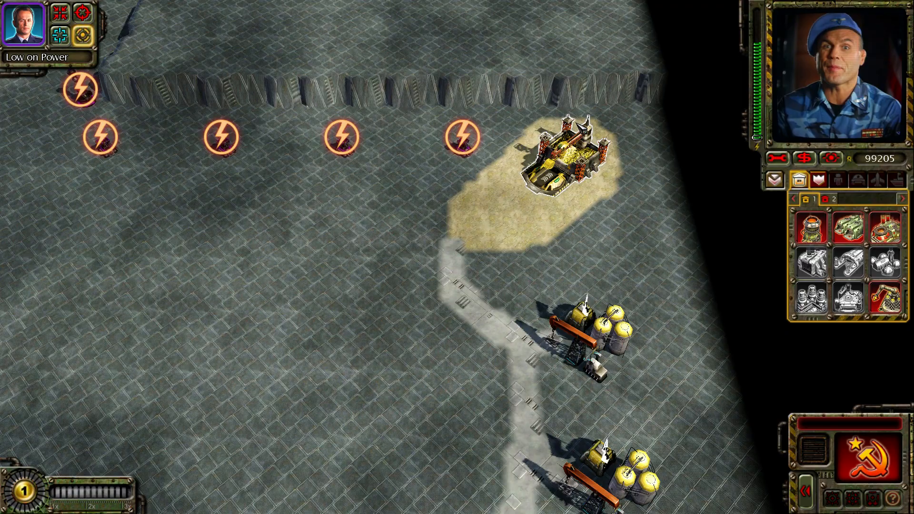
pyautogui.moveTo(457, 152)
pyautogui.mouseDown(button='right')
pyautogui.moveTo(273, 127)
pyautogui.moveTo(266, 110)
pyautogui.mouseUp(button='right')
pyautogui.moveTo(271, 47); pyautogui.dragTo(776, 228)
pyautogui.moveTo(481, 107); pyautogui.dragTo(611, 119, button='right')
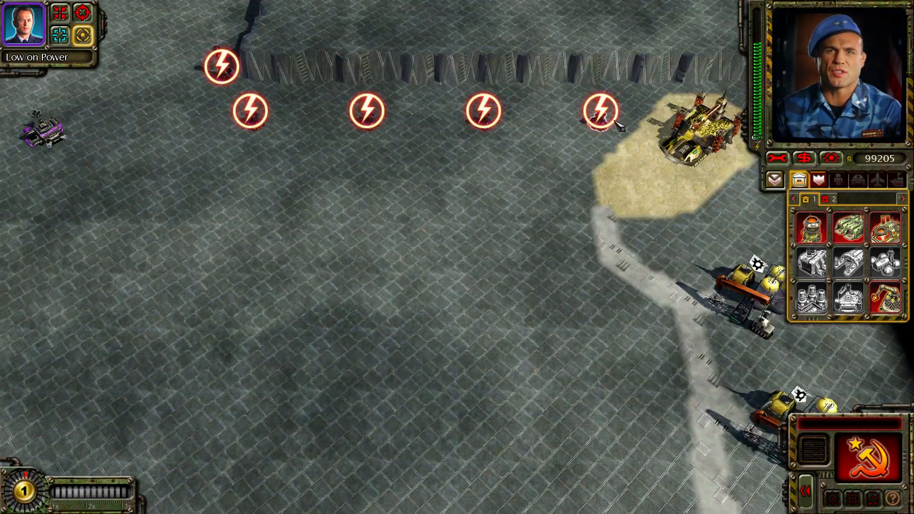
pyautogui.click(589, 122)
pyautogui.moveTo(853, 119); pyautogui.dragTo(843, 121)
# - Build a crane east of the construction yard in the middle of the southern area
pyautogui.click(799, 180)
pyautogui.moveTo(666, 238); pyautogui.dragTo(570, 285, button='right')
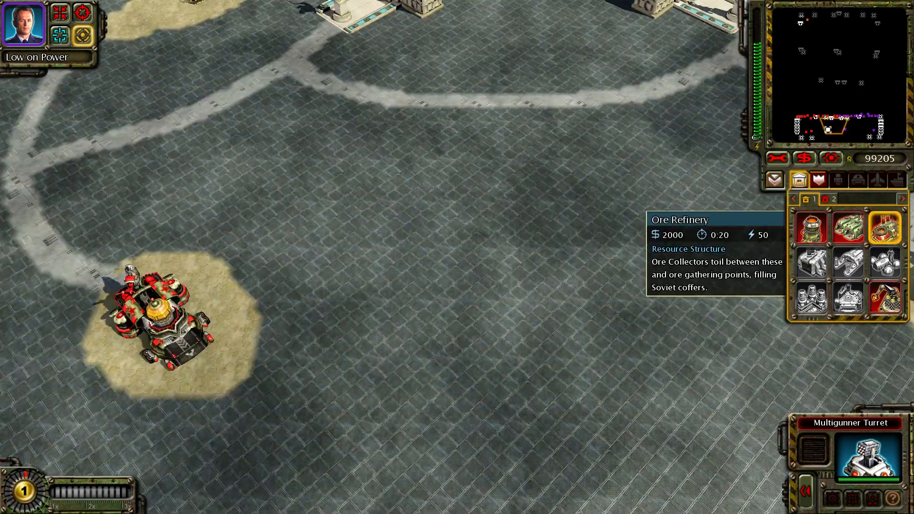
pyautogui.click(884, 298)
pyautogui.moveTo(604, 191); pyautogui.dragTo(547, 229, button='right')
pyautogui.click(819, 180)
pyautogui.click(799, 180)
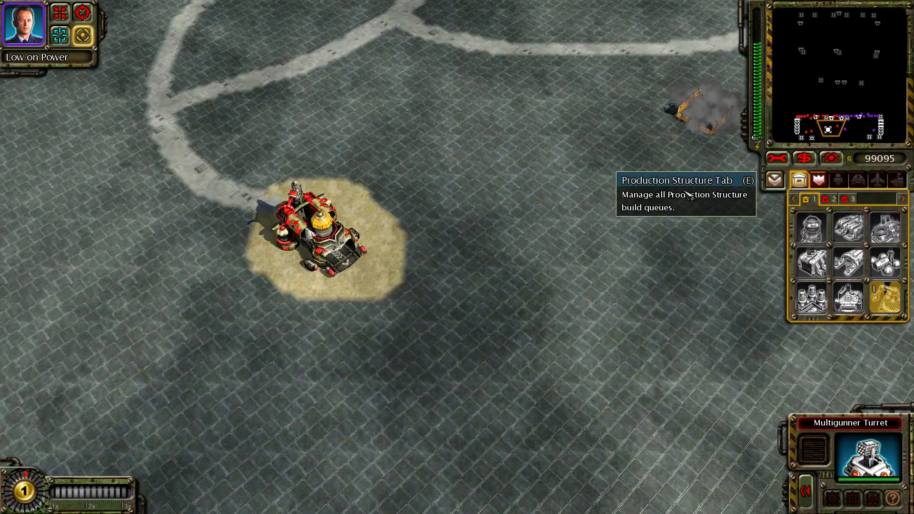
# - Look over the oil derricks and paths at the map's western edge
pyautogui.moveTo(614, 214); pyautogui.dragTo(545, 252, button='right')
pyautogui.rightClick(545, 252)
pyautogui.moveTo(567, 195); pyautogui.dragTo(410, 193, button='right')
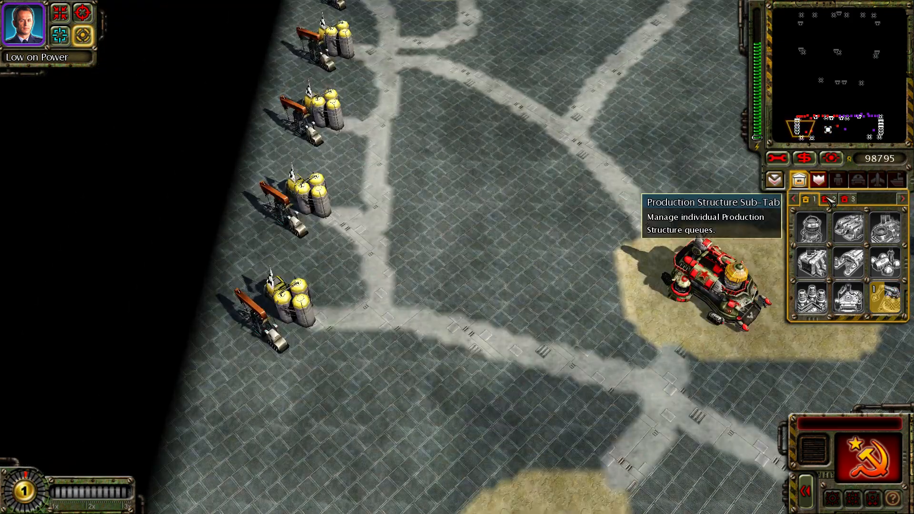
# - Build another crane west of the western base's construction yard, beside the column of oil derricks
pyautogui.click(826, 203)
pyautogui.click(885, 297)
pyautogui.click(447, 208)
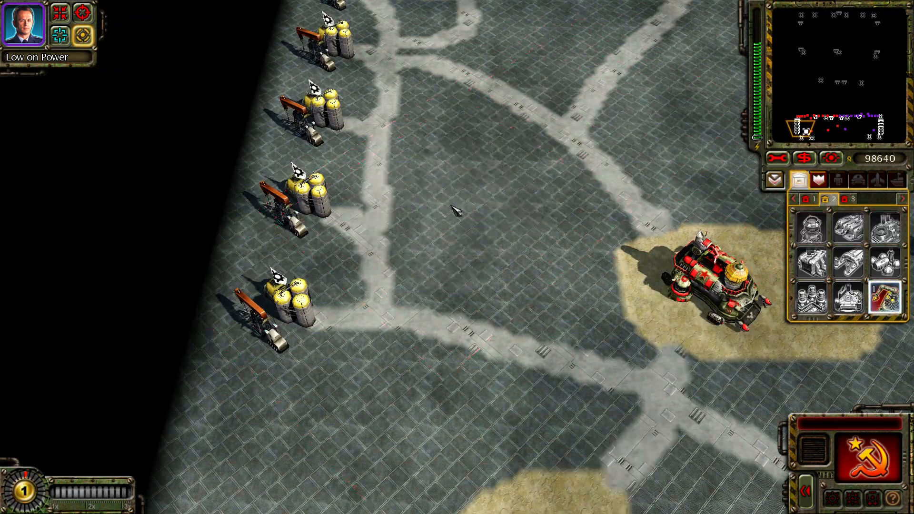
pyautogui.moveTo(730, 199); pyautogui.dragTo(766, 192, button='right')
pyautogui.click(819, 179)
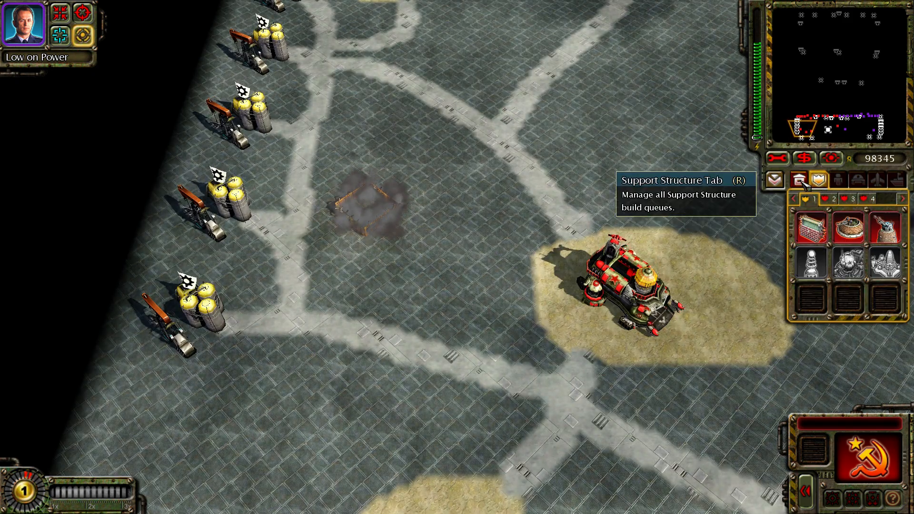
# - Look over the enemy base and its ore refineries at the map's northeastern edge
pyautogui.moveTo(375, 251); pyautogui.dragTo(710, 244, button='right')
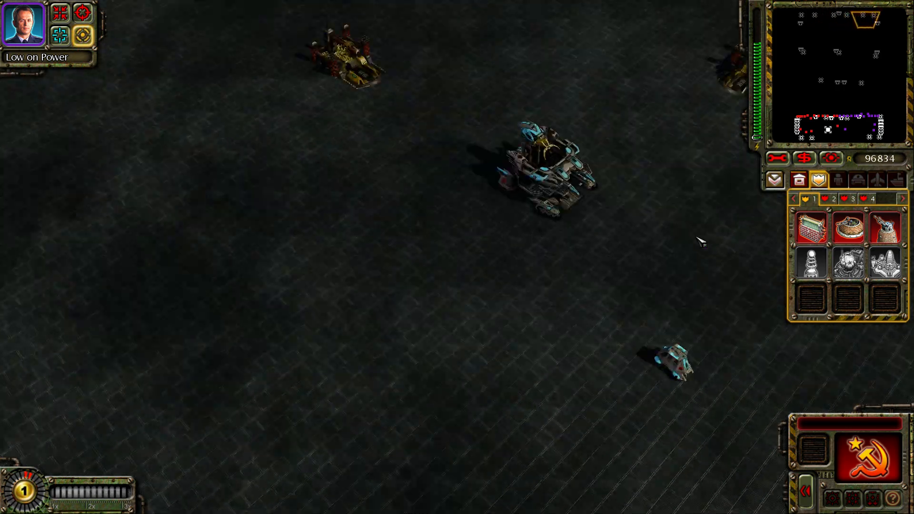
pyautogui.moveTo(517, 285); pyautogui.dragTo(533, 298)
pyautogui.moveTo(533, 298); pyautogui.dragTo(676, 284, button='right')
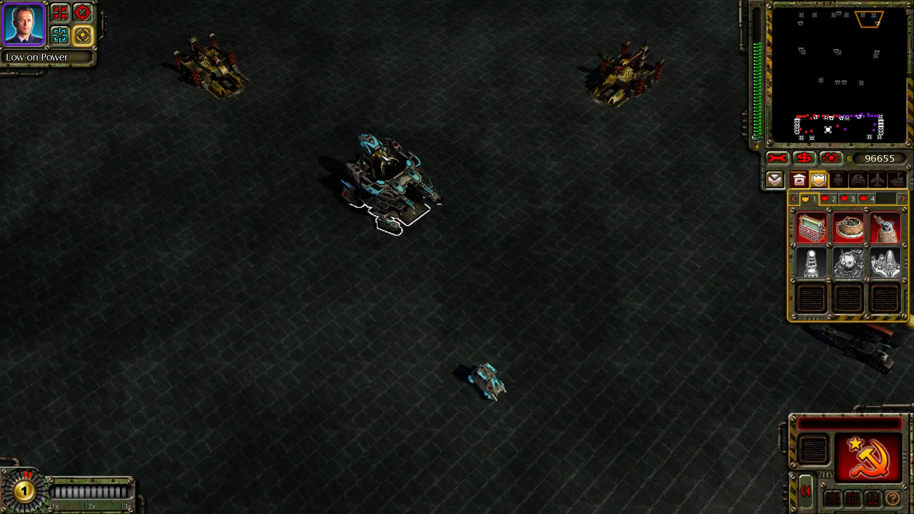
pyautogui.moveTo(643, 191); pyautogui.dragTo(381, 170, button='right')
pyautogui.moveTo(414, 138); pyautogui.dragTo(247, 115, button='right')
pyautogui.moveTo(594, 155); pyautogui.dragTo(439, 499, button='right')
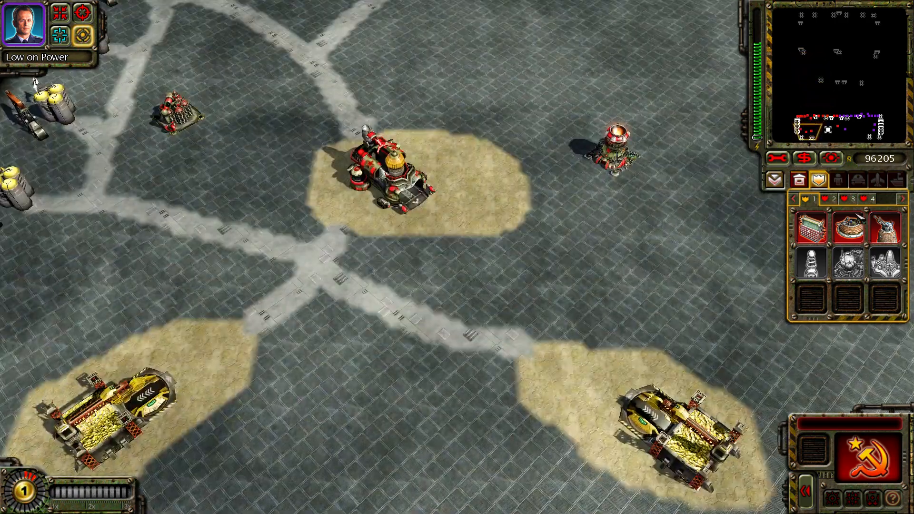
# - Build two ore refineries, one beside each ore node south of the western construction yard, facing the nodes
pyautogui.click(800, 180)
pyautogui.click(884, 228)
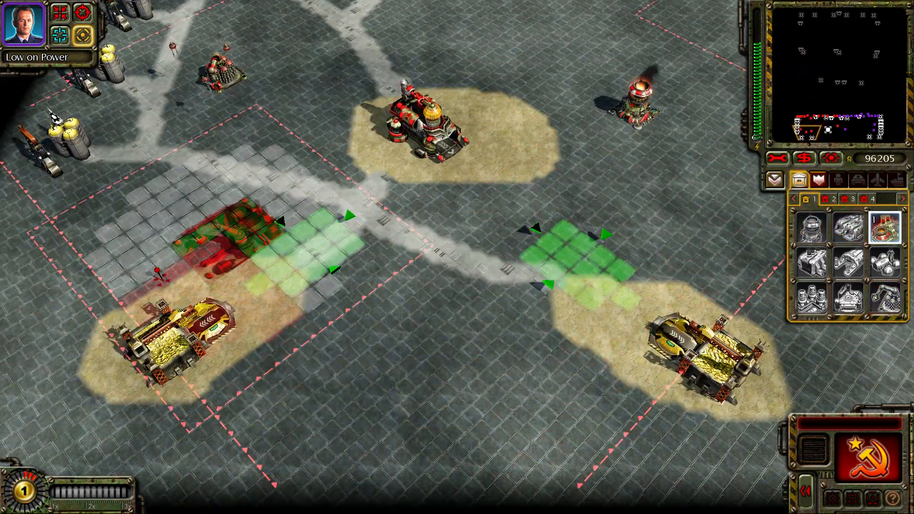
pyautogui.moveTo(245, 167); pyautogui.dragTo(456, 194, button='right')
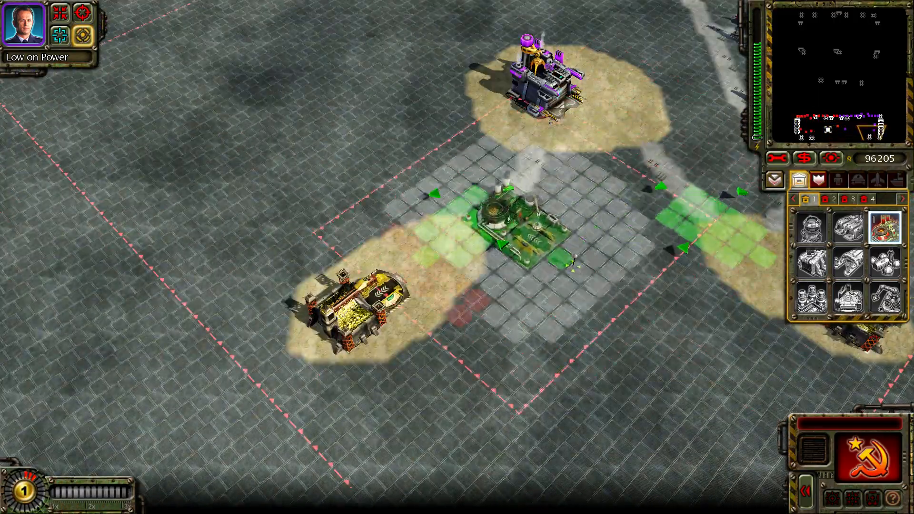
pyautogui.moveTo(651, 222); pyautogui.dragTo(740, 208, button='right')
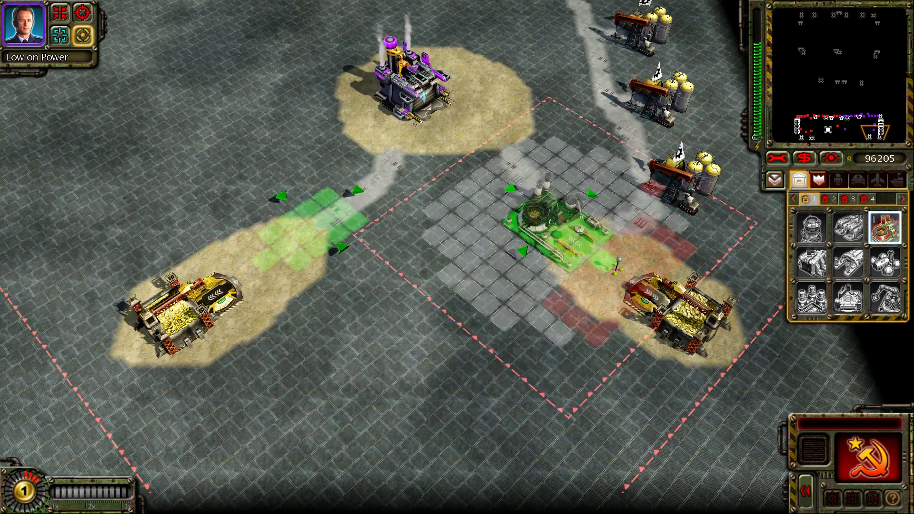
pyautogui.moveTo(534, 235); pyautogui.dragTo(352, 264, button='right')
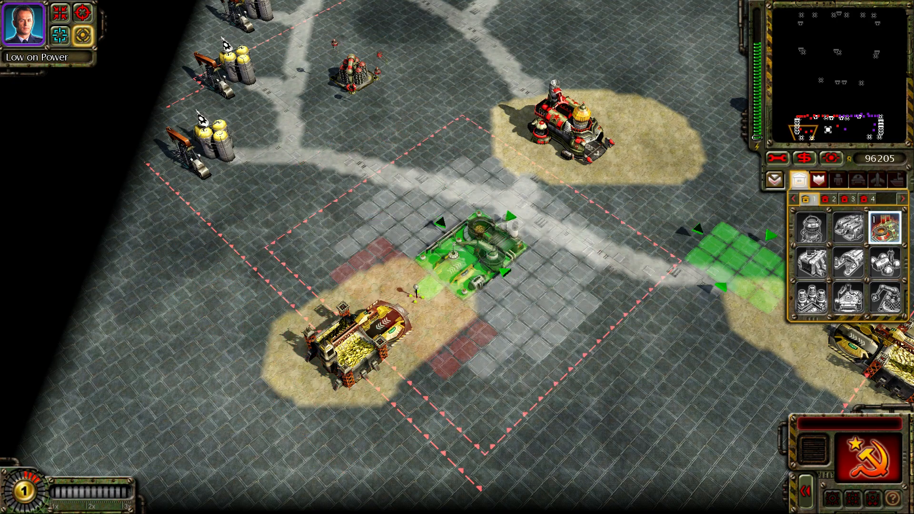
pyautogui.click(873, 228)
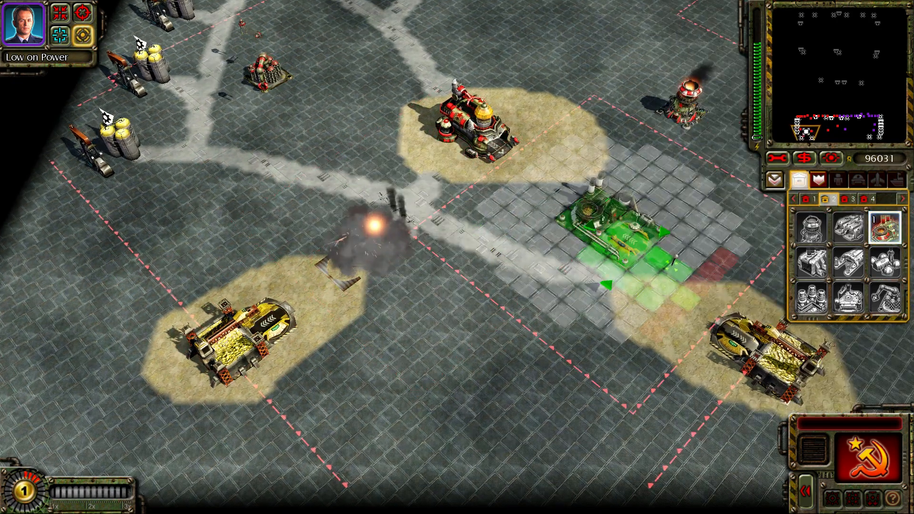
pyautogui.click(636, 255)
# - Build a Reactor east of the ore node below the northern wall of the western base
pyautogui.click(848, 198)
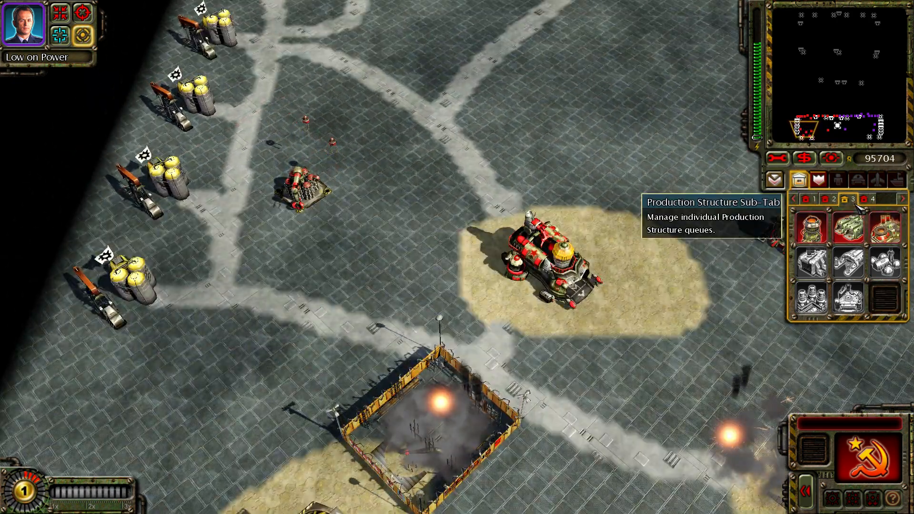
pyautogui.click(811, 229)
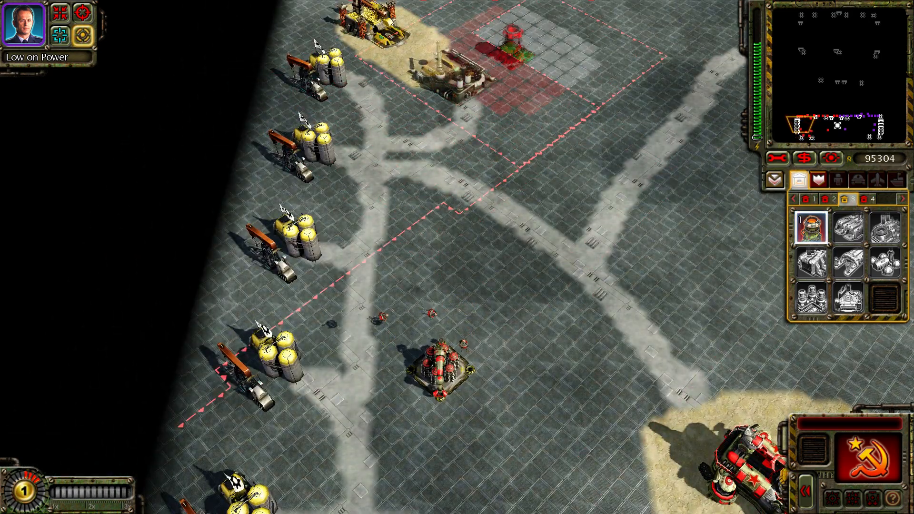
pyautogui.click(499, 34)
pyautogui.moveTo(504, 40); pyautogui.dragTo(552, 191, button='right')
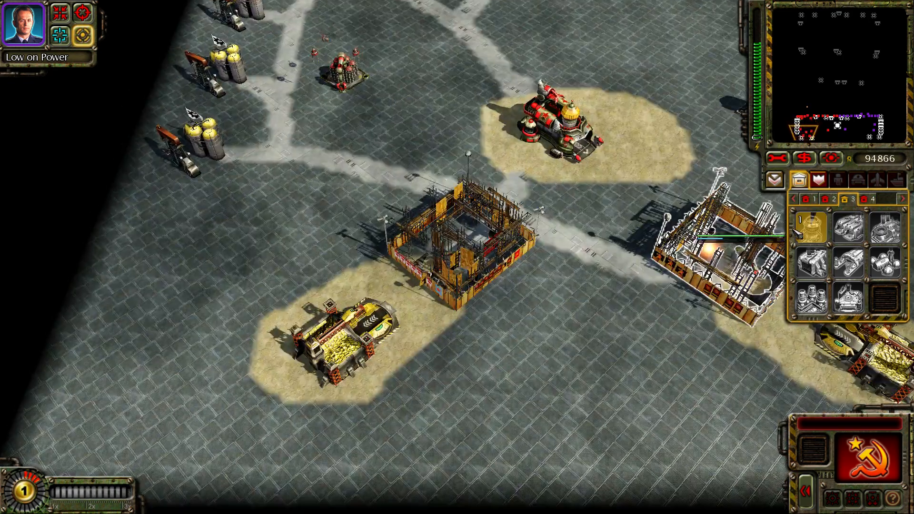
# - Build a barracks south of the northern wall, east of the new reactor in the western base
pyautogui.click(867, 199)
pyautogui.click(849, 228)
pyautogui.moveTo(567, 222); pyautogui.dragTo(604, 173, button='right')
pyautogui.moveTo(459, 185); pyautogui.dragTo(464, 95, button='right')
pyautogui.click(407, 205)
pyautogui.moveTo(493, 163)
pyautogui.mouseDown(button='right')
pyautogui.moveTo(498, 119)
pyautogui.moveTo(536, 227)
pyautogui.moveTo(532, 76)
pyautogui.mouseUp(button='right')
pyautogui.moveTo(334, 53); pyautogui.dragTo(720, 251)
pyautogui.moveTo(521, 133); pyautogui.dragTo(544, 95, button='right')
pyautogui.moveTo(259, 59); pyautogui.dragTo(709, 278)
pyautogui.moveTo(572, 229)
pyautogui.mouseDown(button='right')
pyautogui.moveTo(547, 371)
pyautogui.moveTo(590, 414)
pyautogui.mouseUp(button='right')
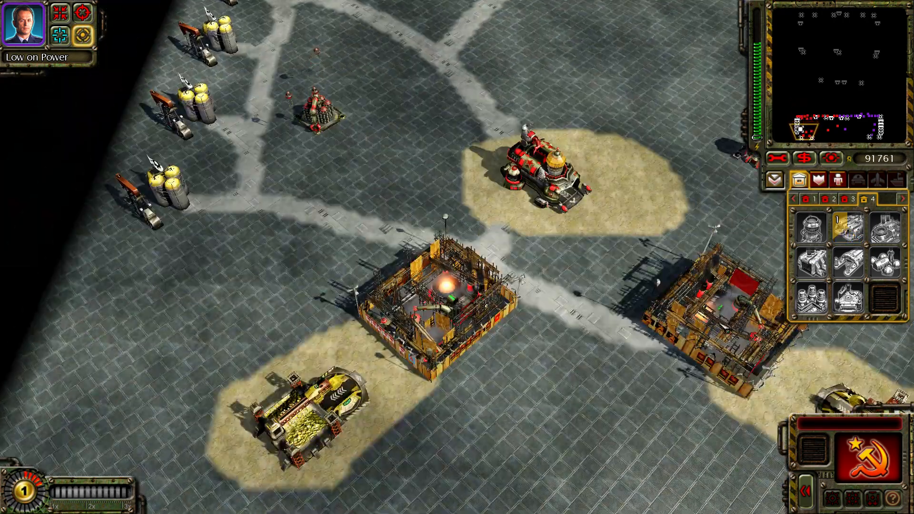
# - Build a third ore refinery beside the ore node near the northern wall of the western base
pyautogui.click(829, 199)
pyautogui.click(809, 202)
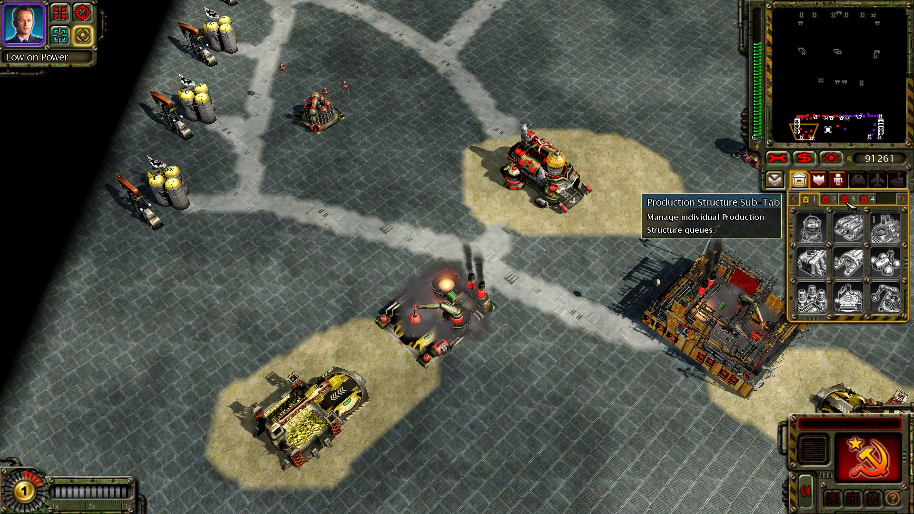
pyautogui.click(883, 230)
pyautogui.moveTo(464, 404); pyautogui.dragTo(419, 205, button='right')
pyautogui.click(401, 92)
pyautogui.moveTo(401, 92); pyautogui.dragTo(391, 48, button='right')
pyautogui.moveTo(479, 189); pyautogui.dragTo(552, 158, button='right')
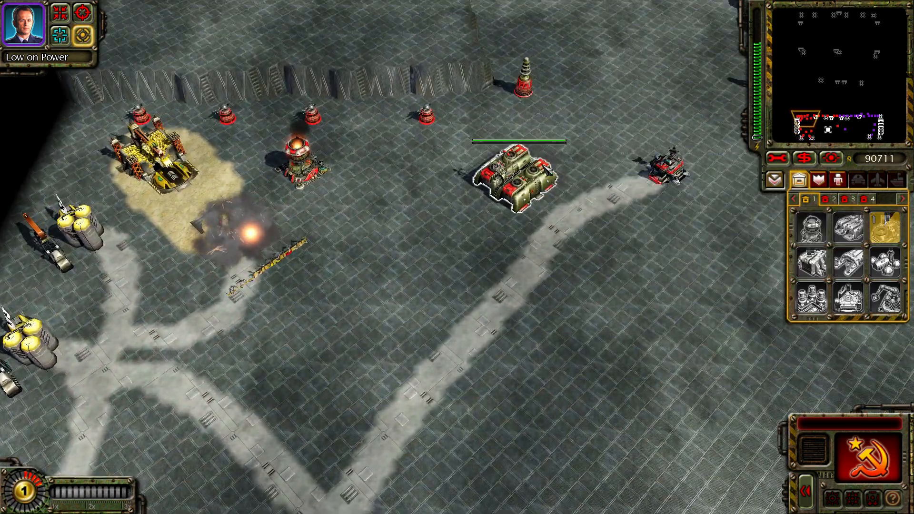
# - Select the barracks near the northern wall, check the two southern refineries and open the mission menu
pyautogui.click(519, 178)
pyautogui.moveTo(510, 190); pyautogui.dragTo(485, 259, button='right')
pyautogui.click(443, 305)
pyautogui.moveTo(440, 308); pyautogui.dragTo(571, 328, button='right')
pyautogui.moveTo(605, 273); pyautogui.dragTo(483, 313, button='right')
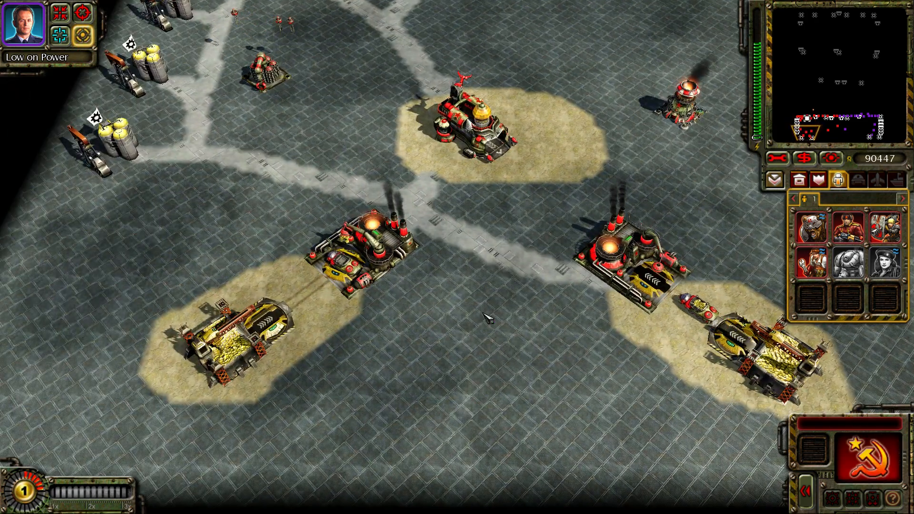
pyautogui.press('Escape')
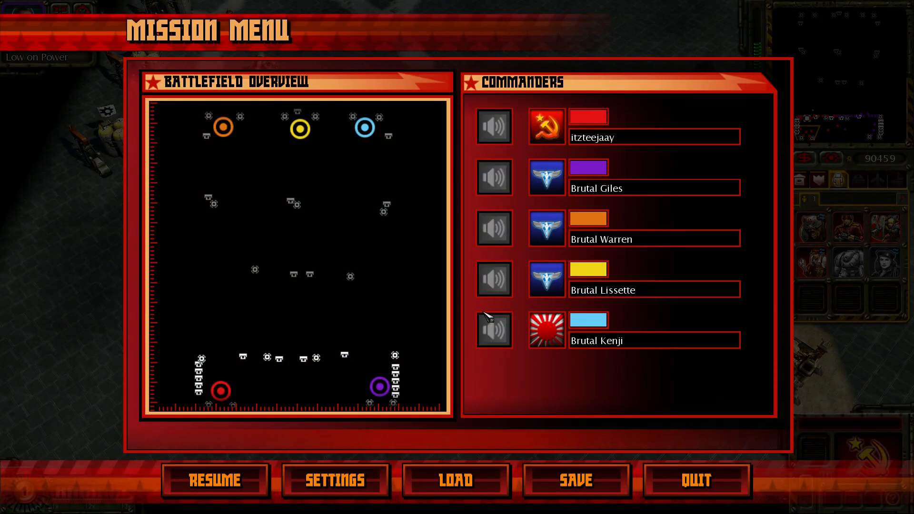